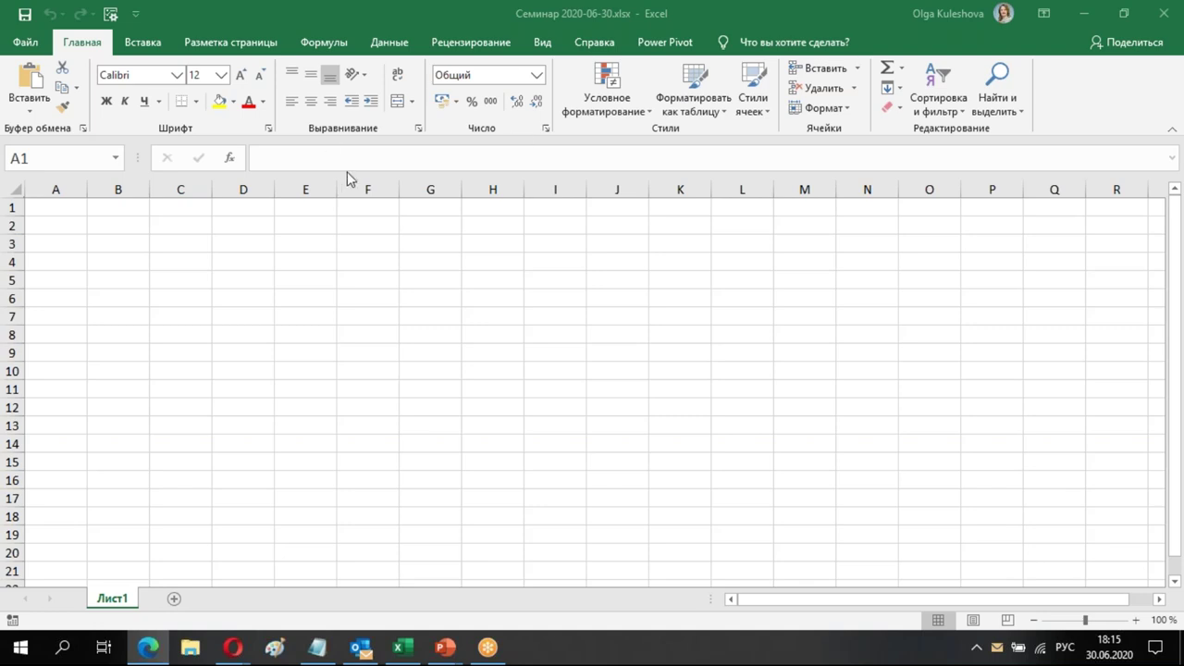
Start a data import from an Excel workbook and open Источники для модели.xlsx as the source
click(389, 43)
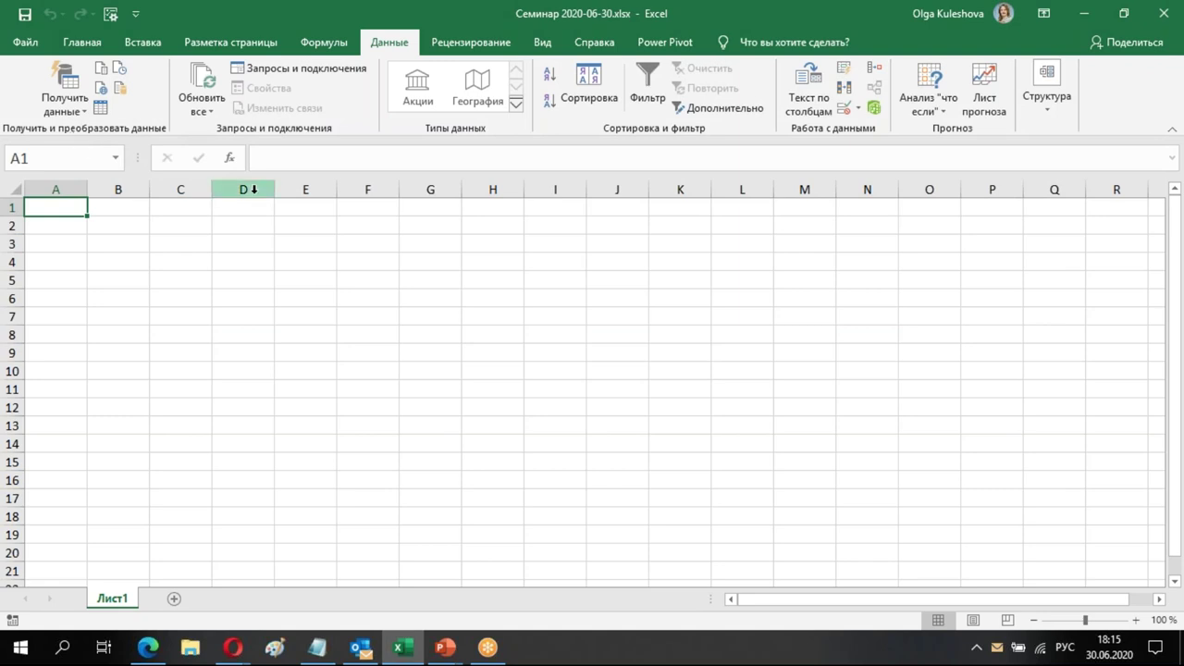
click(73, 113)
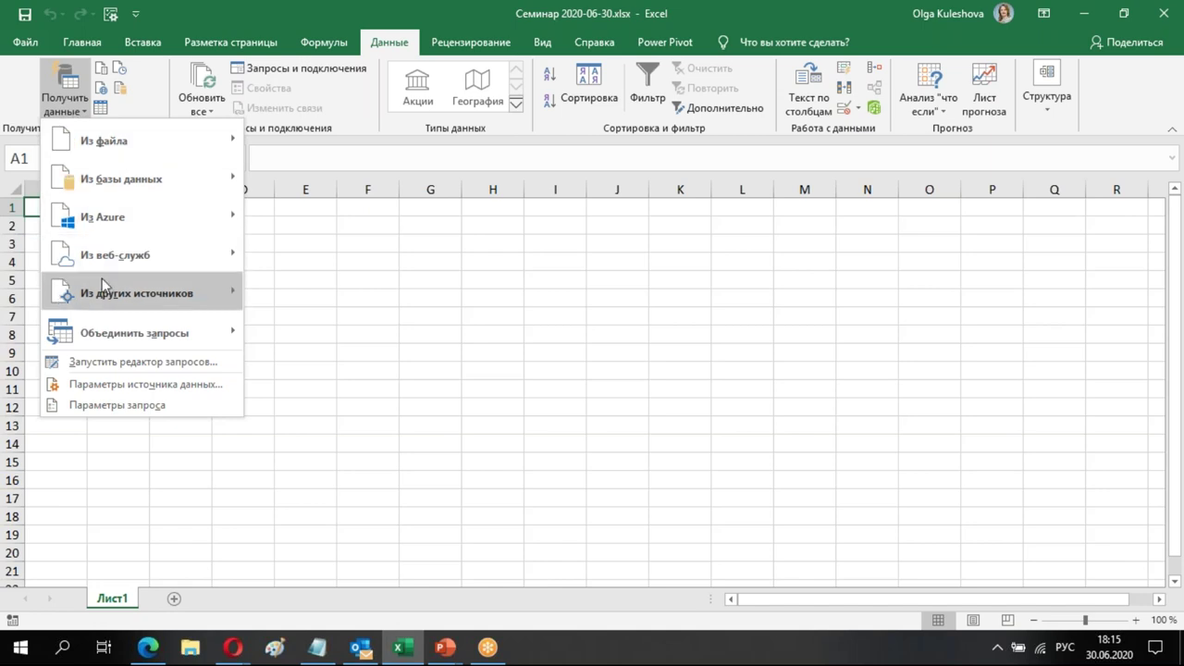
mouse_move(104, 296)
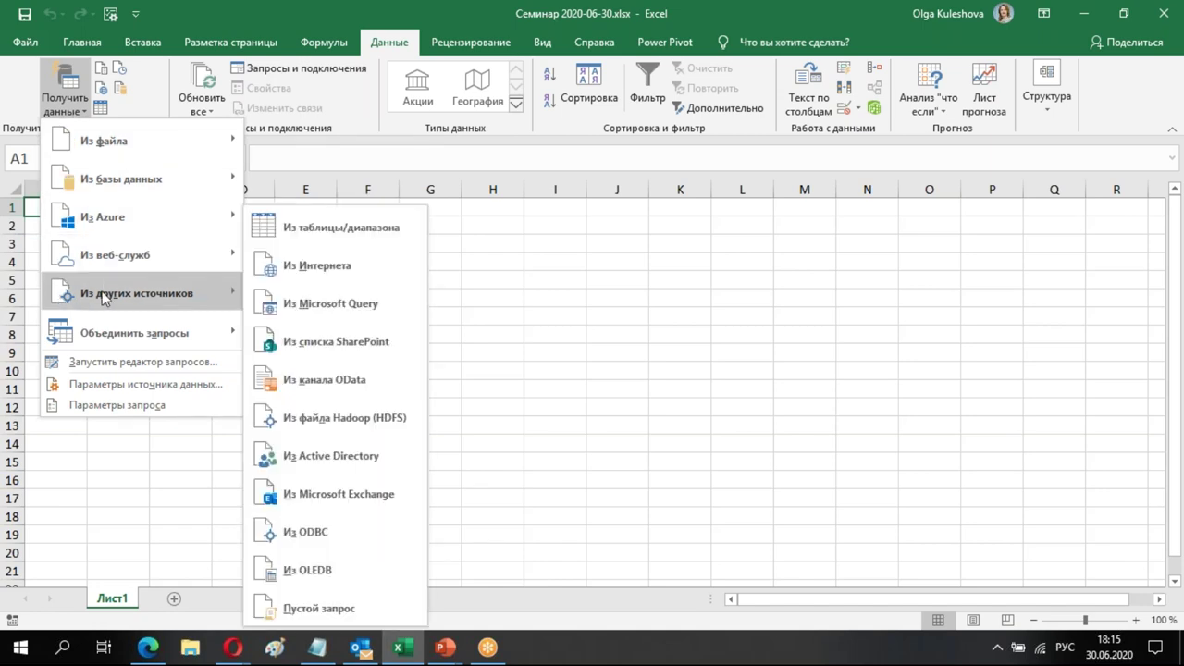
mouse_move(124, 155)
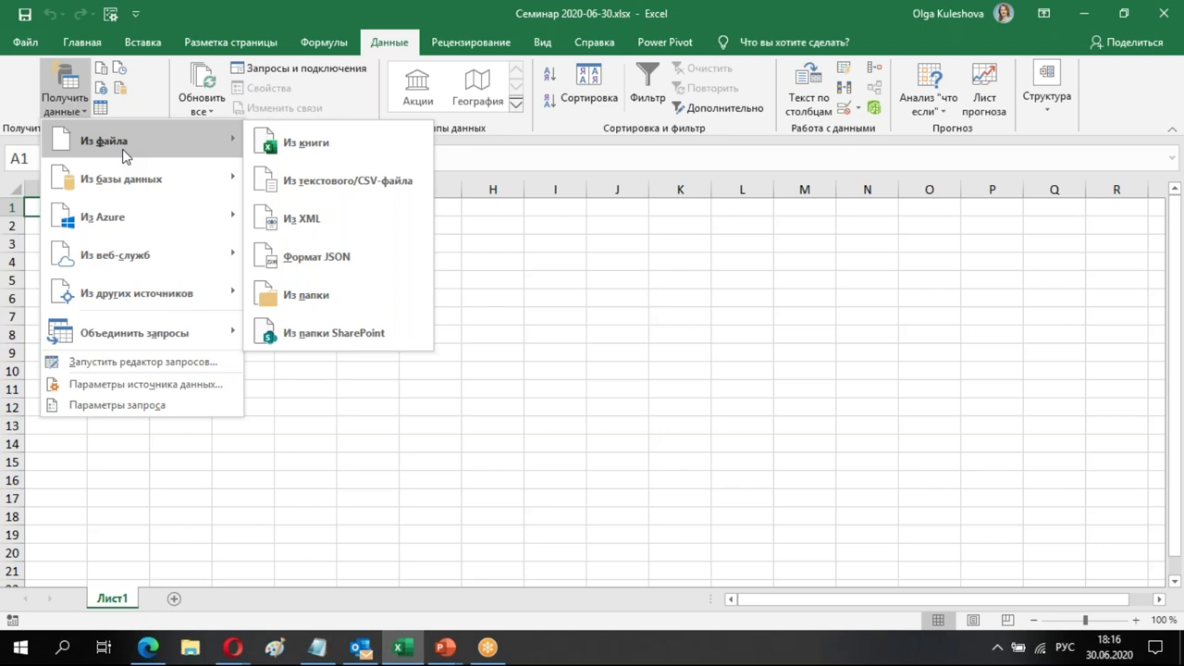
click(296, 146)
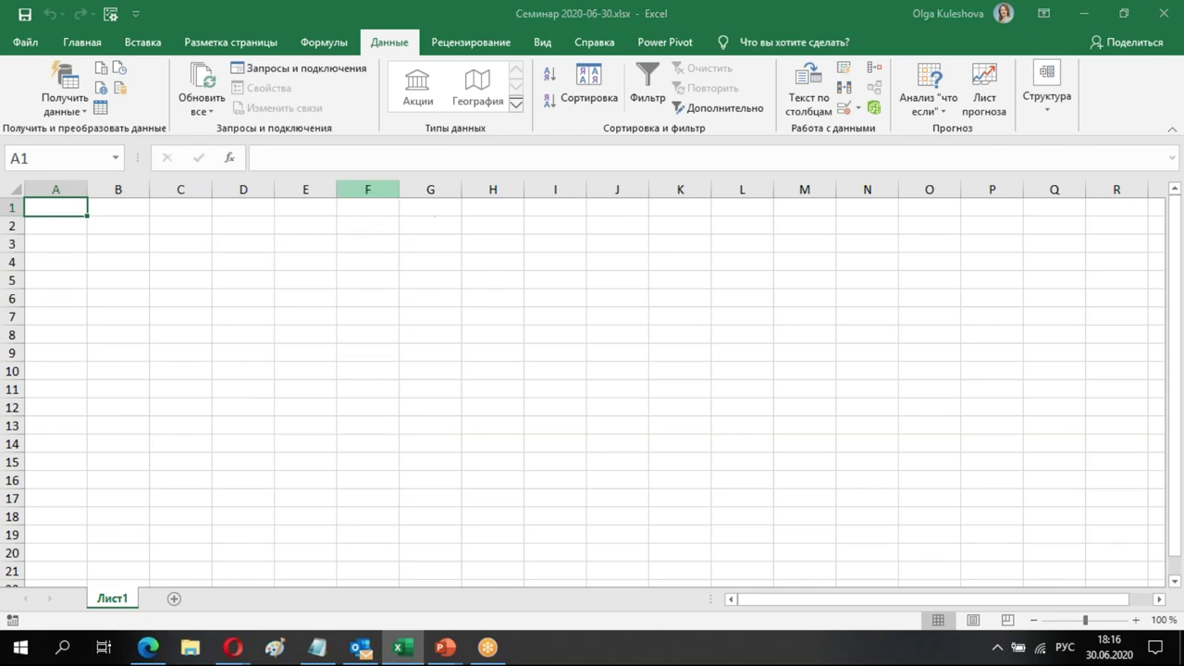
click(398, 379)
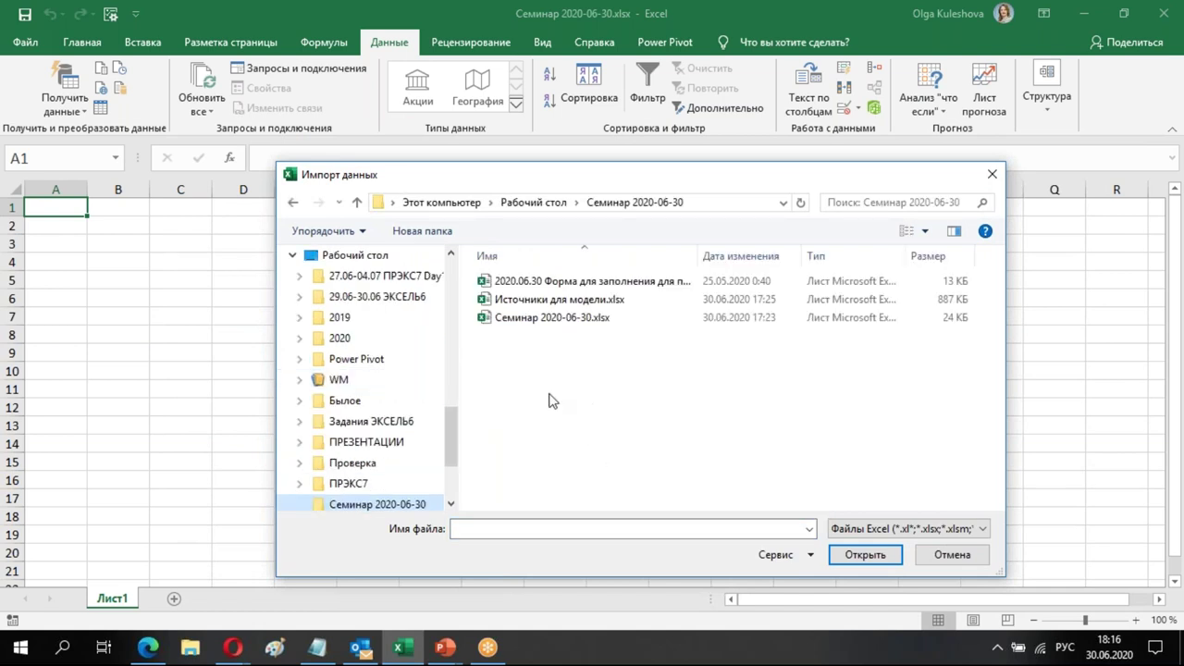
double_click(563, 302)
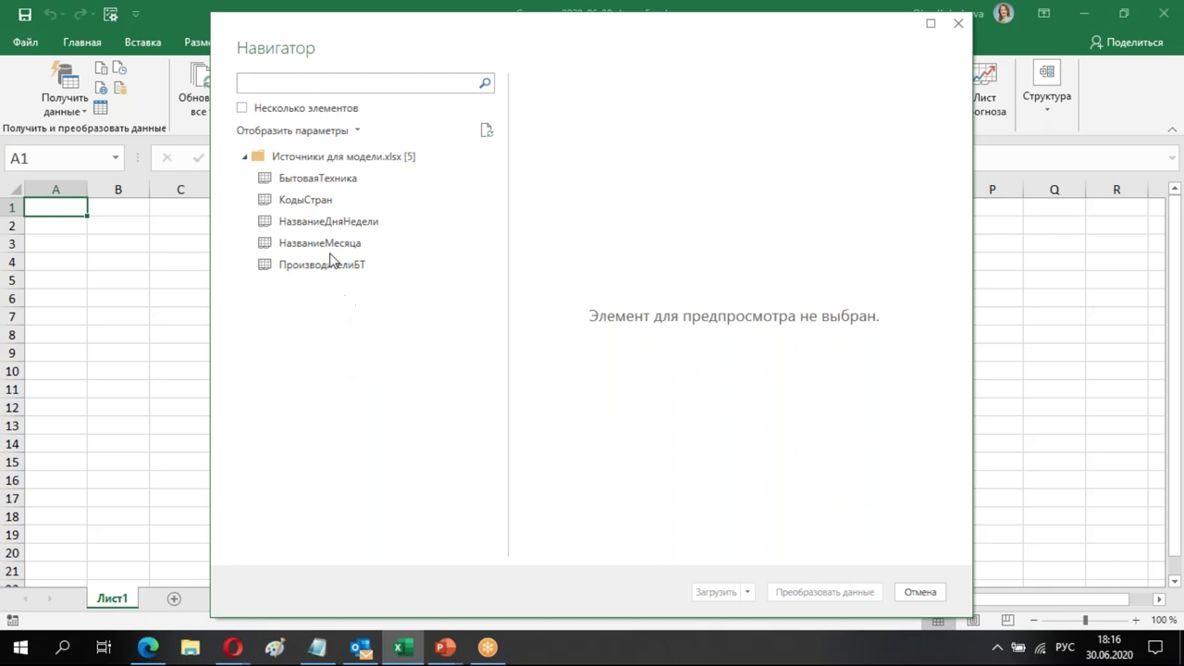
Preview the КодыСтран sheet, then select БытоваяТехника and open it for transformation in Power Query Editor
click(324, 202)
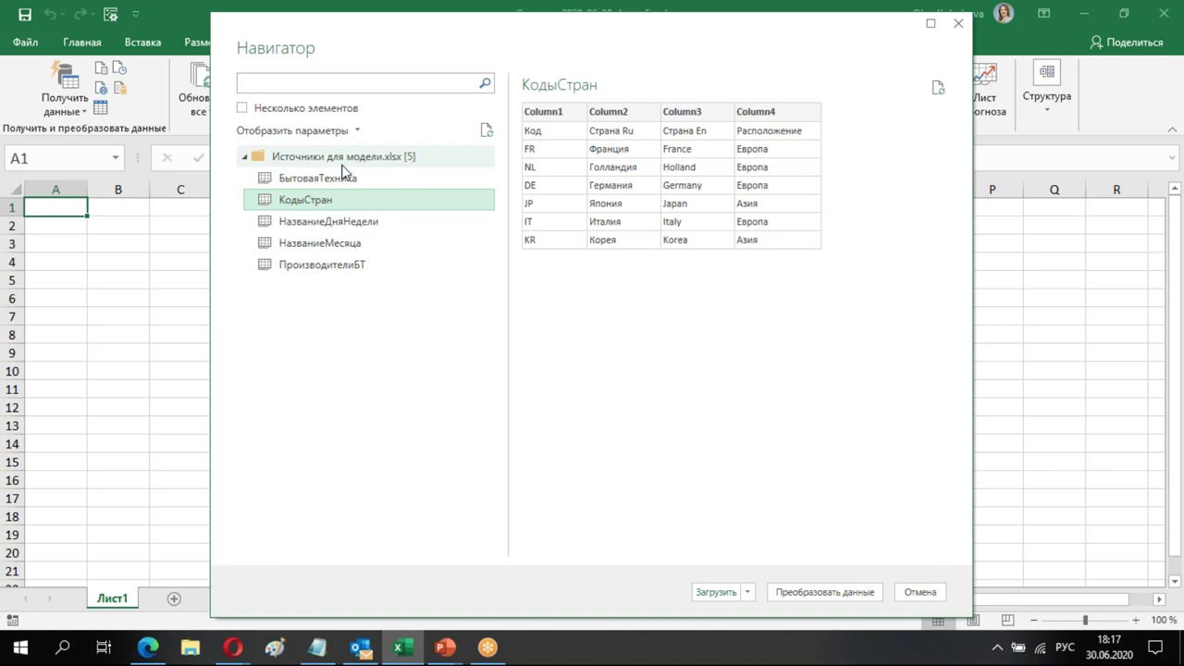
click(331, 180)
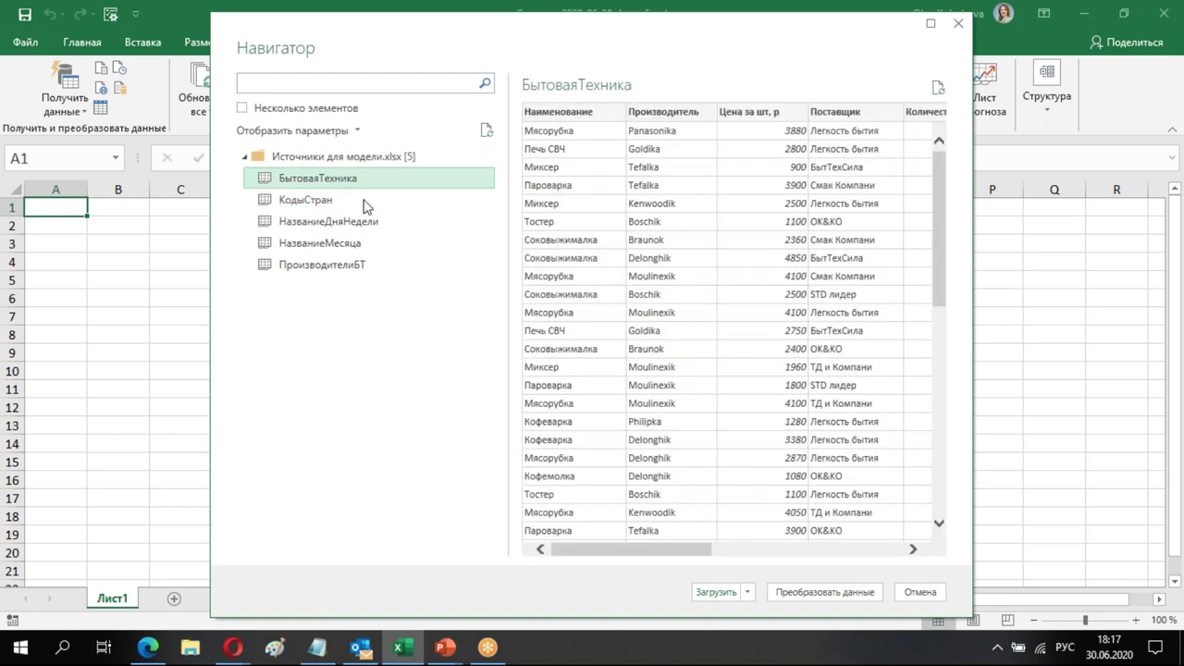
click(875, 595)
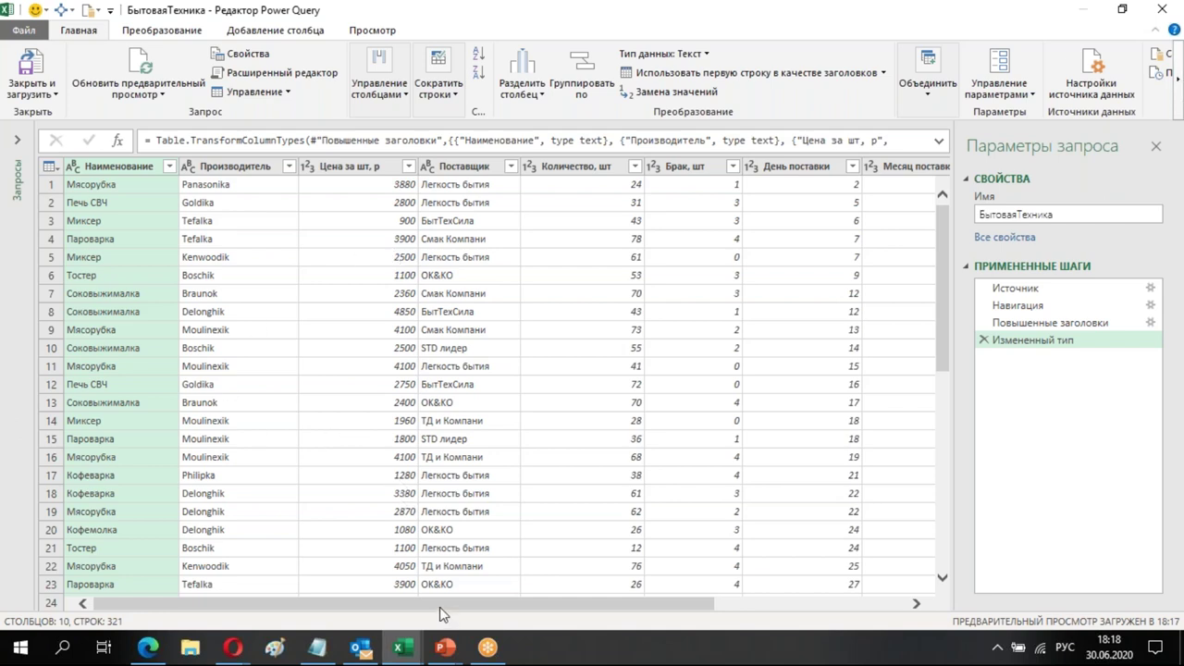
Examine the imported columns and review the applied steps from Источник through Измененный тип
drag(442, 614, 635, 614)
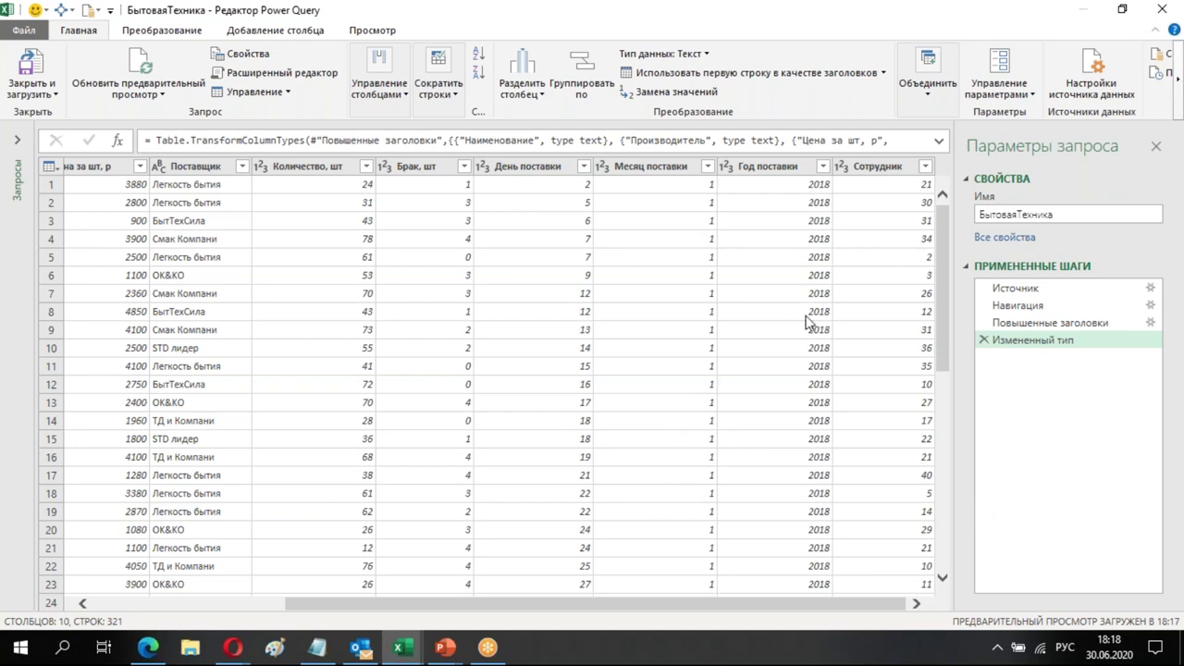
click(1018, 288)
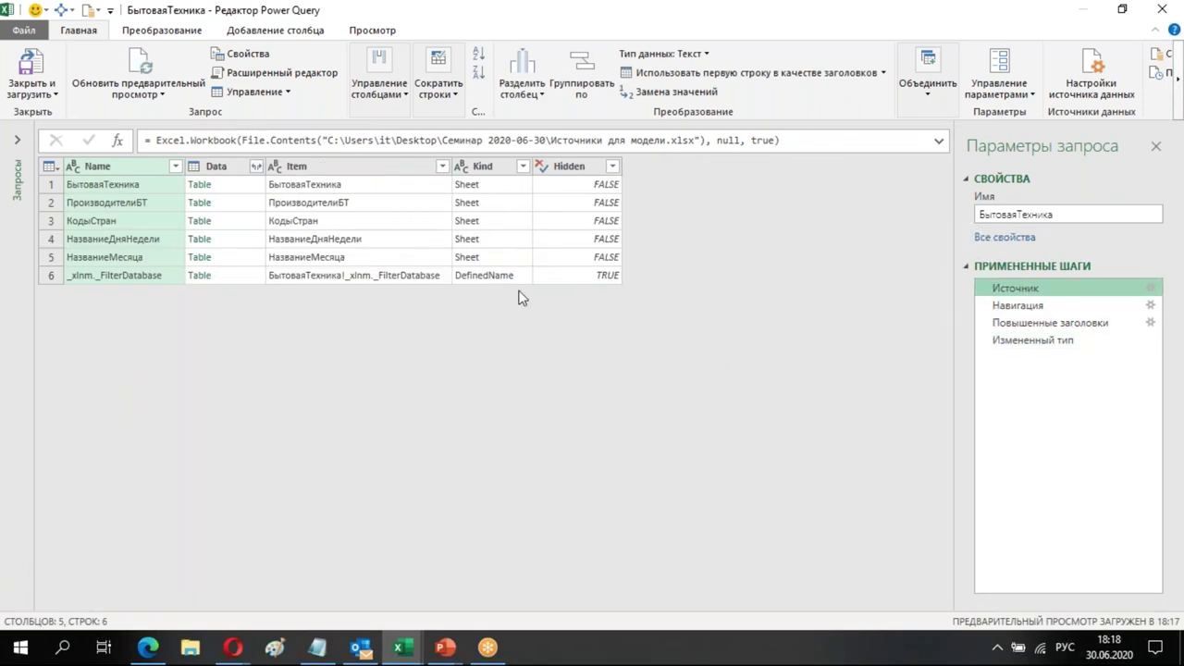
click(1016, 306)
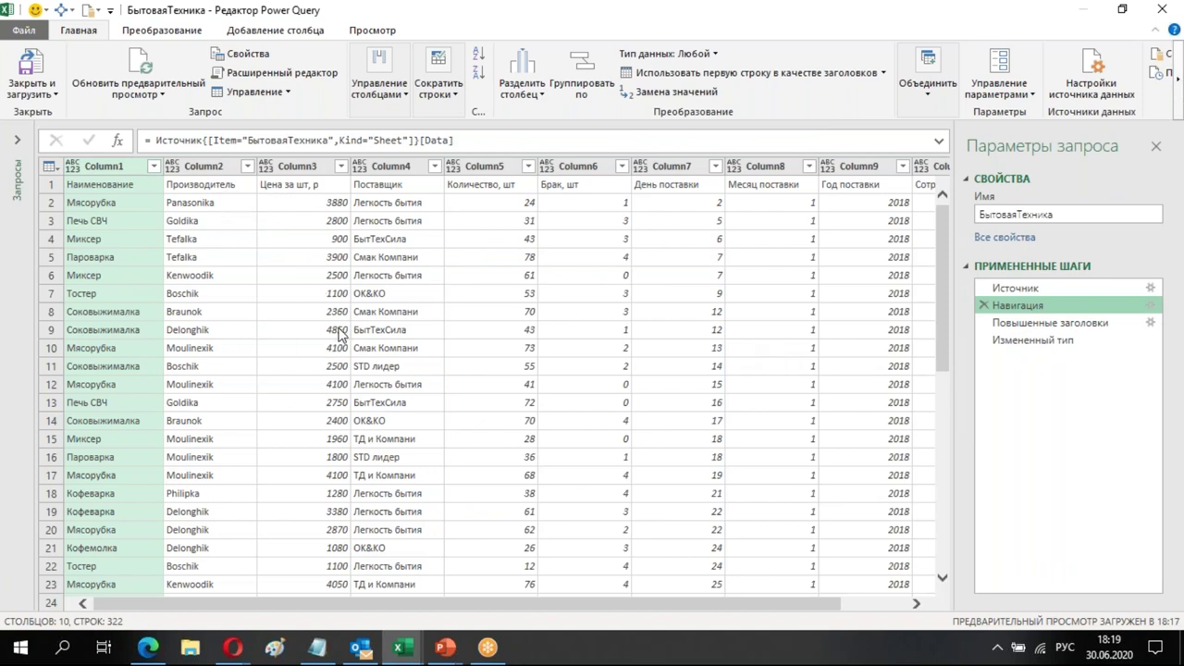
click(1045, 323)
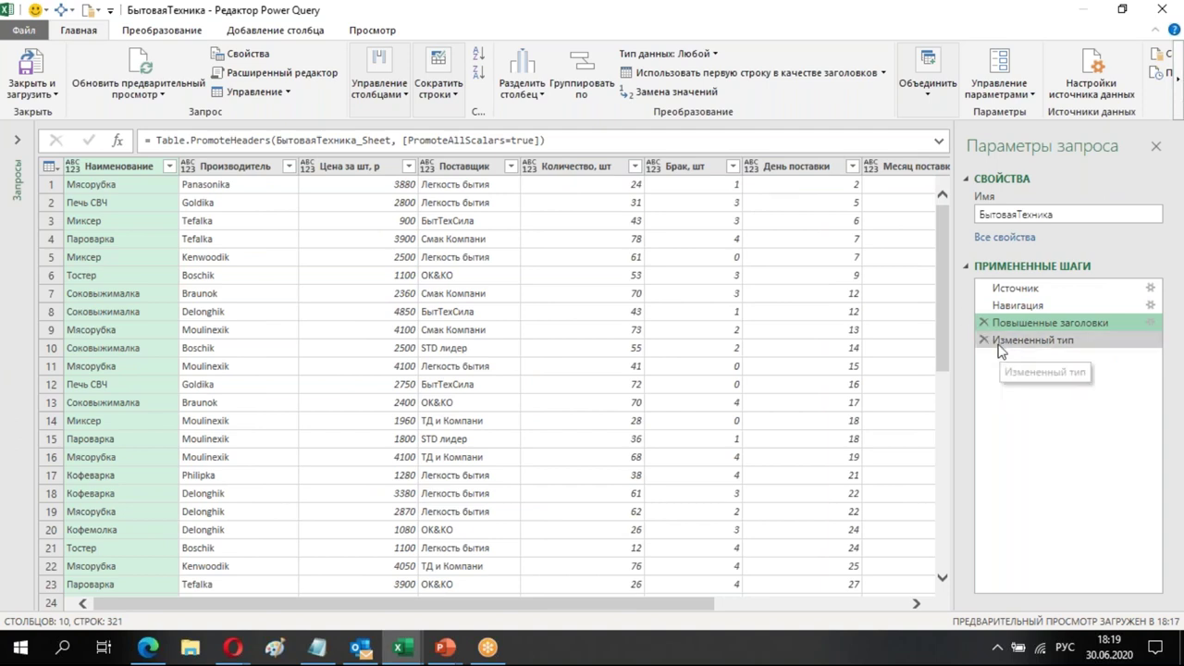
click(1032, 339)
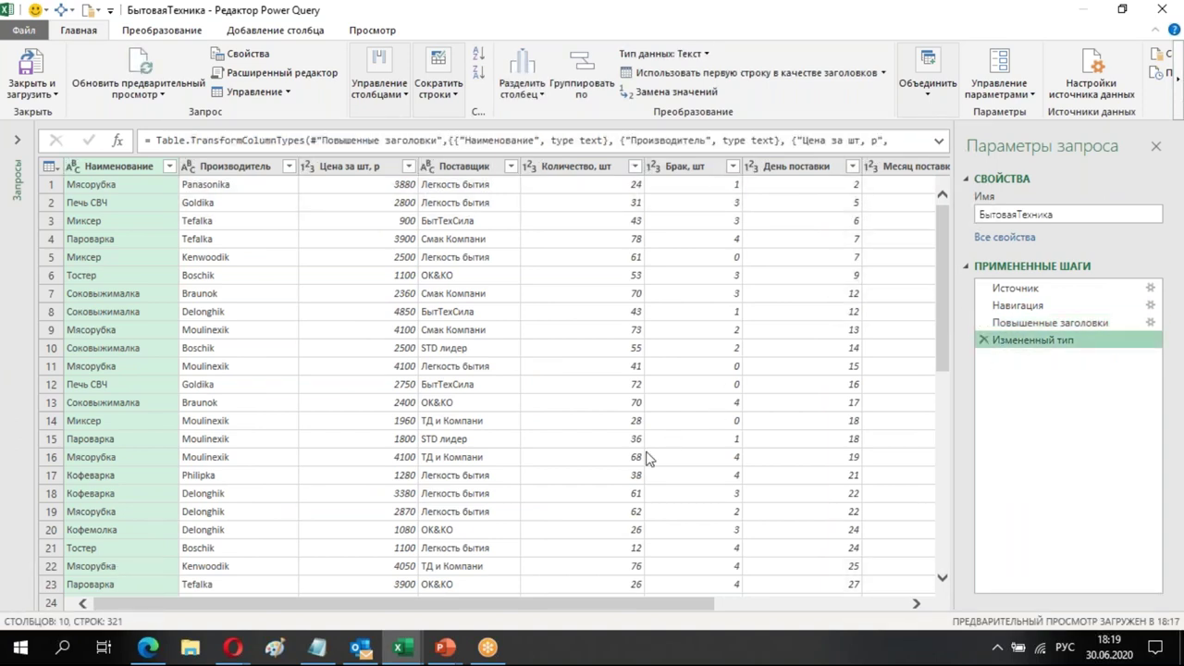
click(1037, 324)
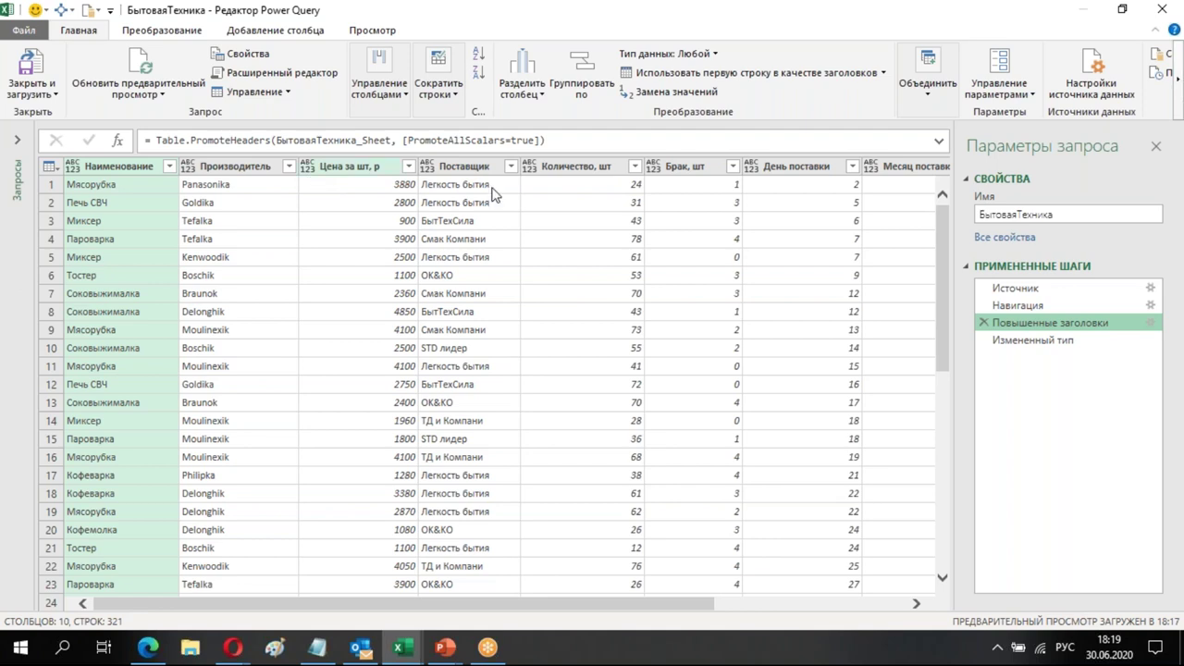
click(1017, 345)
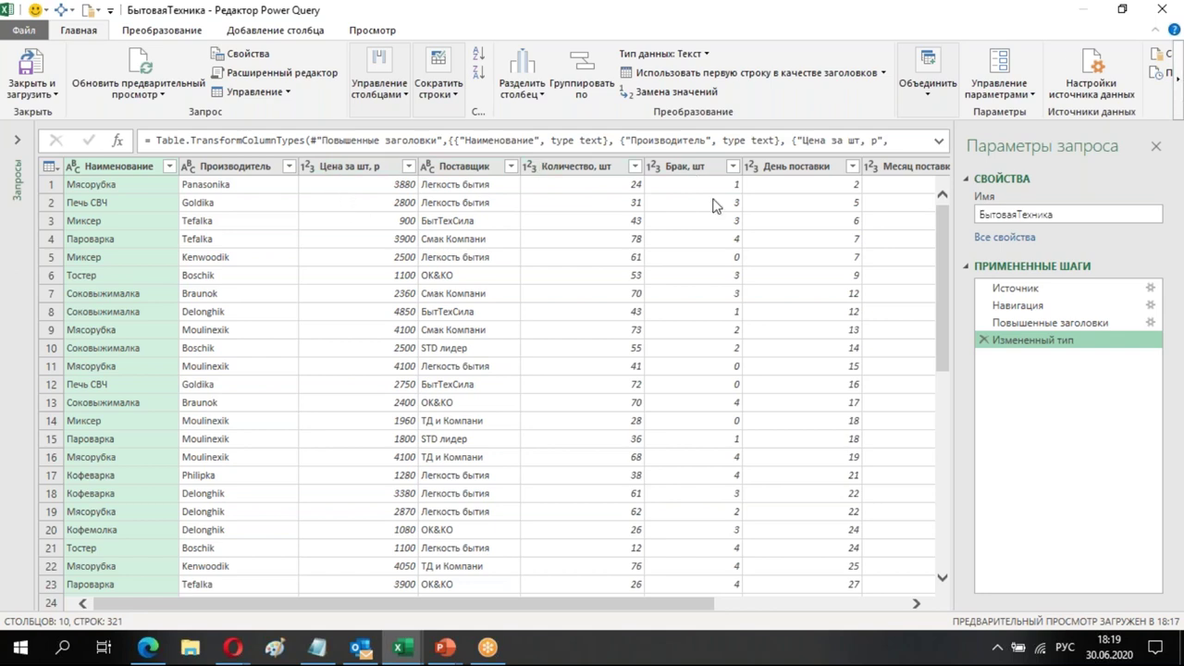
Delete the Сотрудник column from the БытоваяТехника query
drag(682, 604, 929, 611)
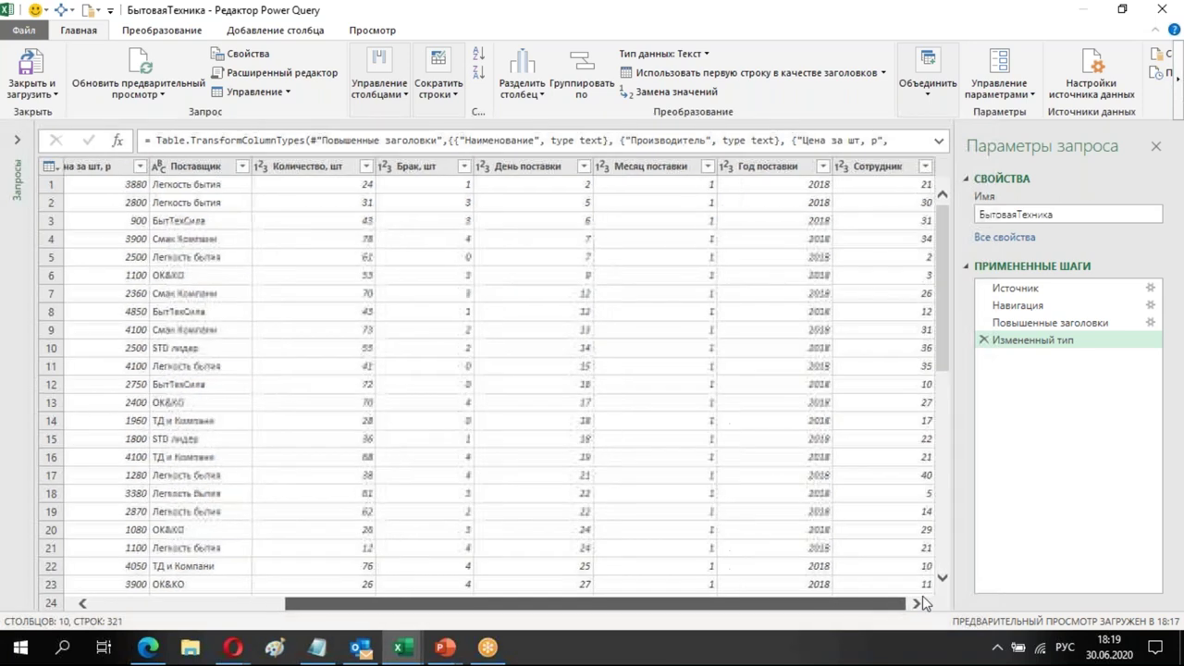
right_click(882, 176)
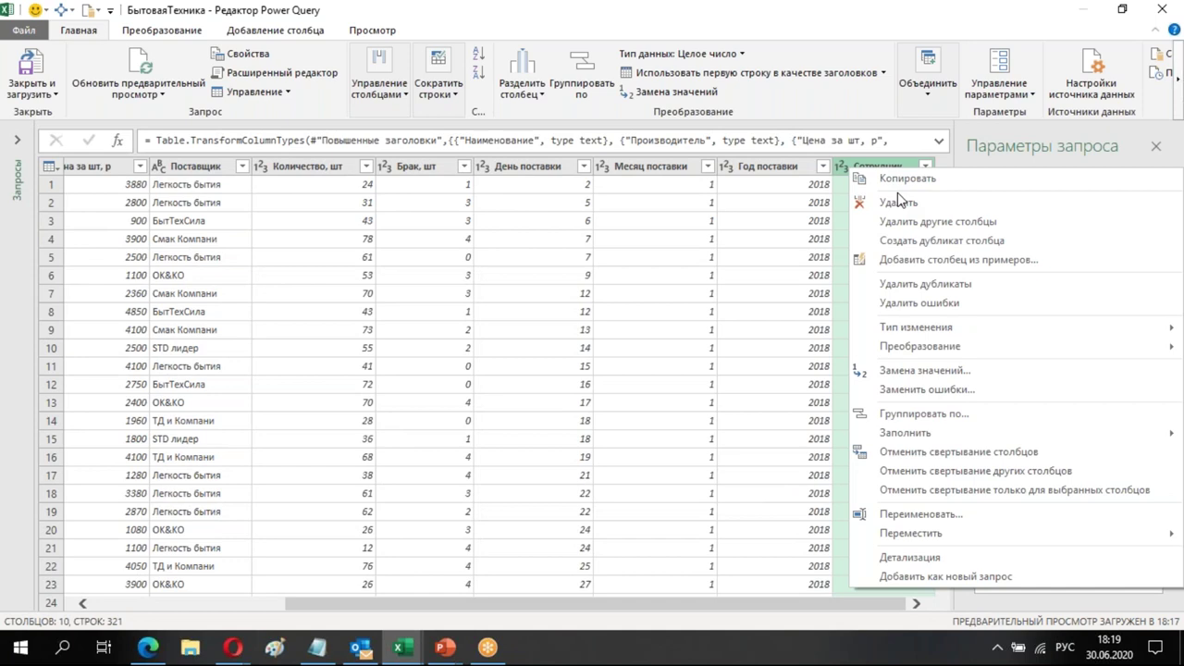
click(903, 203)
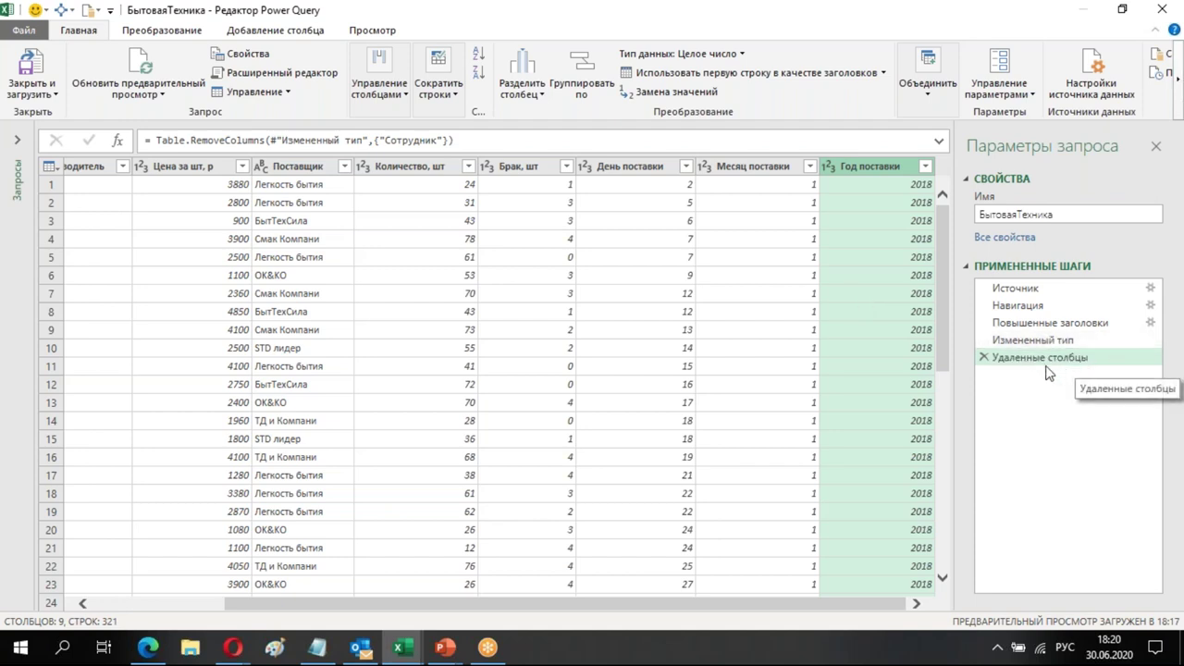
Start a new custom column and name it Дата поставки
click(272, 33)
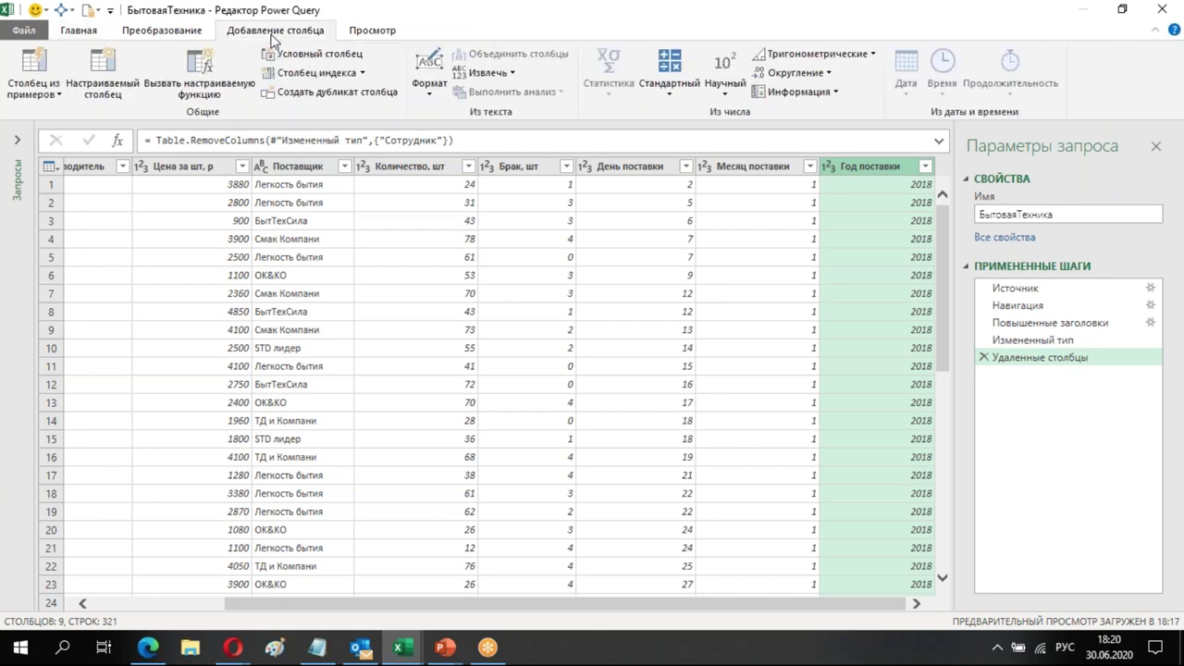
click(135, 85)
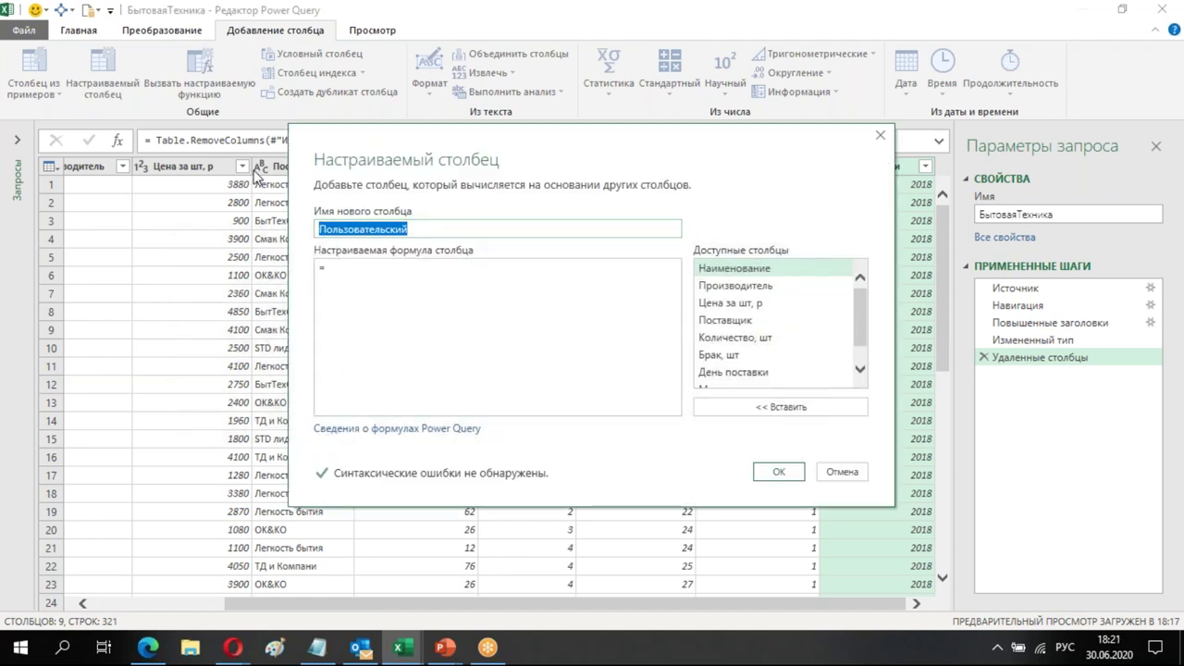
text(Дата )
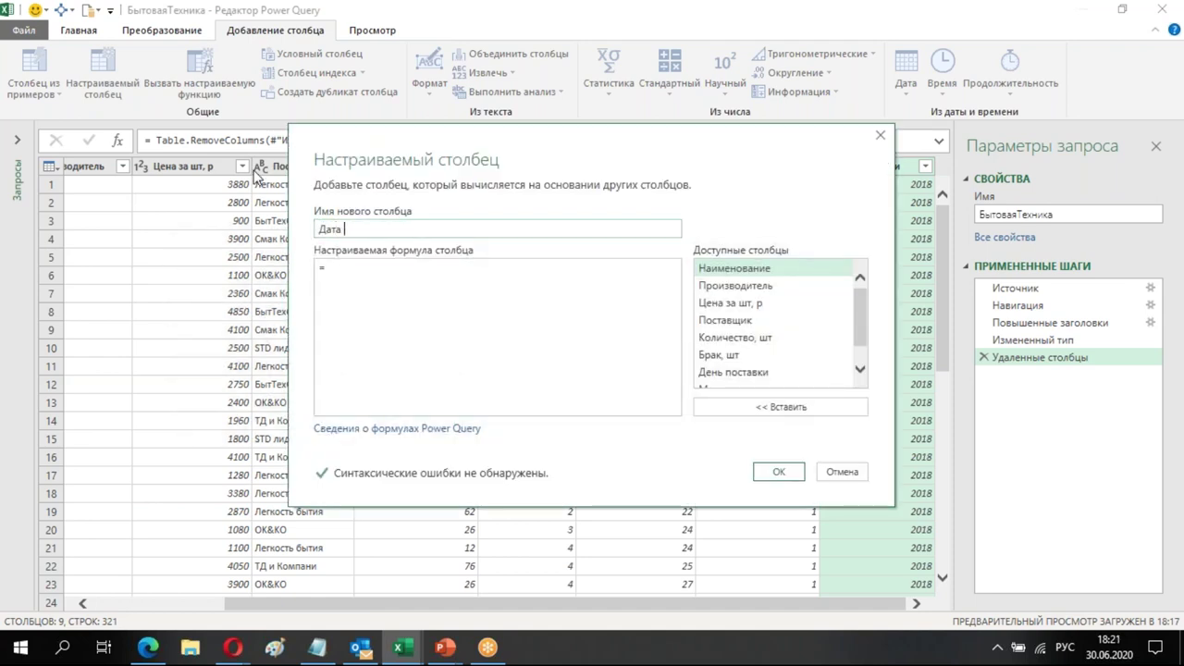
text(поставки)
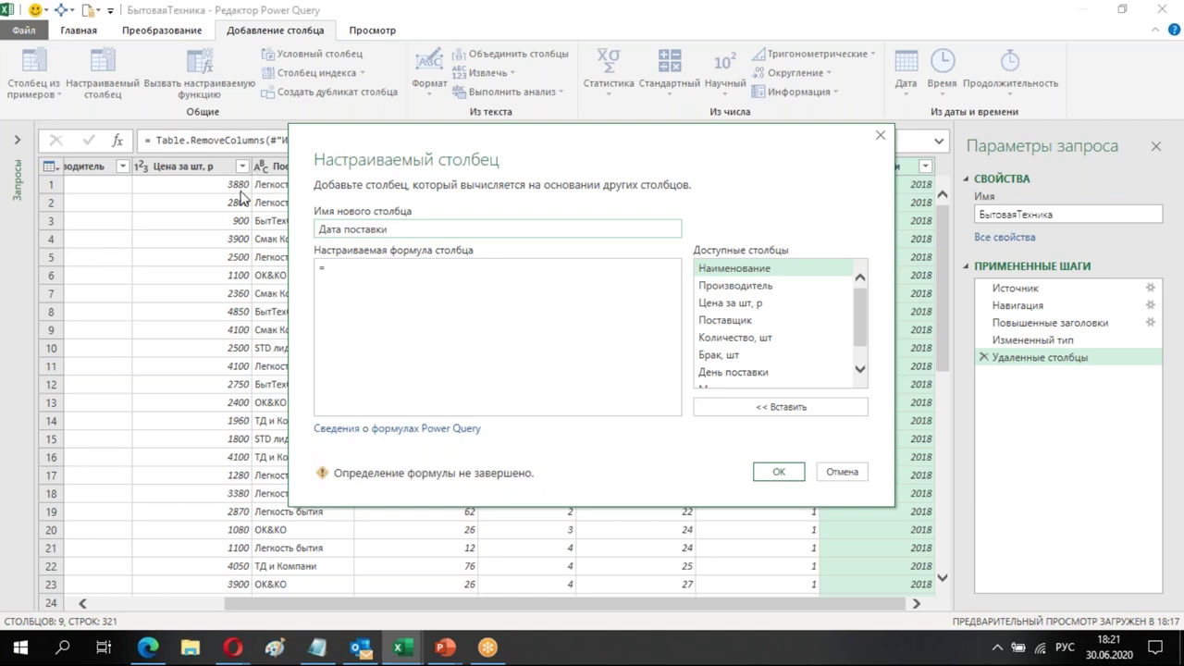
Enter the custom column formula =#date([Год поставки],[Месяц поставки],[День поставки]) and add the column to the query
click(370, 280)
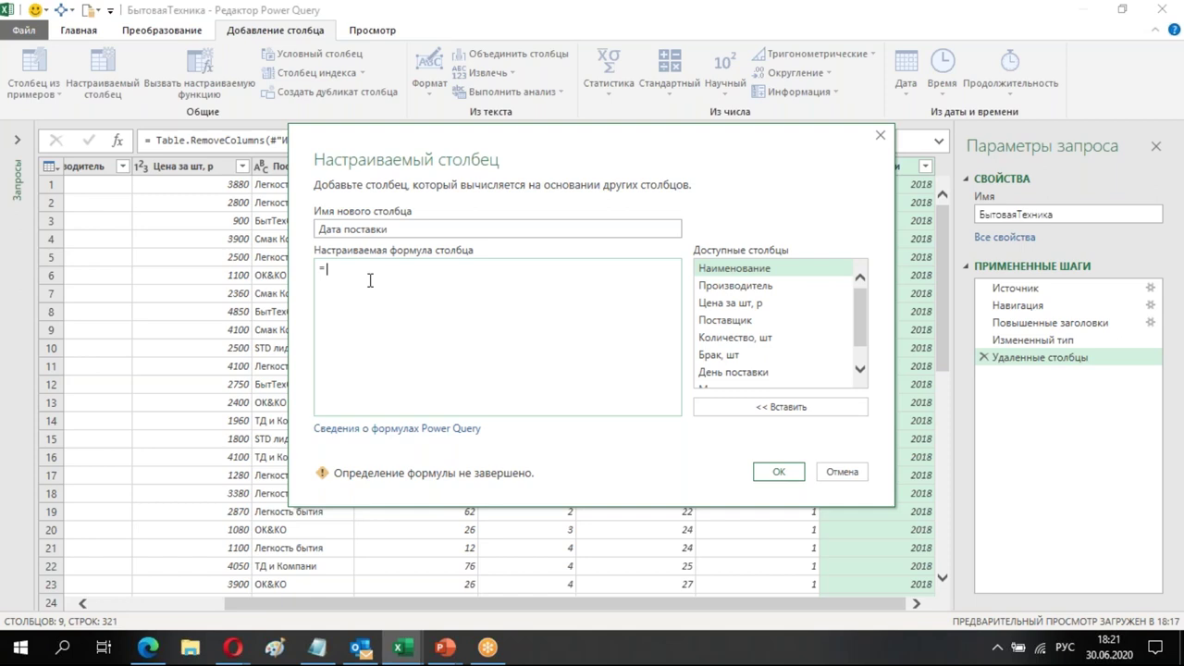
text(х)
key(BackSpace)
key(alt+shift)
text(#date)
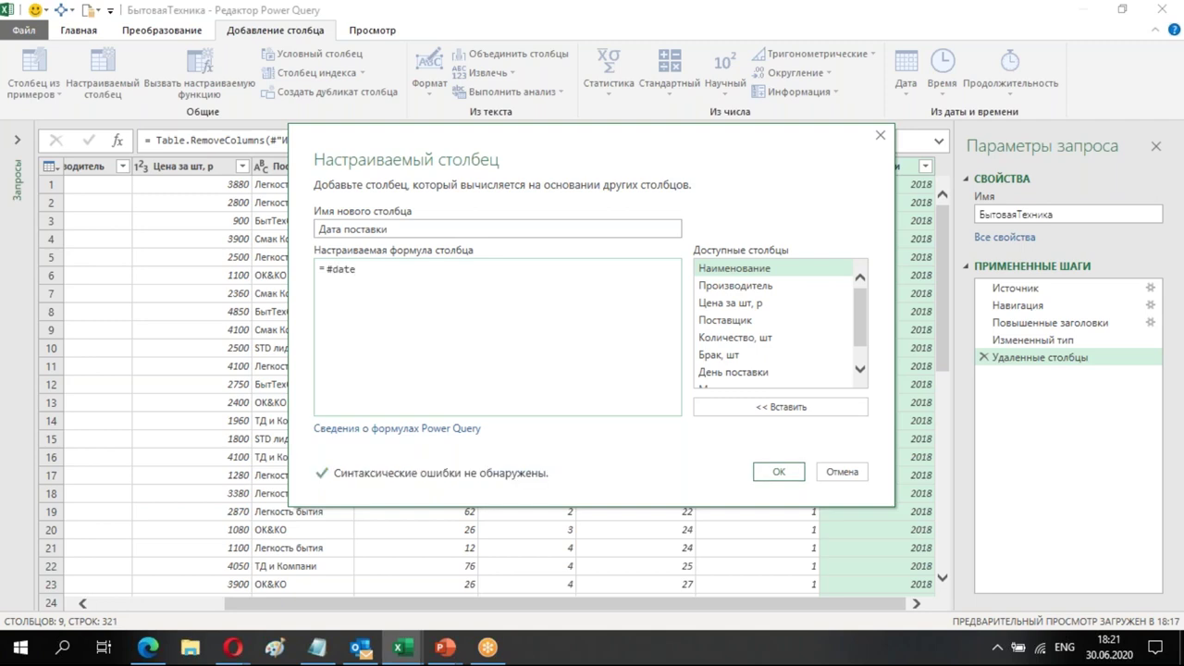
text(()
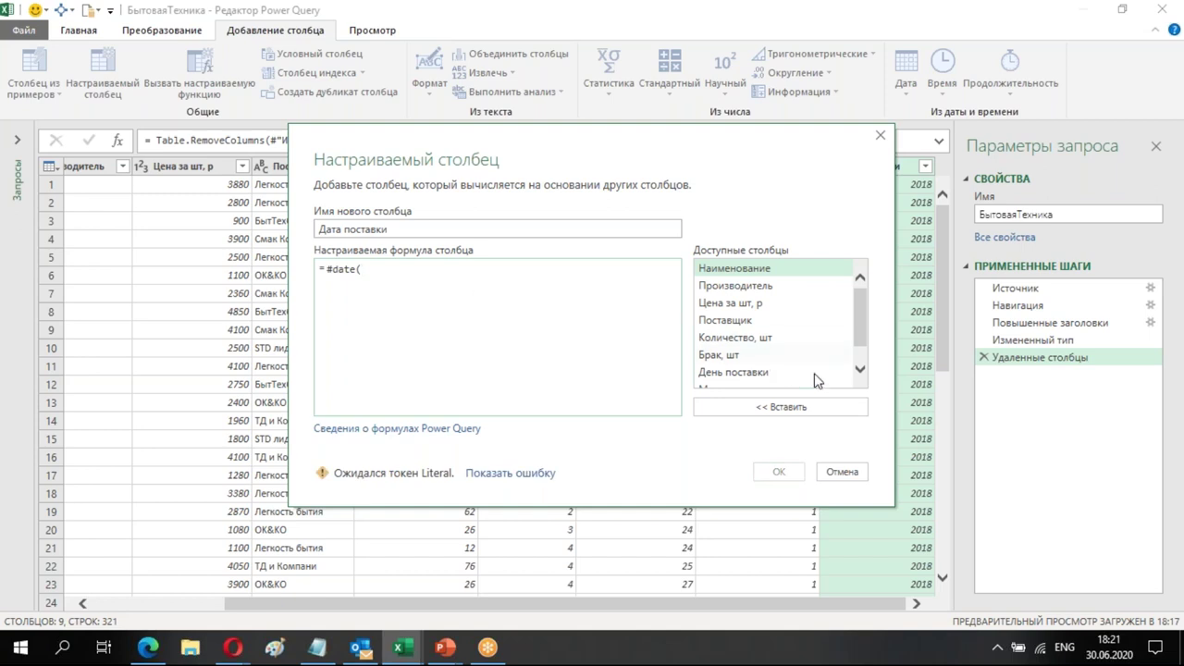
scroll(861, 350, down, 1)
double_click(731, 380)
text(,)
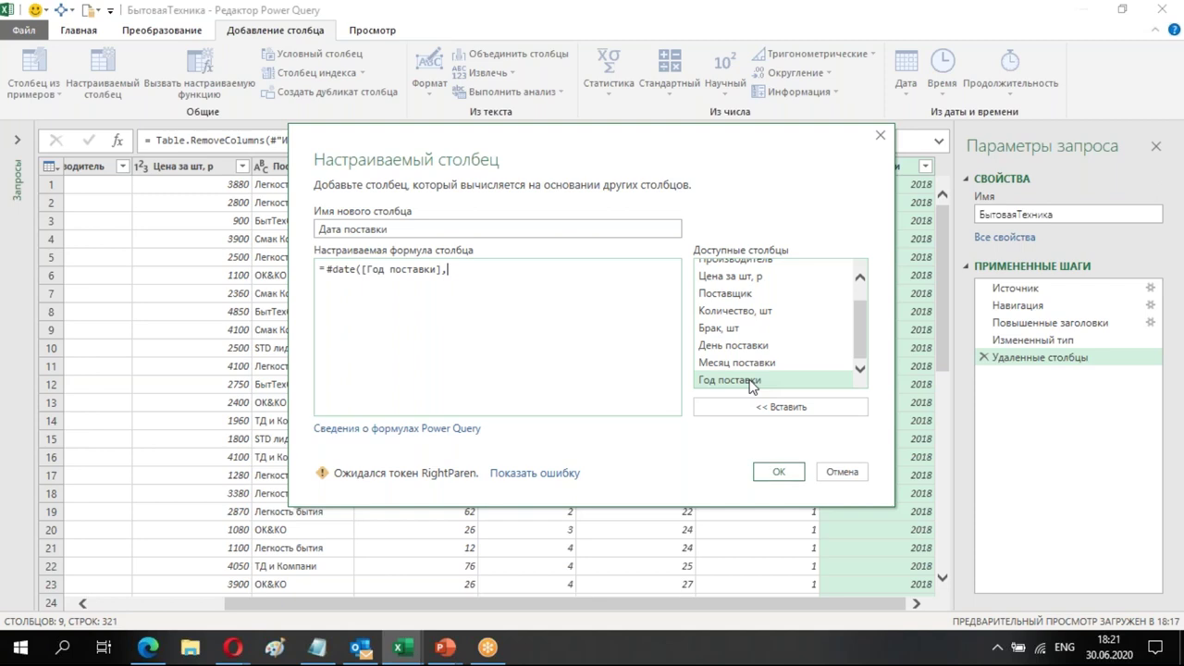
double_click(759, 362)
text(,)
double_click(740, 345)
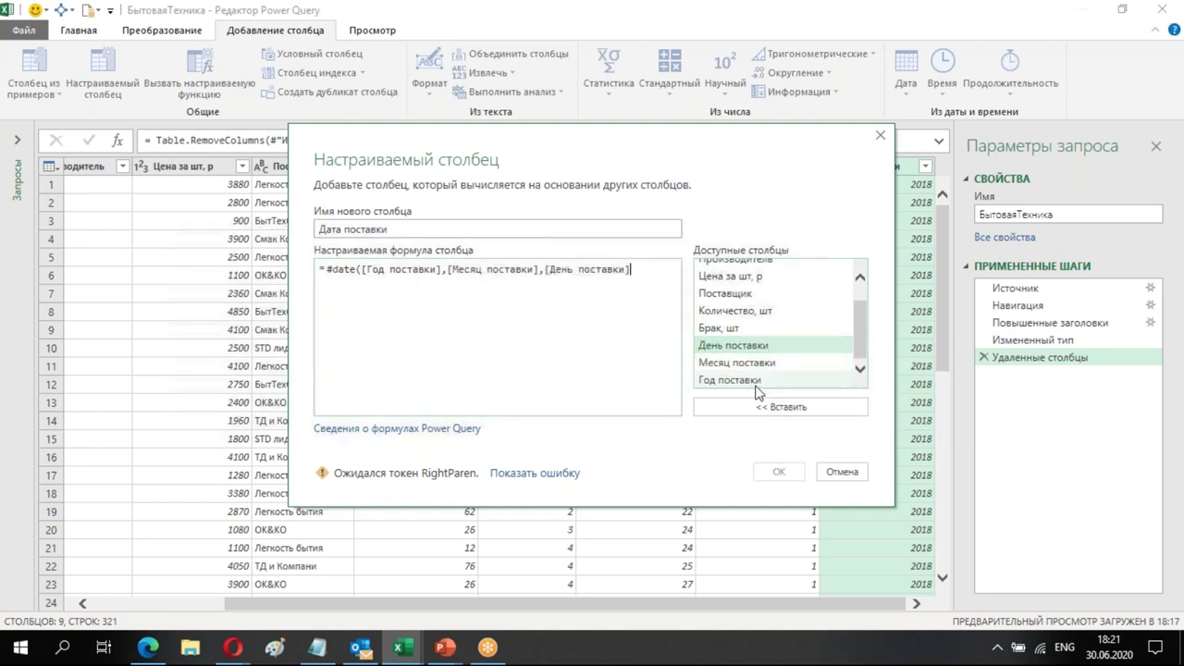
text())
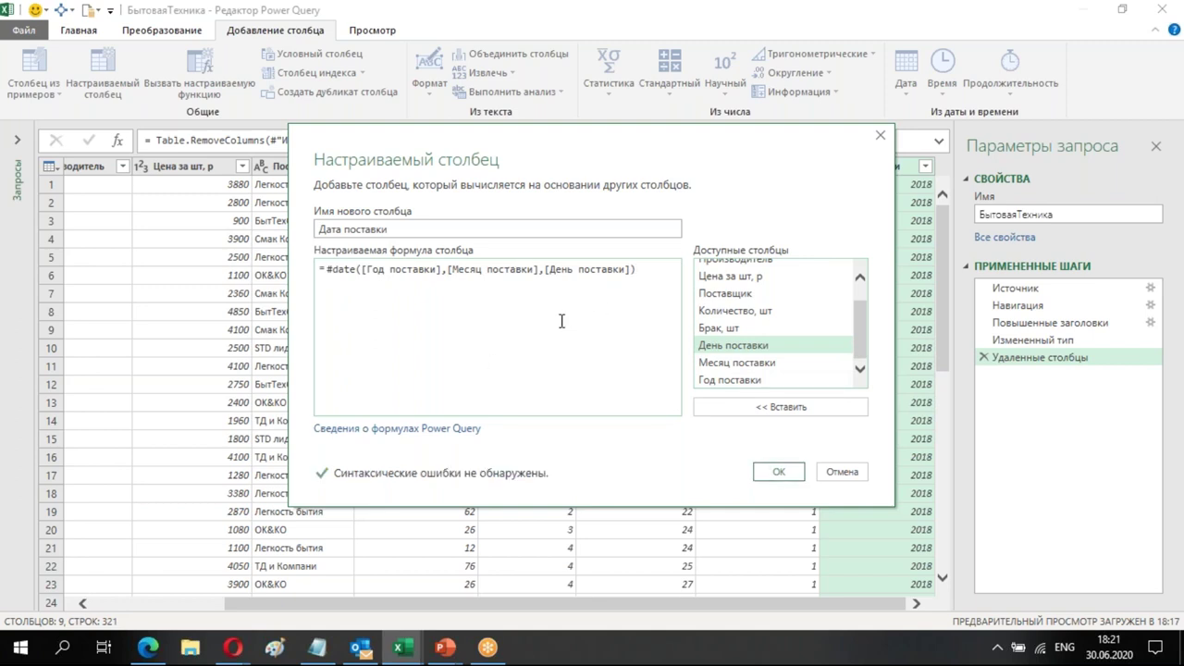
click(780, 473)
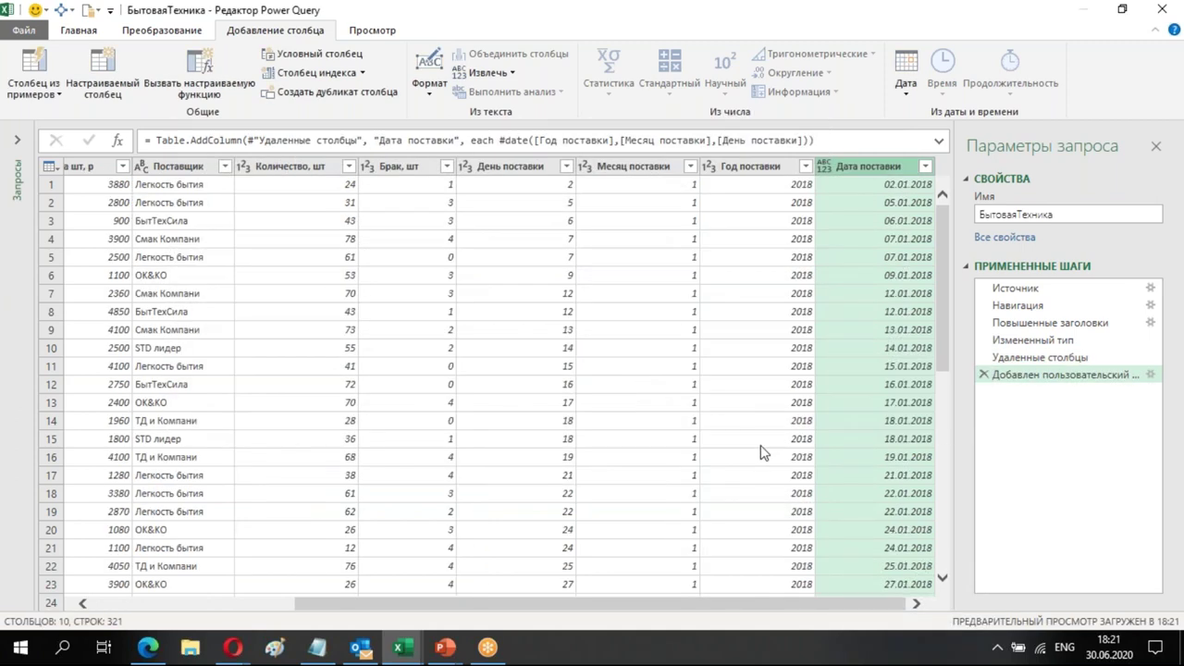
Set the data type of the Дата поставки column to Дата
click(824, 168)
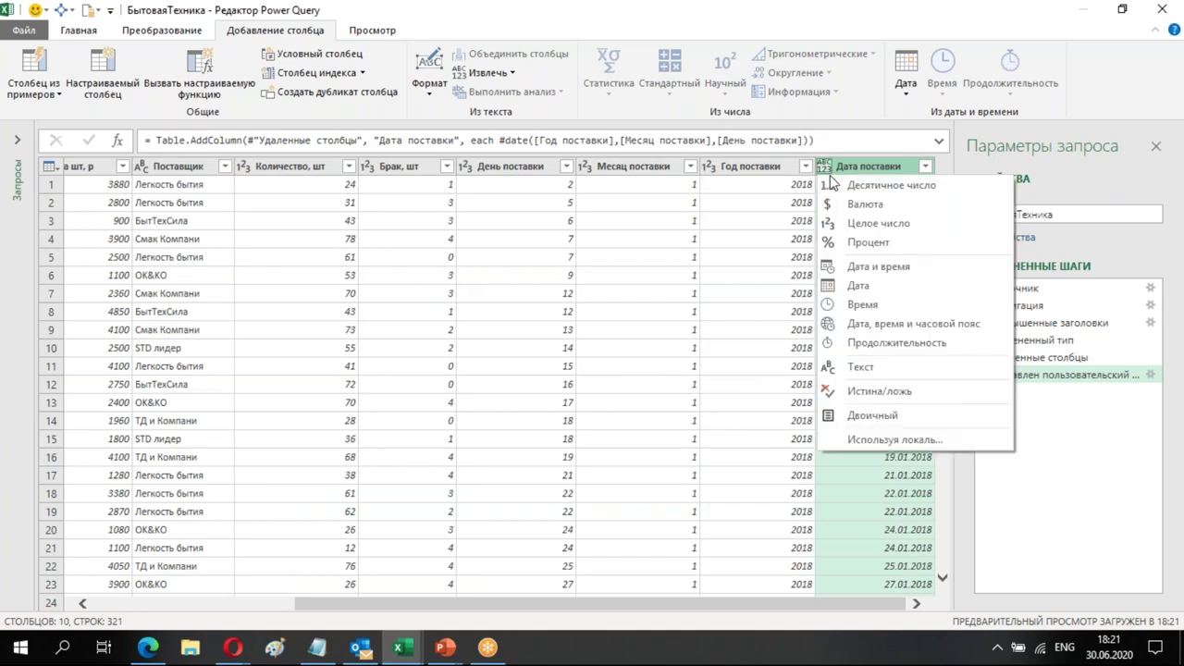
click(831, 289)
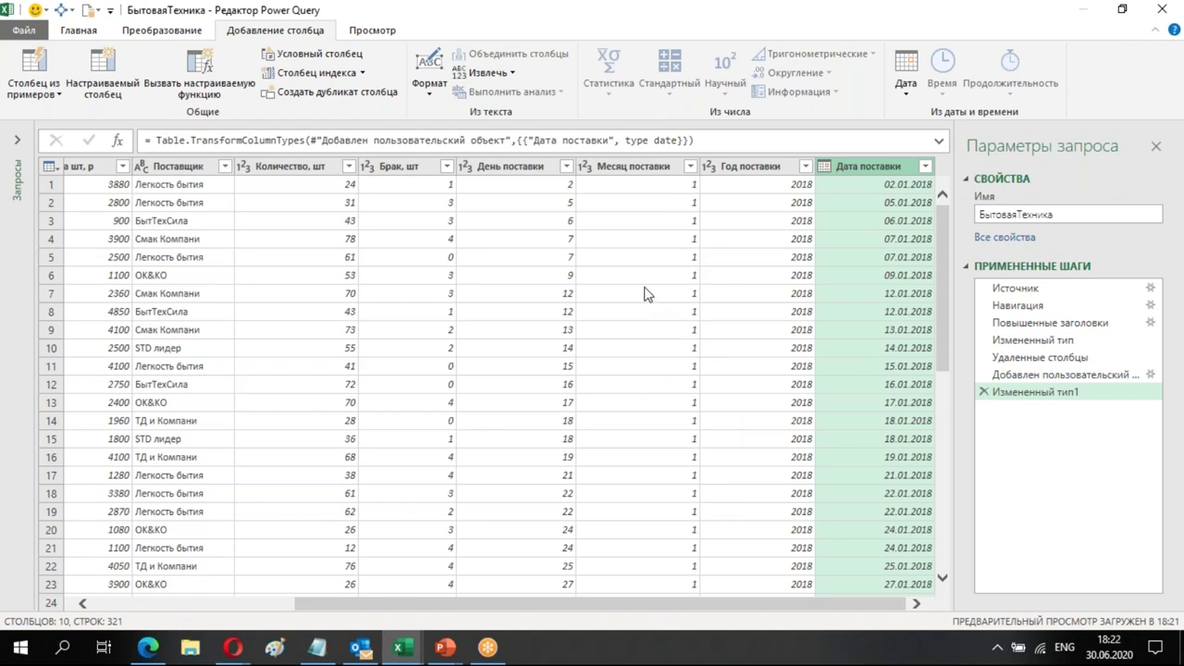
Remove the День поставки, Месяц поставки and Год поставки columns from the query
click(511, 167)
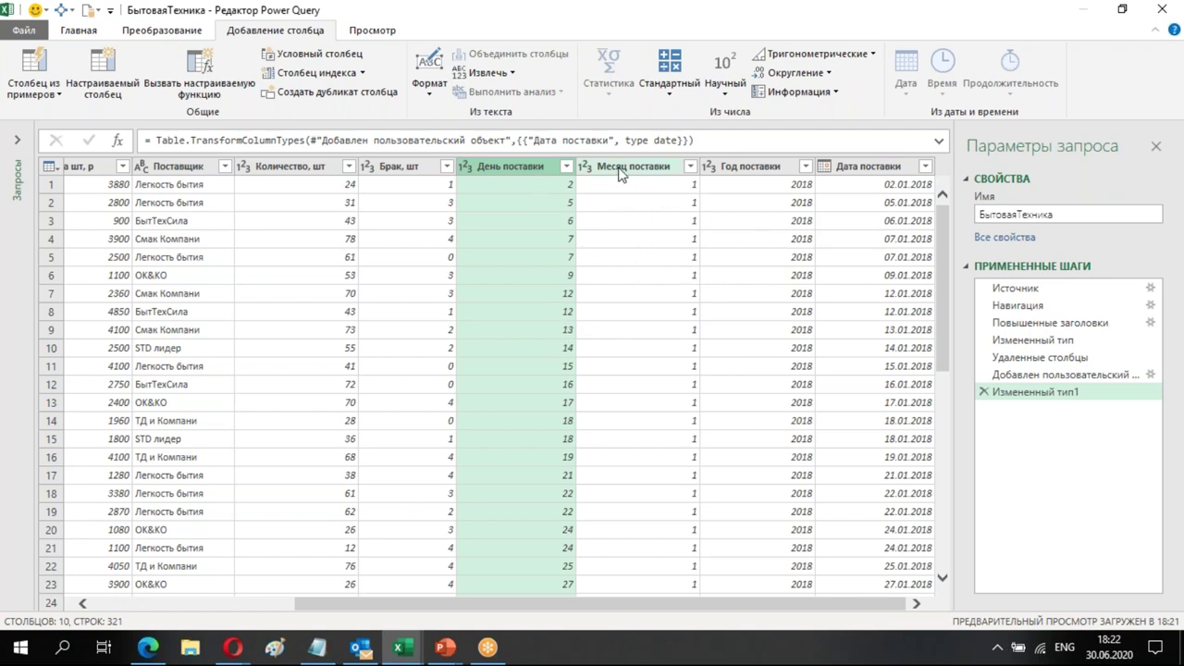
click(806, 167)
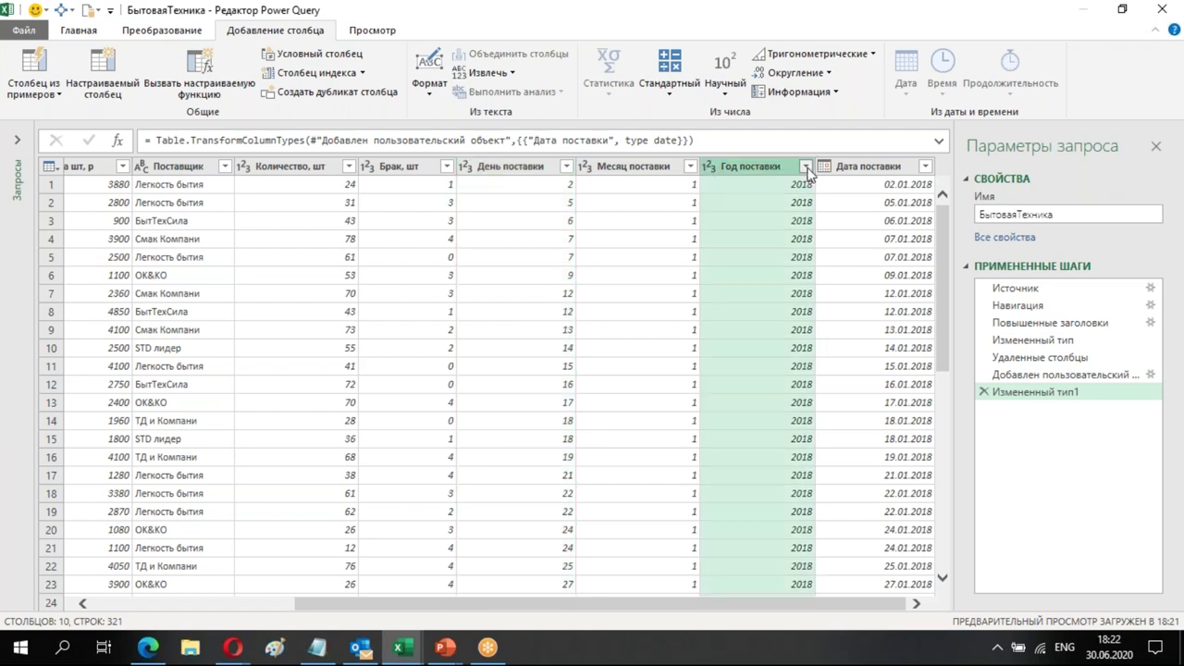
click(807, 168)
ctrl+click(528, 173)
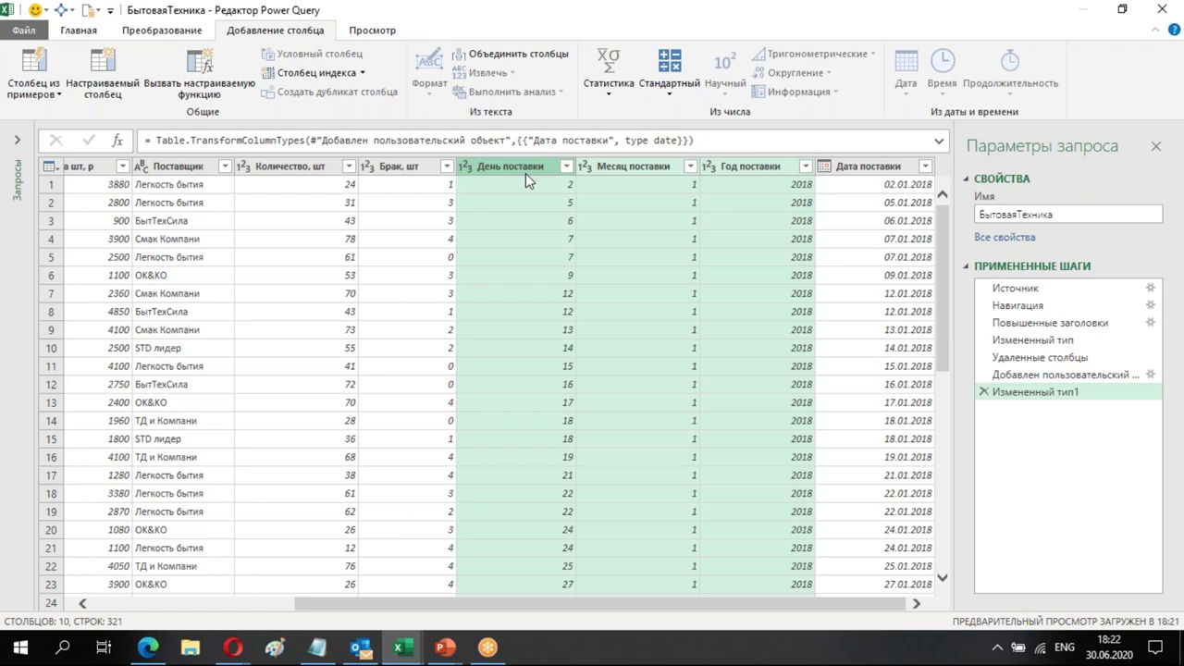
right_click(526, 173)
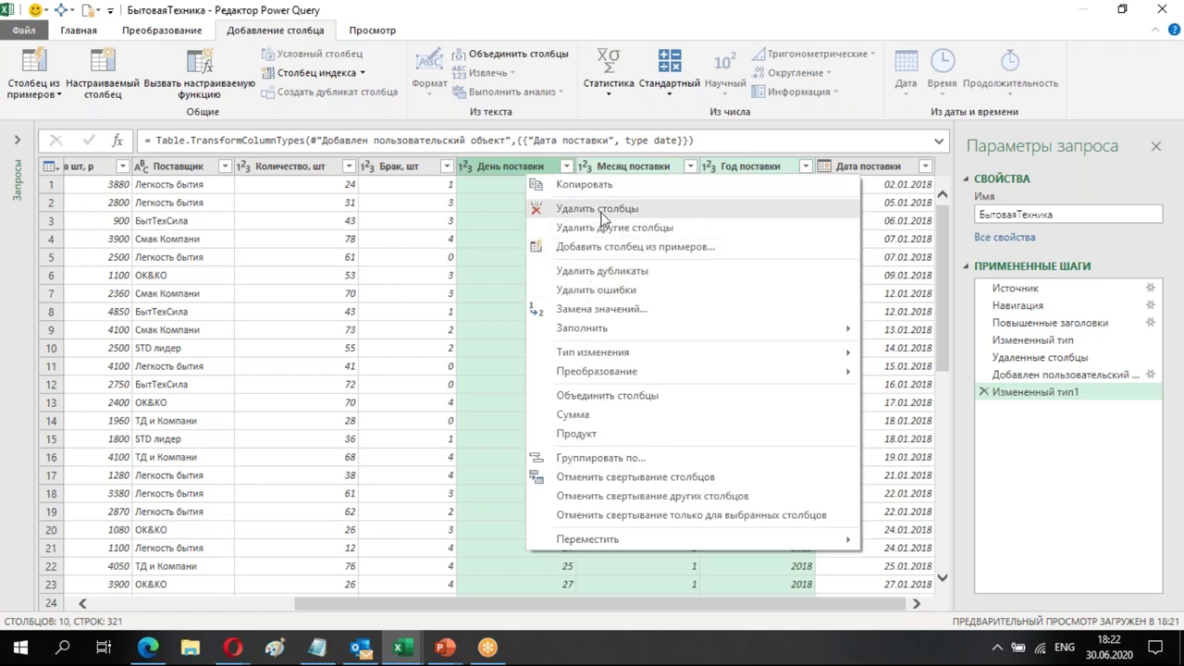
click(603, 211)
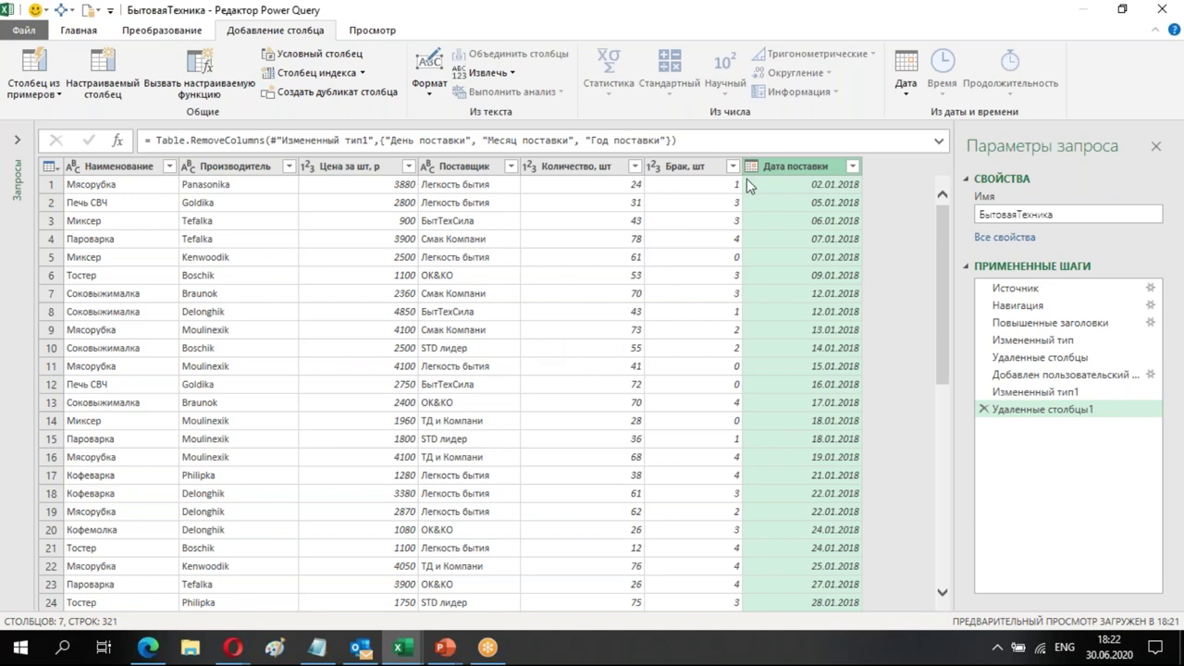
Add a column with the month name (Название месяца) extracted from the Дата поставки dates
click(797, 259)
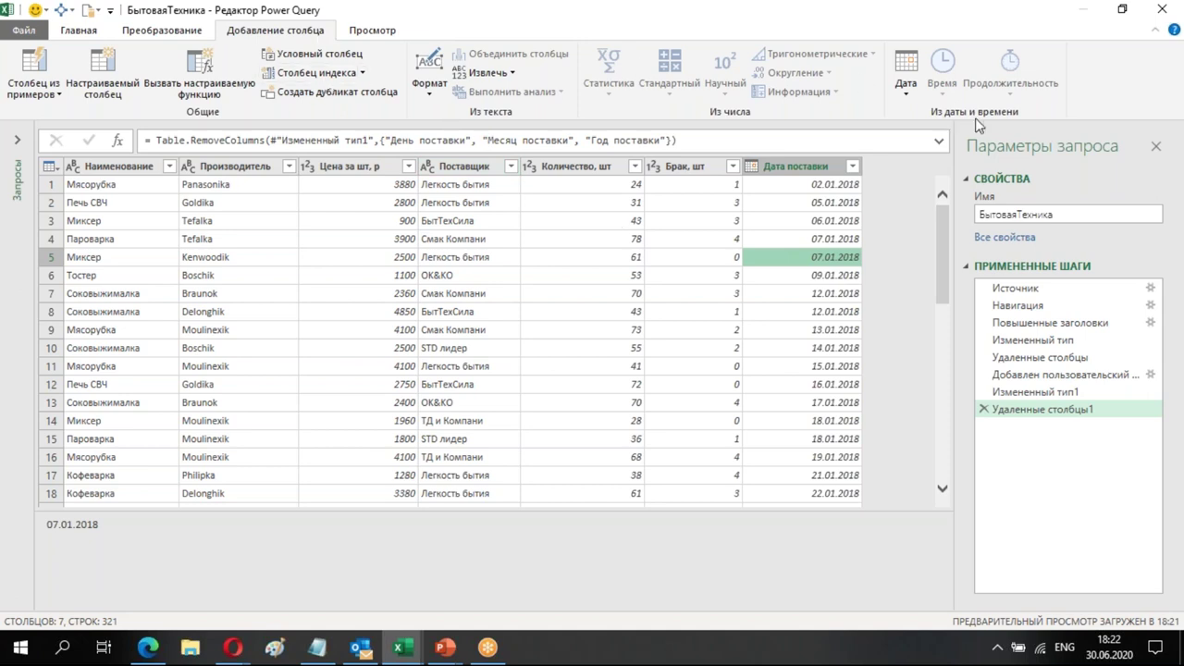
click(919, 99)
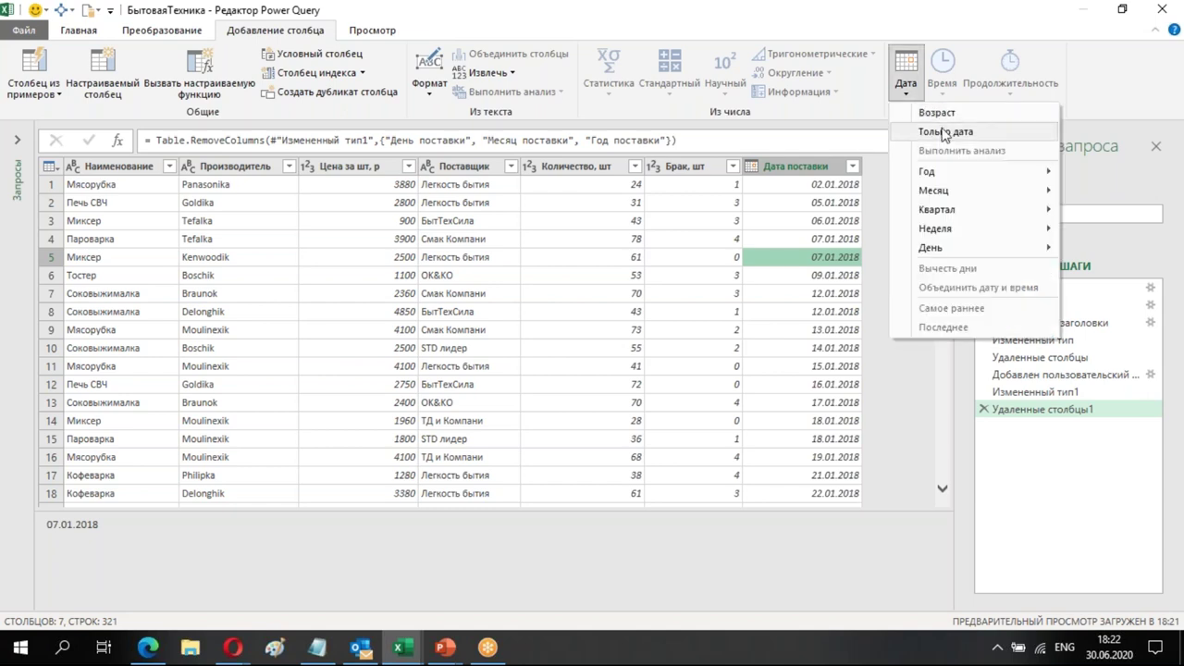
mouse_move(952, 177)
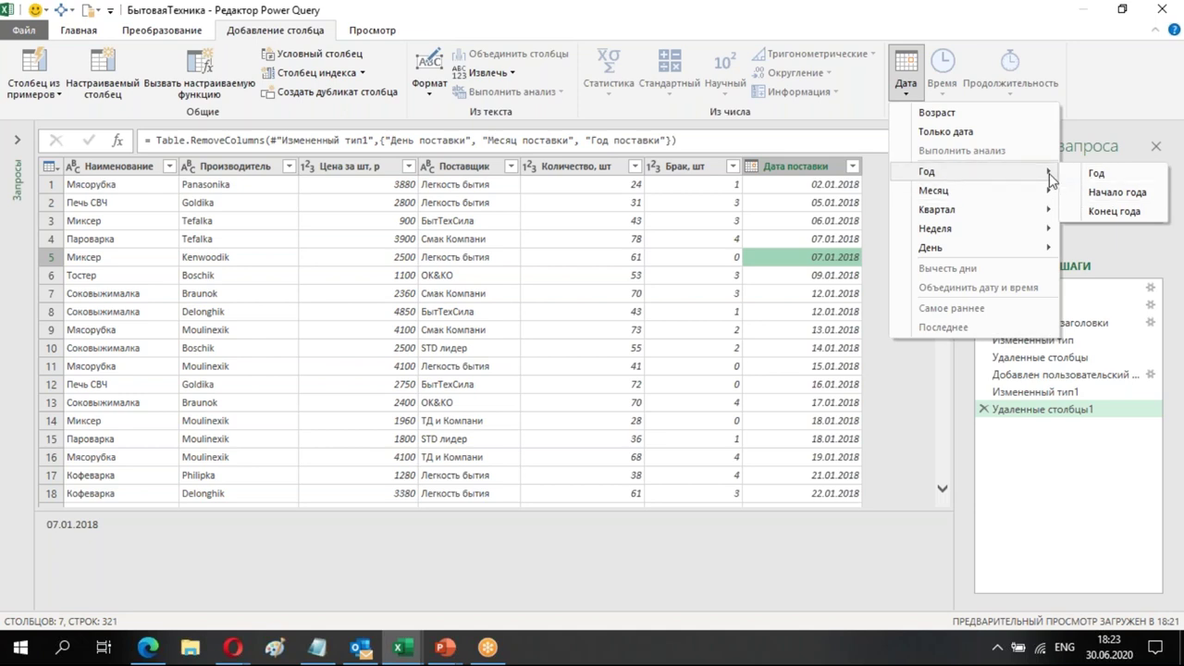
mouse_move(967, 197)
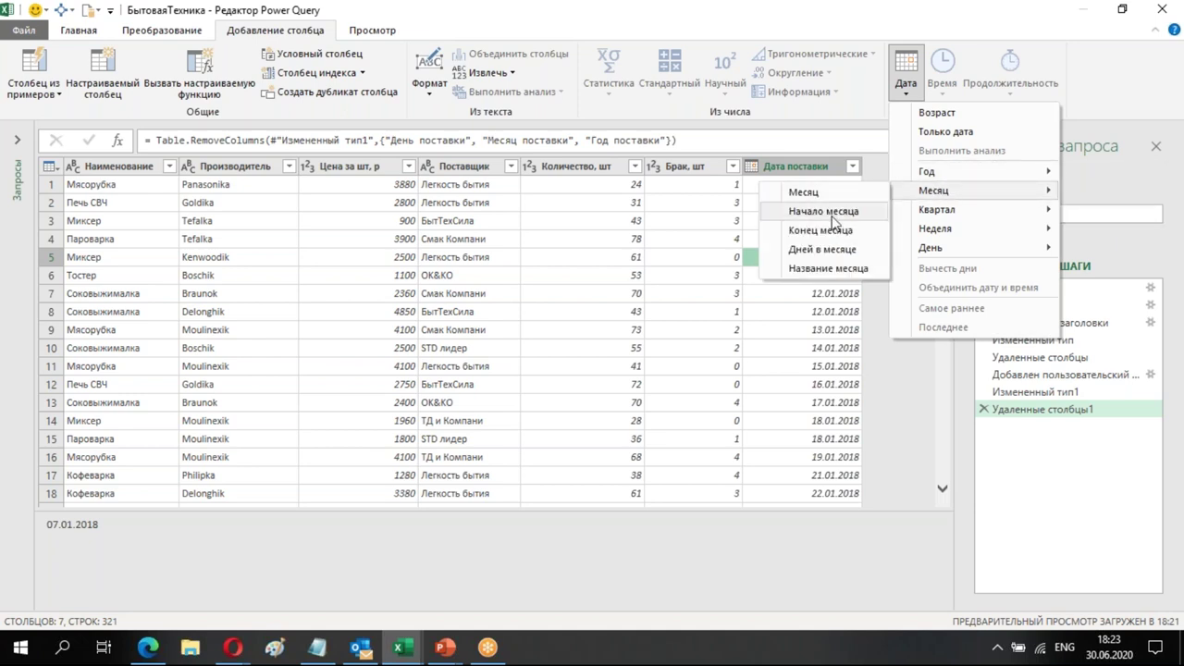
click(831, 270)
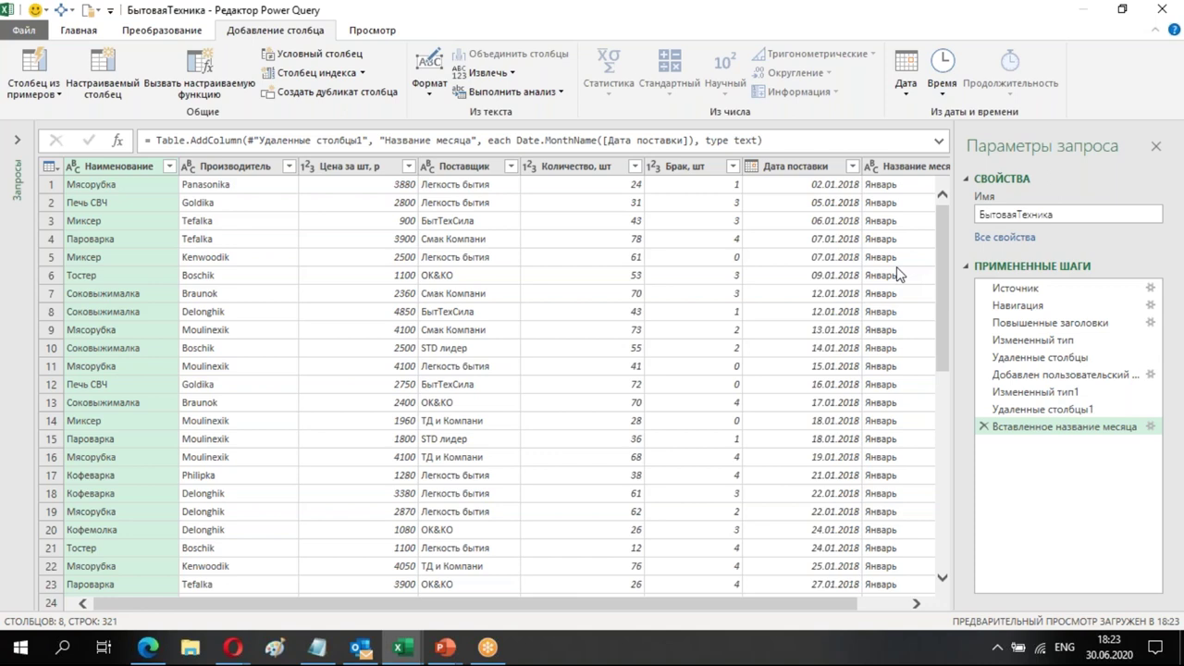
click(914, 605)
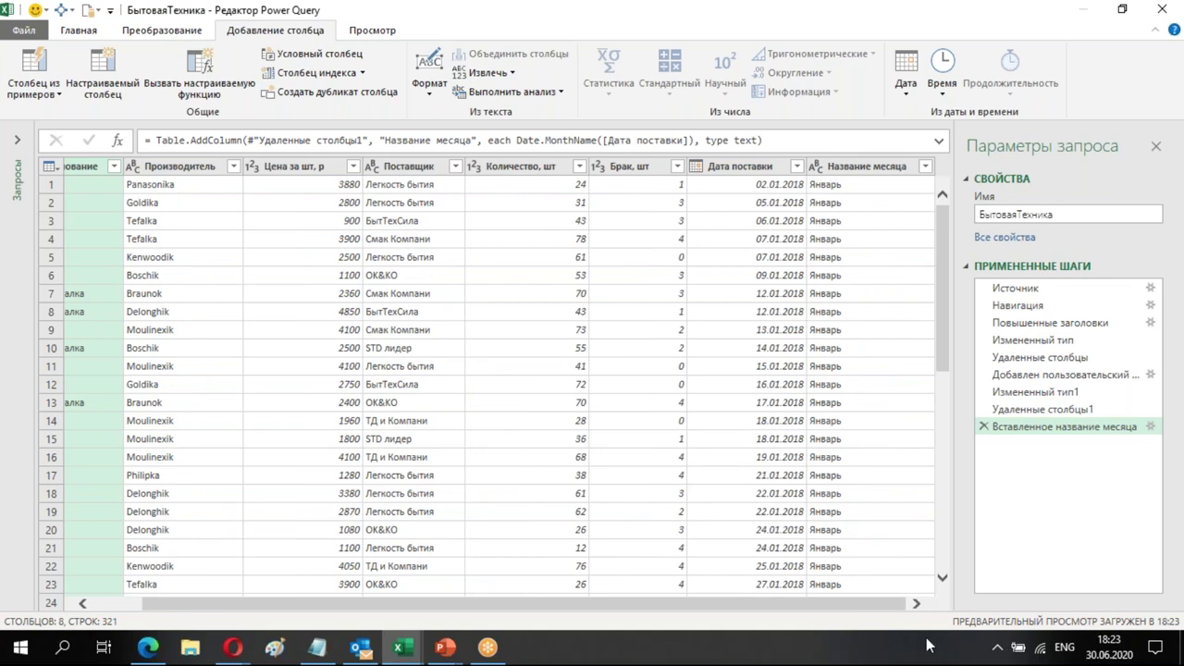
Add a week-of-year column (Неделя года) calculated from the Дата поставки column
click(770, 167)
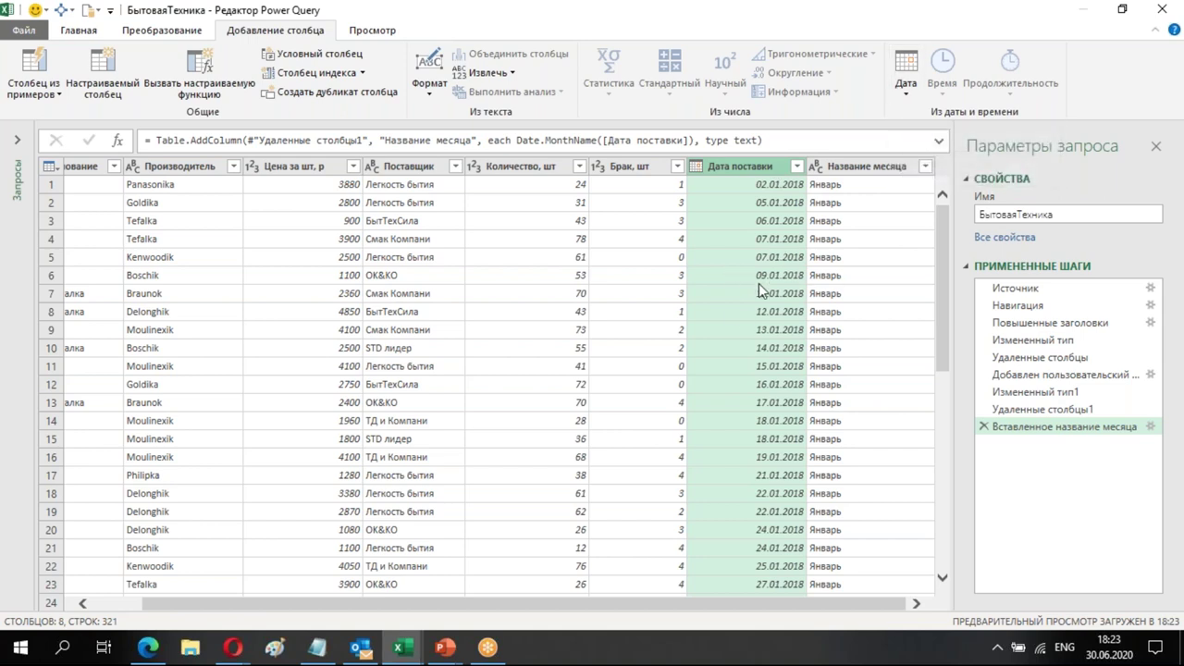
click(909, 85)
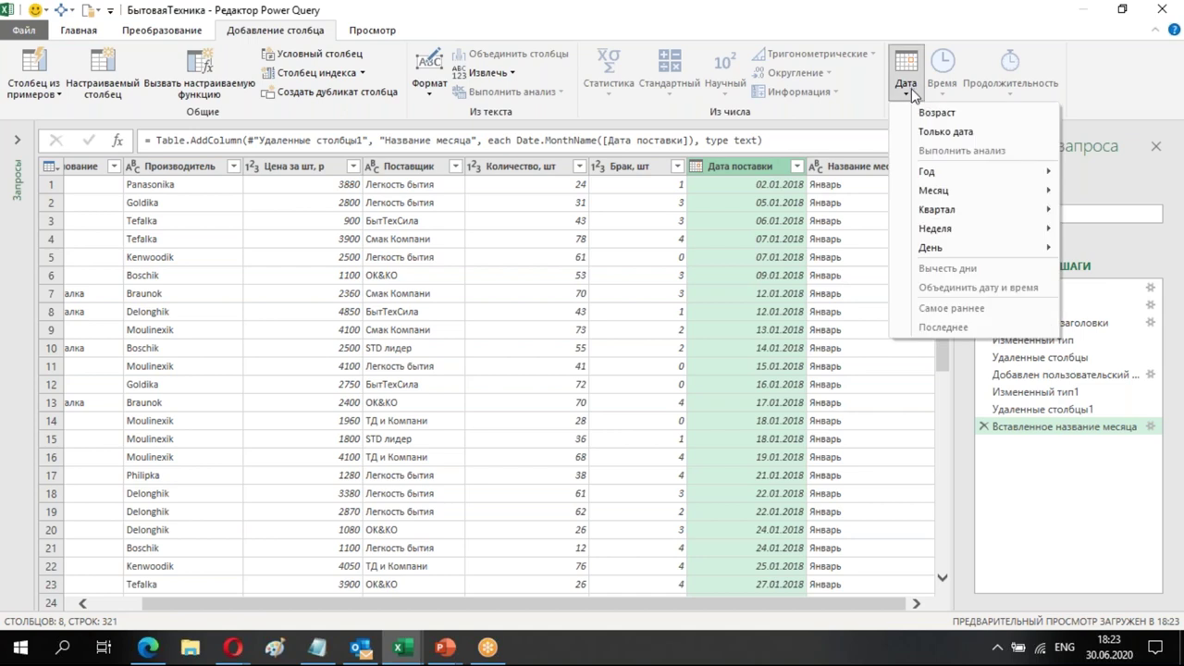
mouse_move(963, 215)
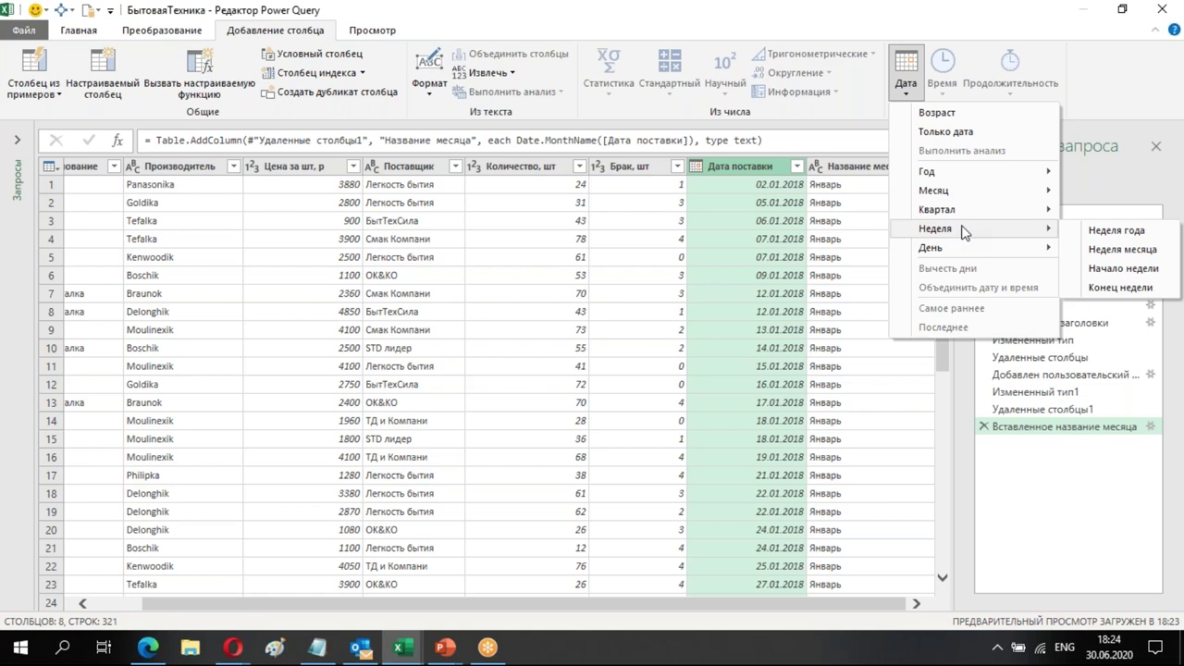
click(1110, 233)
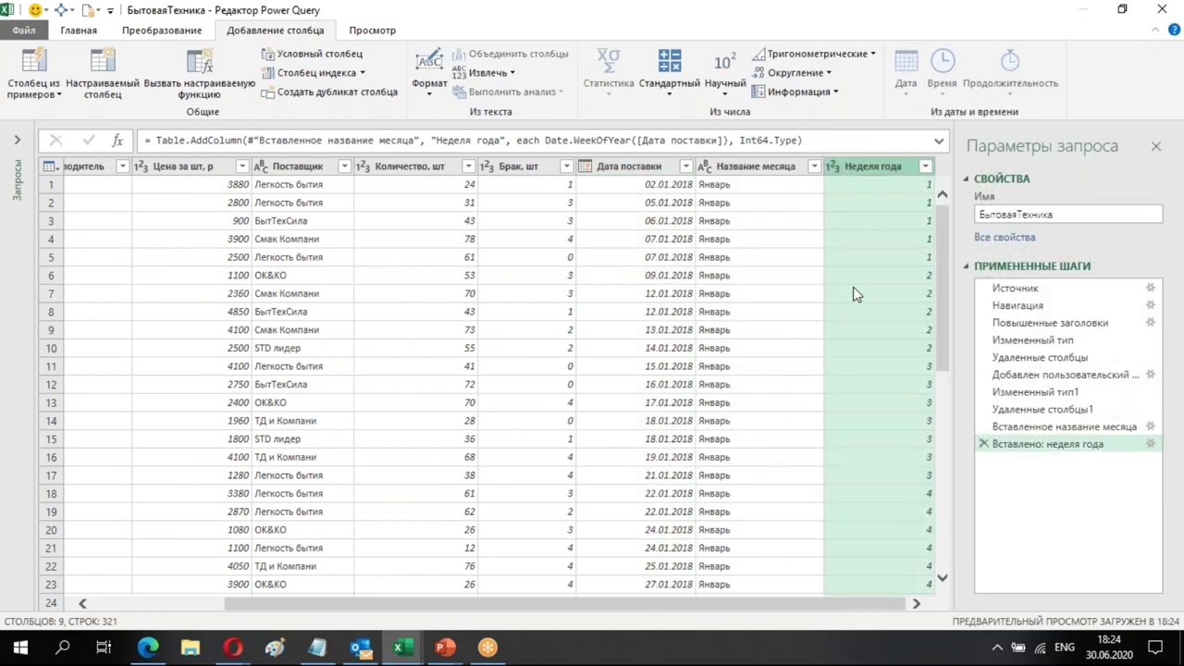
Add a week-of-month column (Неделя месяца) from Дата поставки and review its distinct values without filtering
click(645, 172)
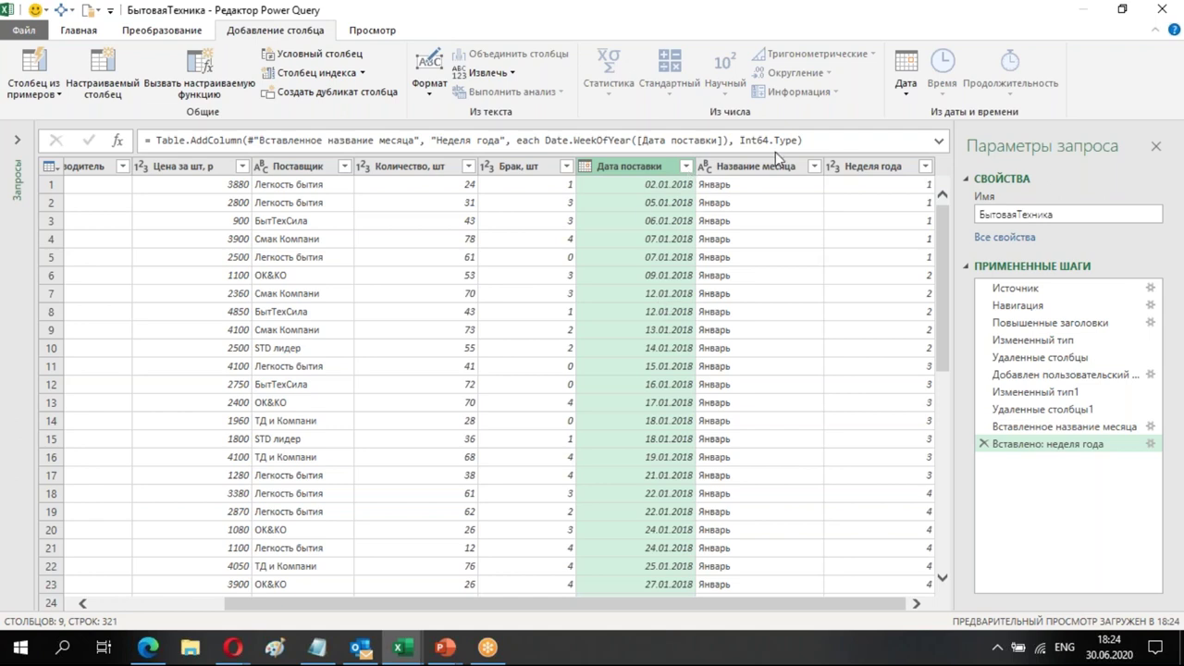
click(906, 88)
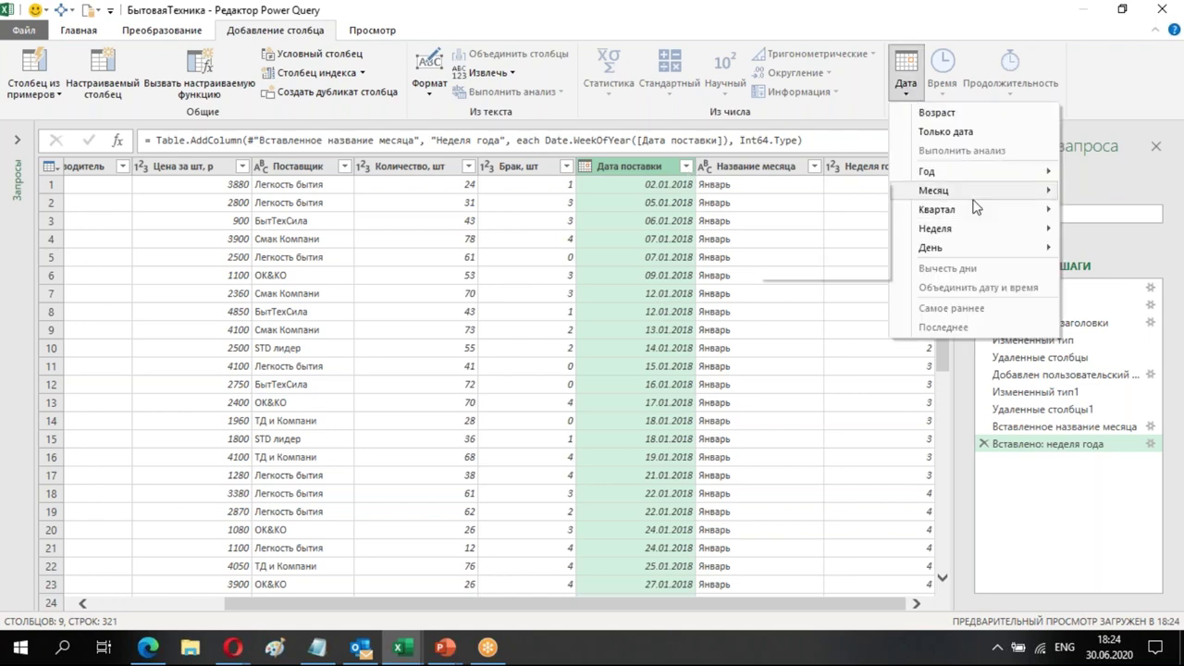
mouse_move(979, 215)
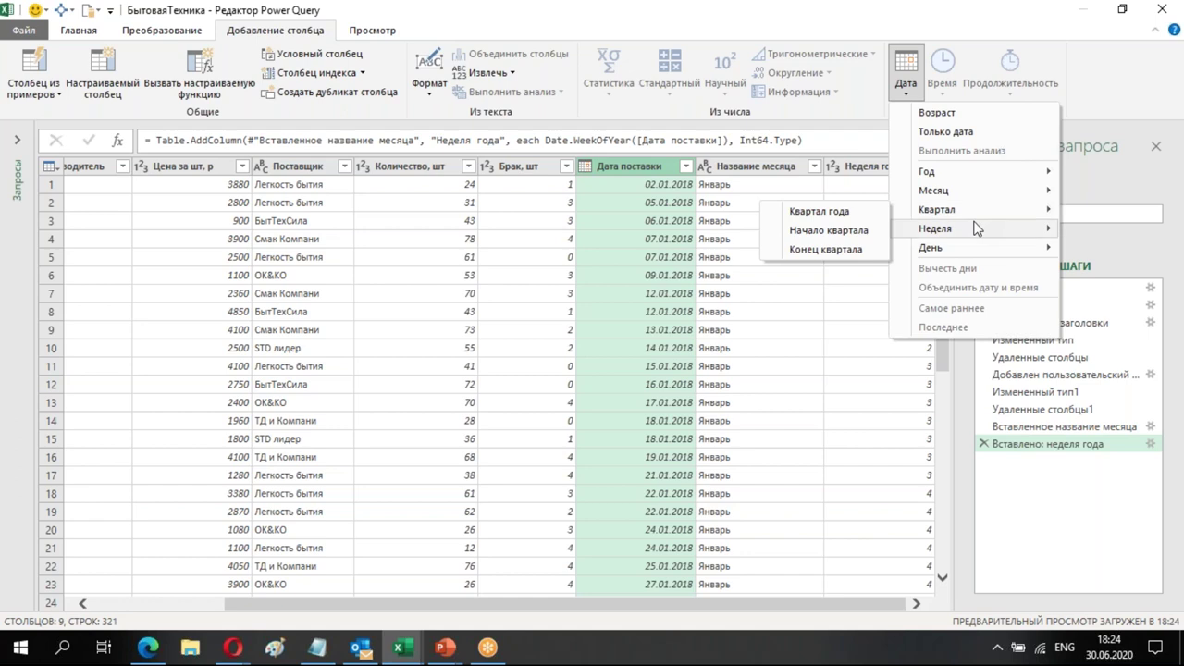
mouse_move(1031, 230)
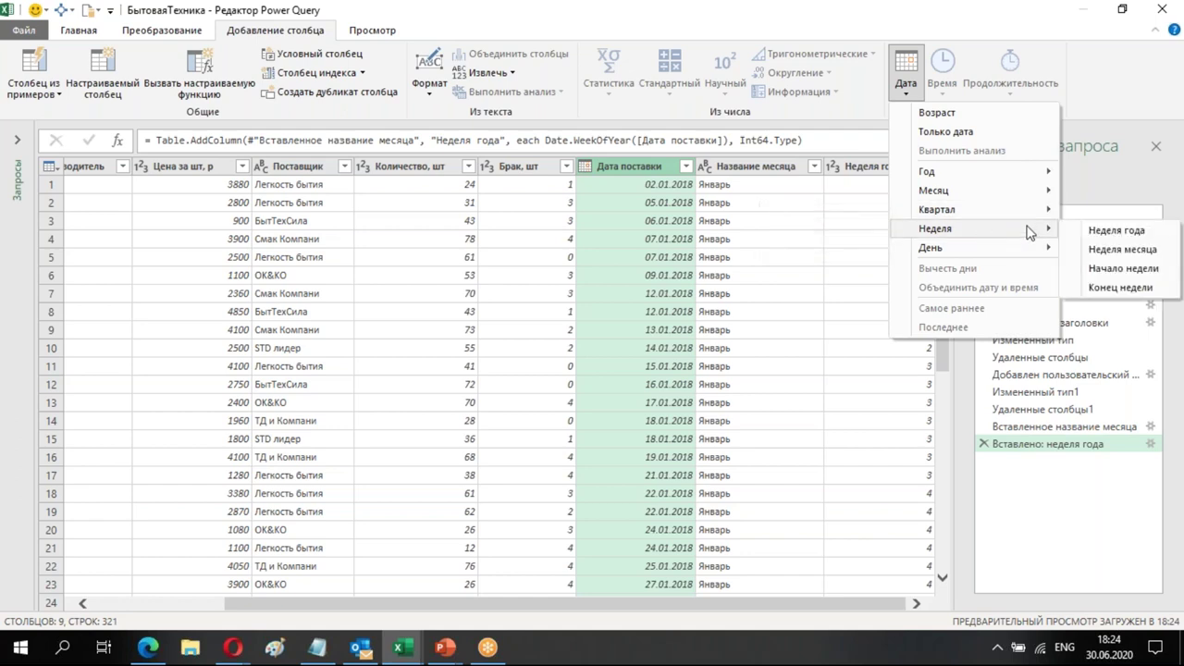
click(1097, 251)
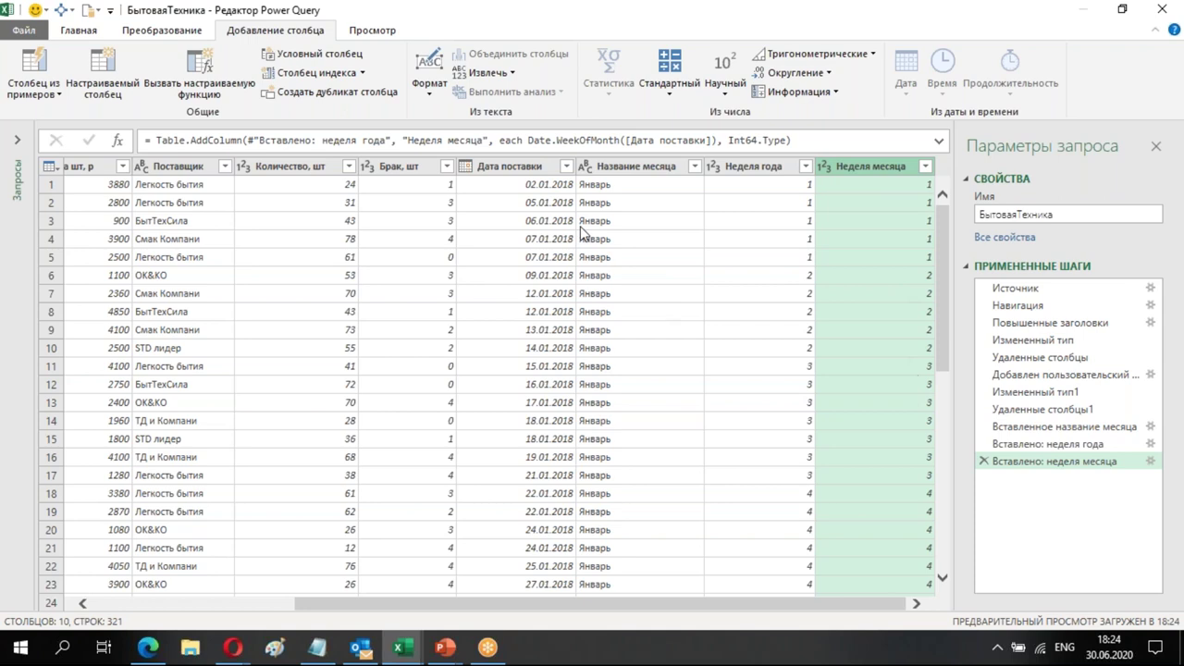
scroll(893, 408, down, 5)
scroll(879, 410, down, 20)
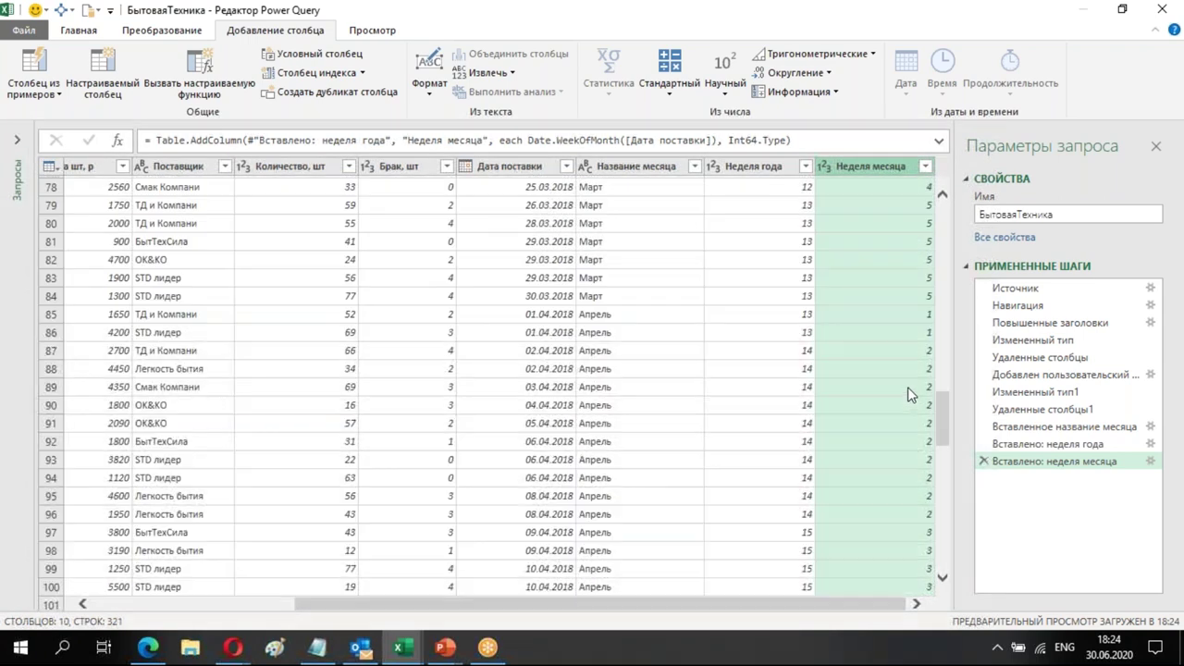
click(925, 166)
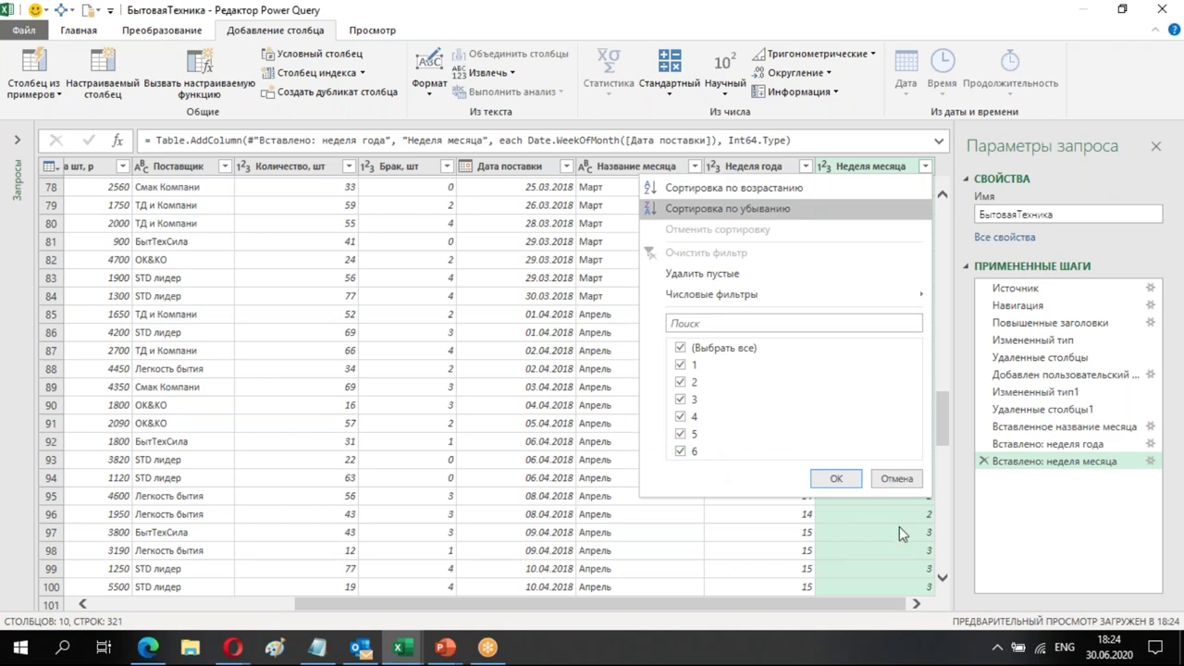
click(900, 483)
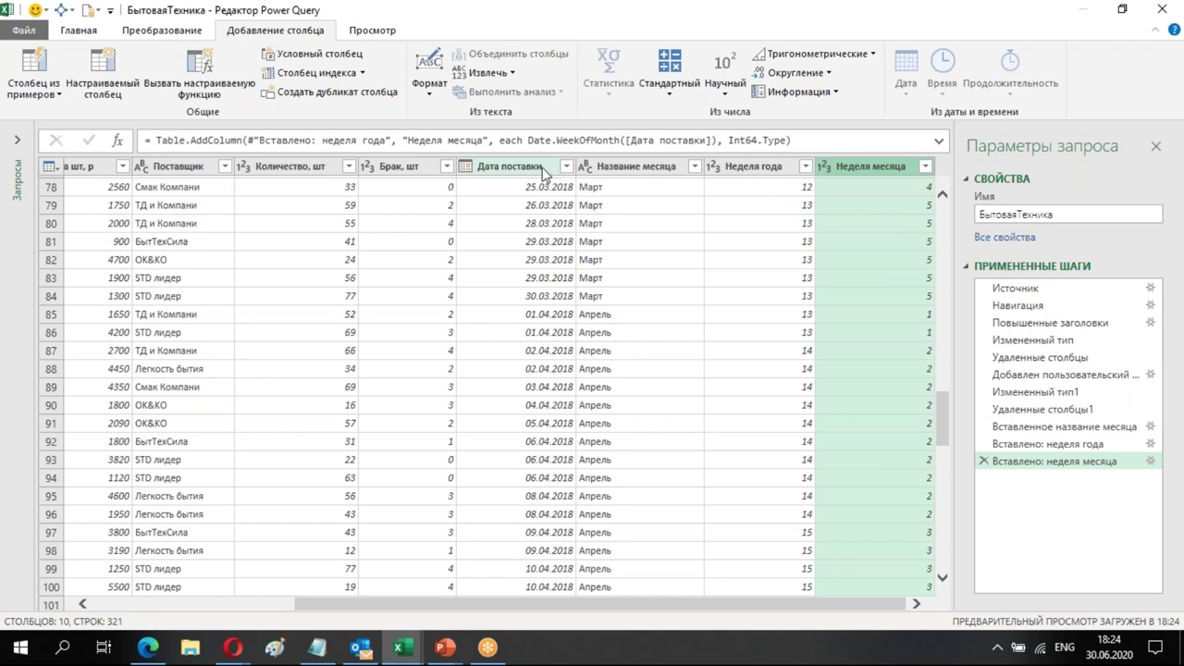
Add a column with the weekday name (Название дня) extracted from the Дата поставки dates
click(544, 169)
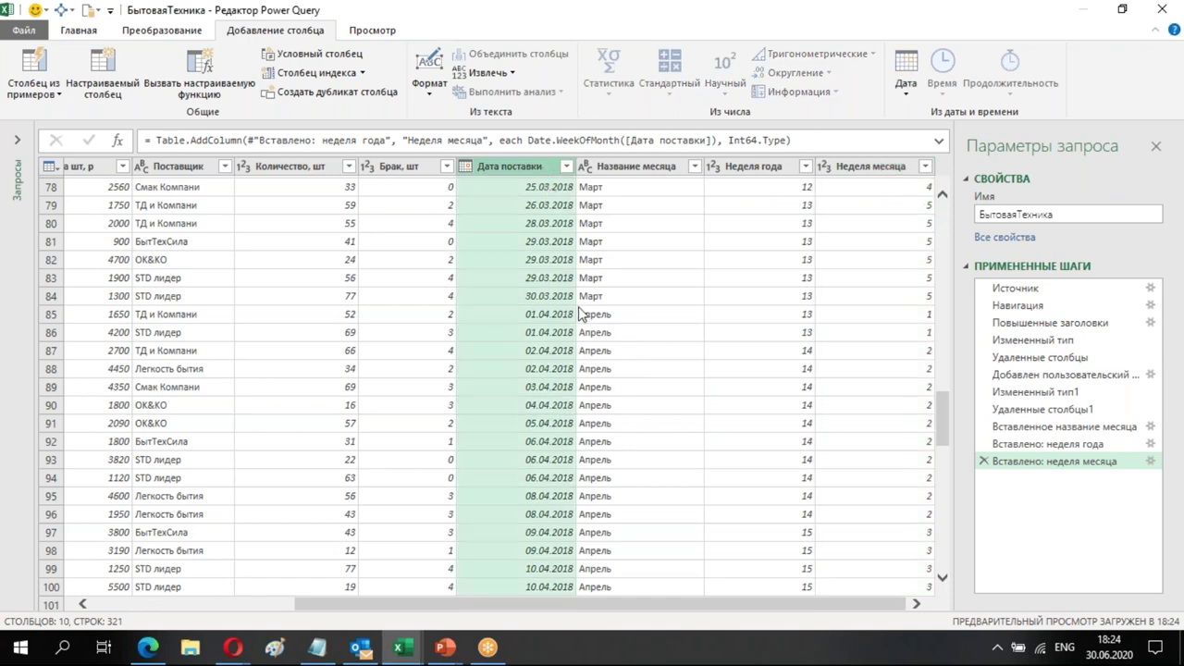
click(906, 104)
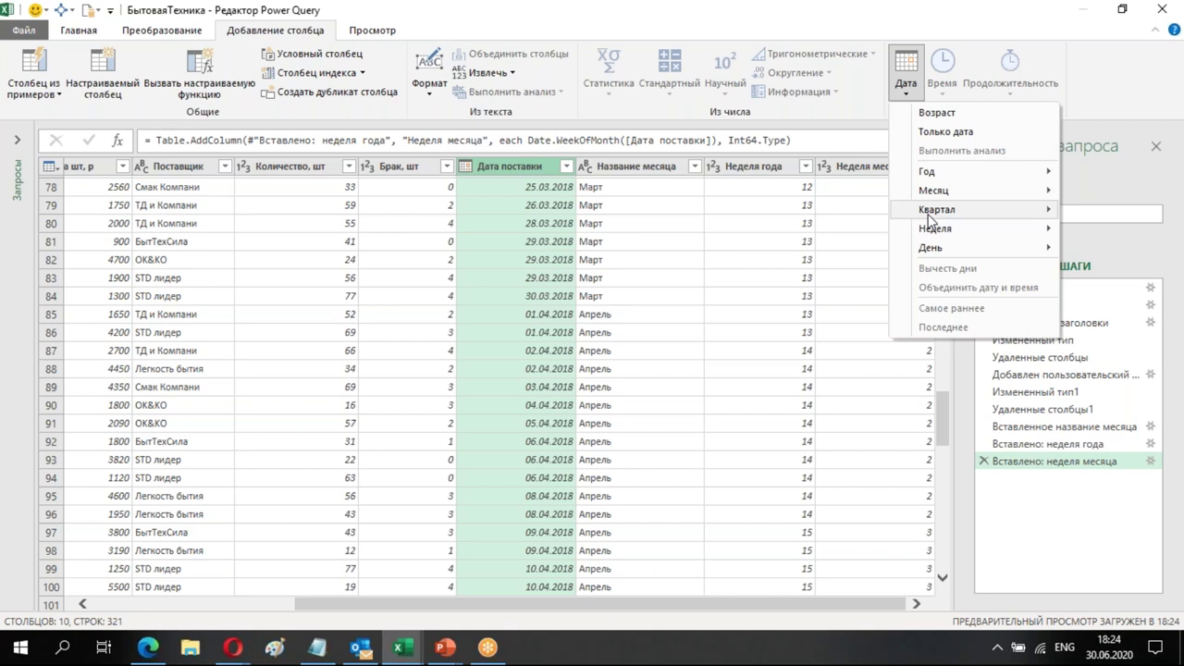
mouse_move(948, 252)
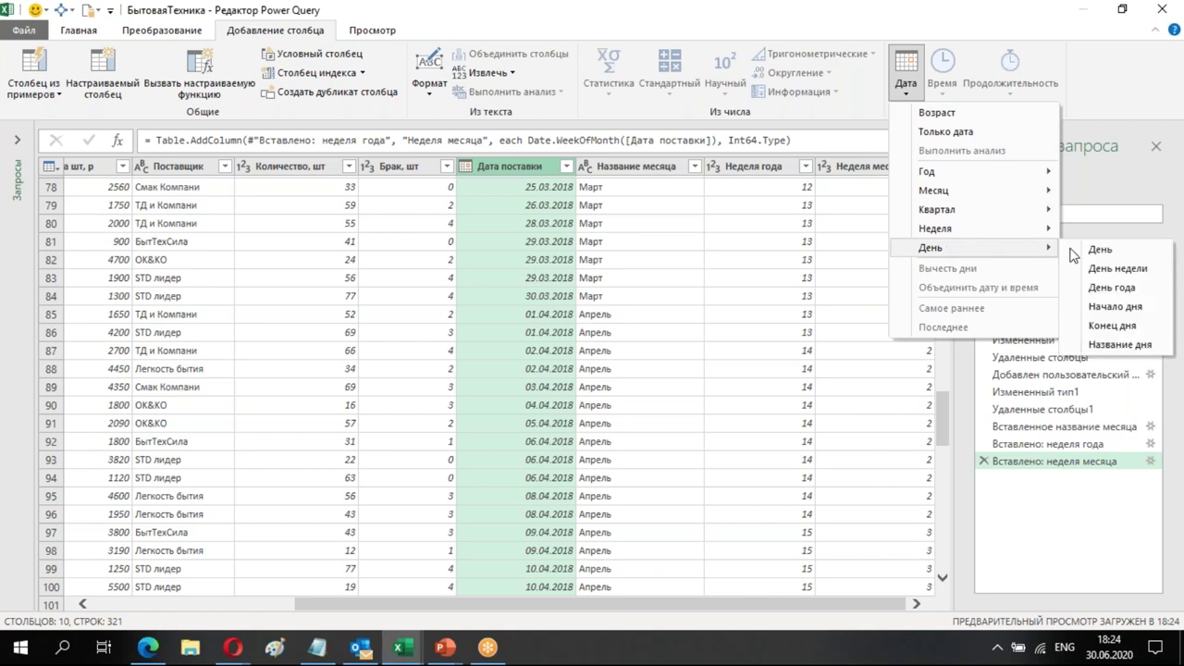
click(1119, 345)
drag(807, 607, 880, 609)
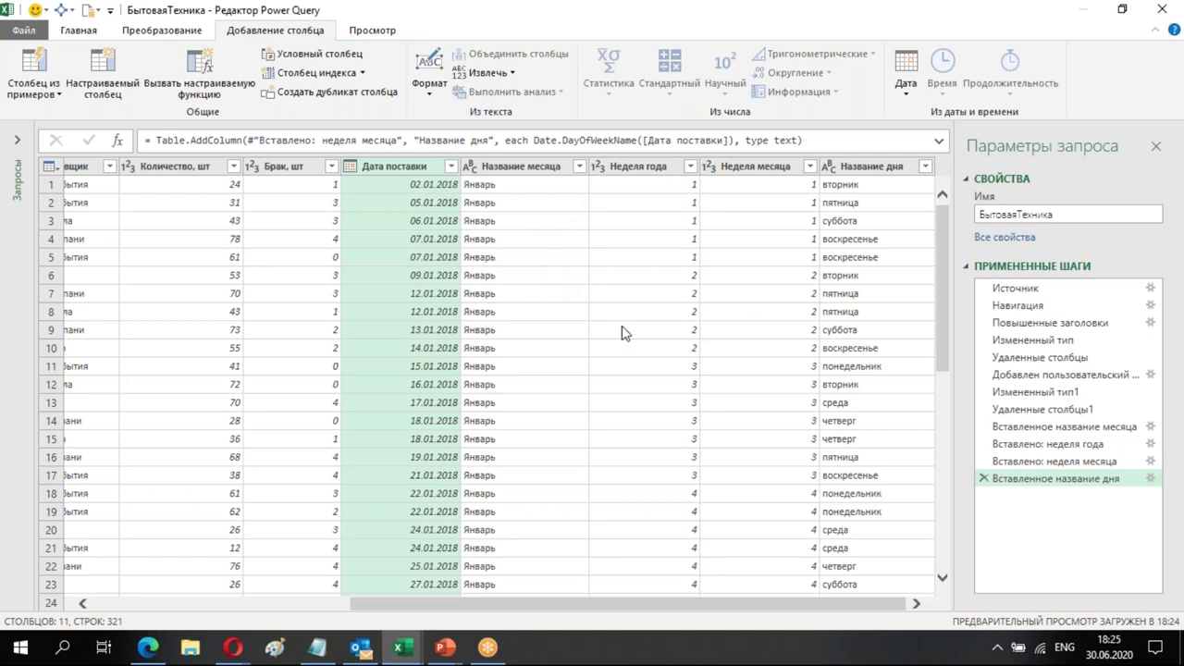
Copy the Date.MonthName function name from the Вставленное название месяца step's formula and return to the Вставленное название дня step
click(1085, 430)
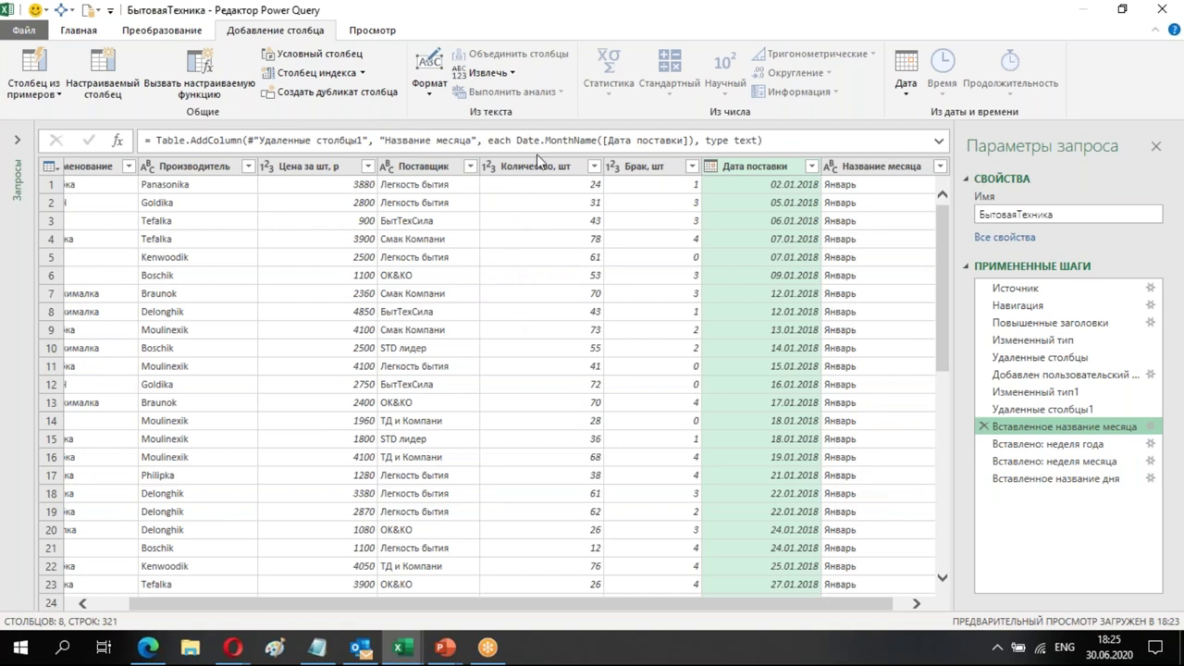
drag(516, 140, 597, 140)
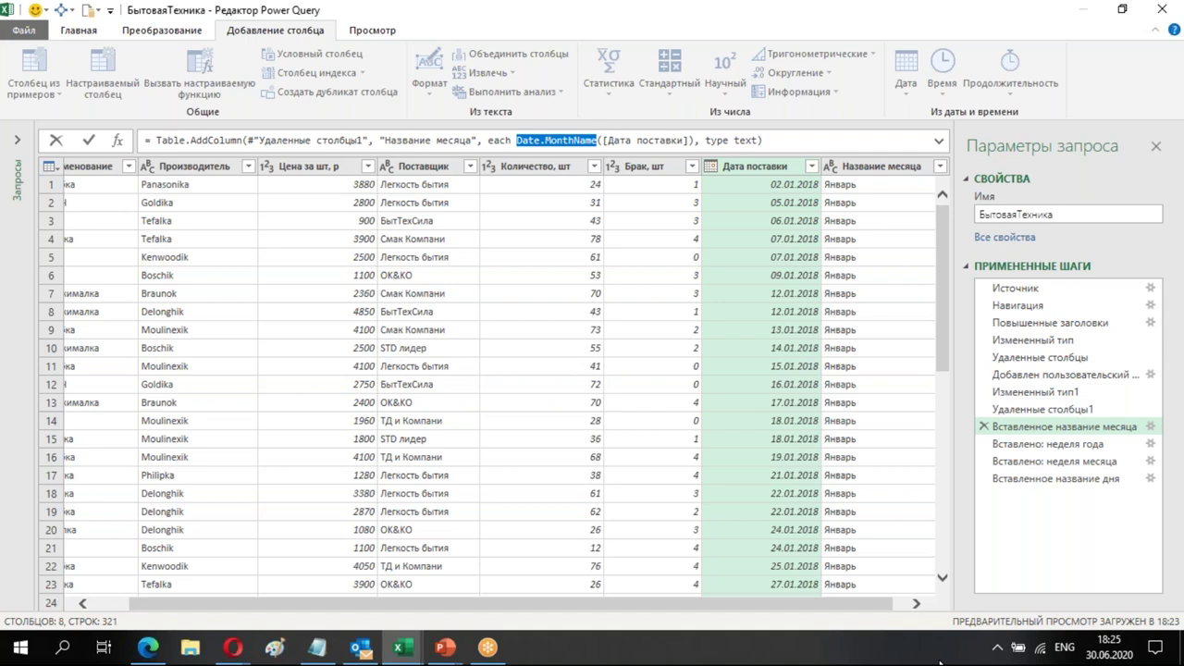
click(1064, 483)
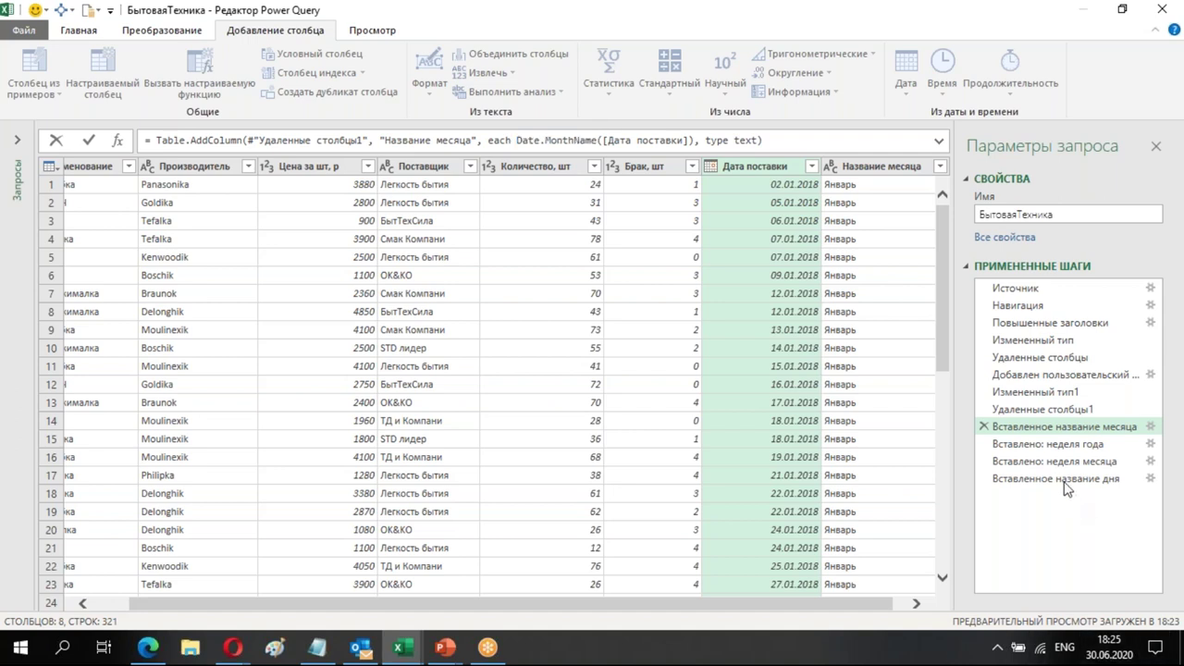
click(1064, 479)
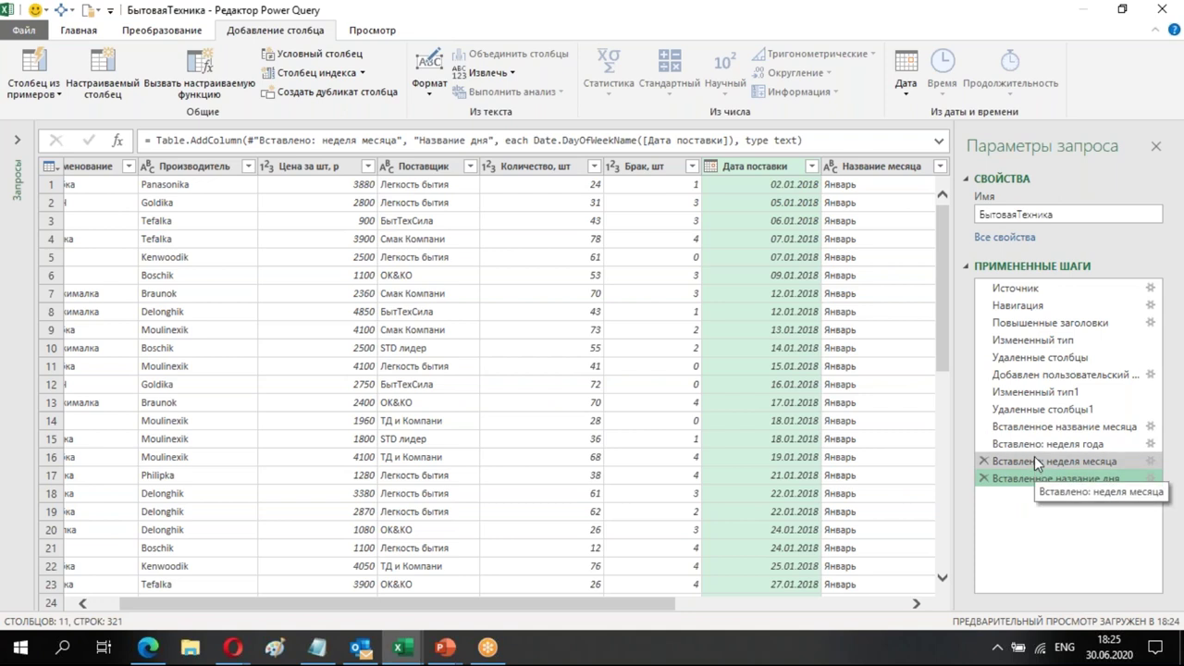
click(1051, 428)
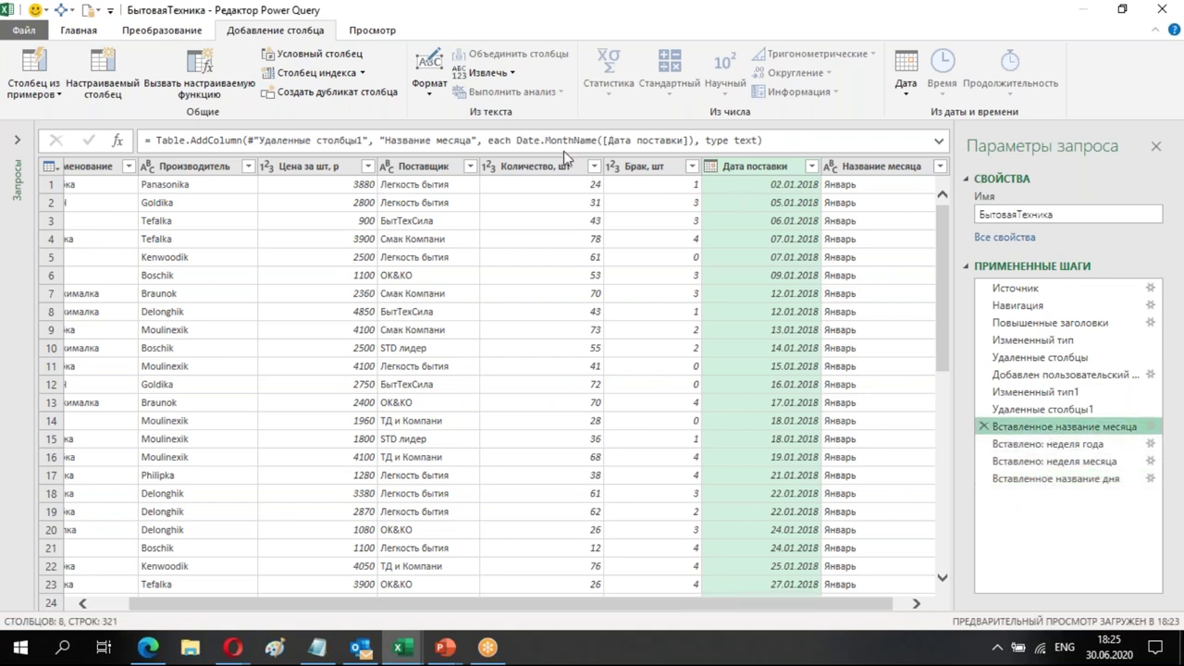
drag(517, 140, 597, 141)
key(ctrl+c)
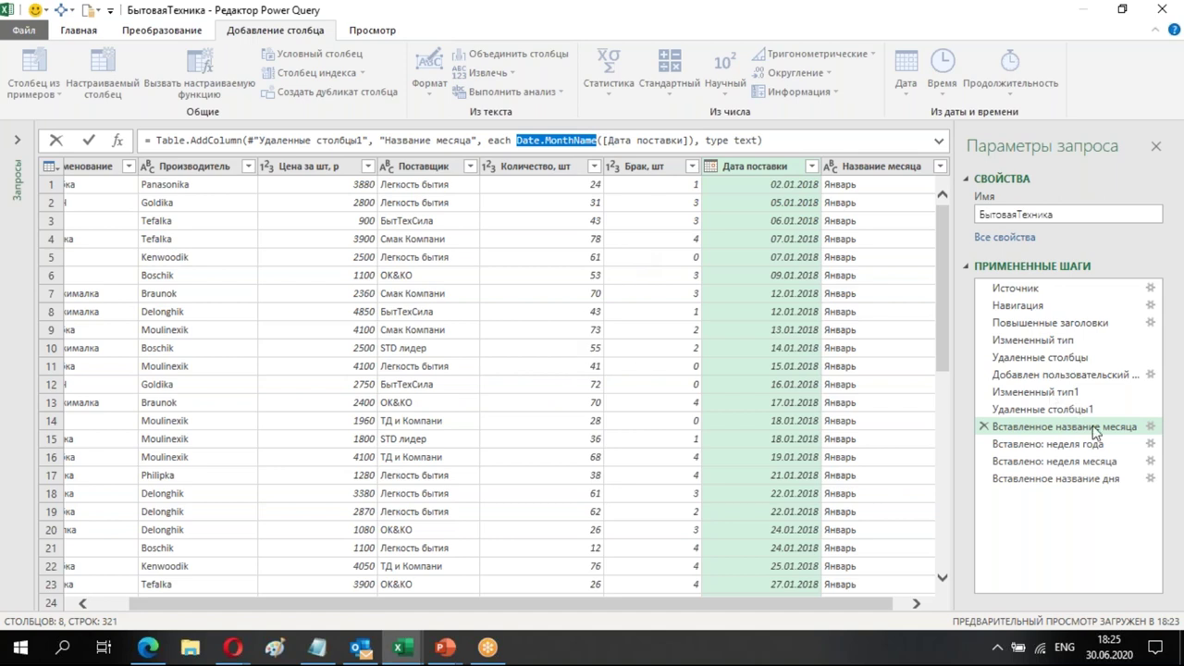
click(1021, 579)
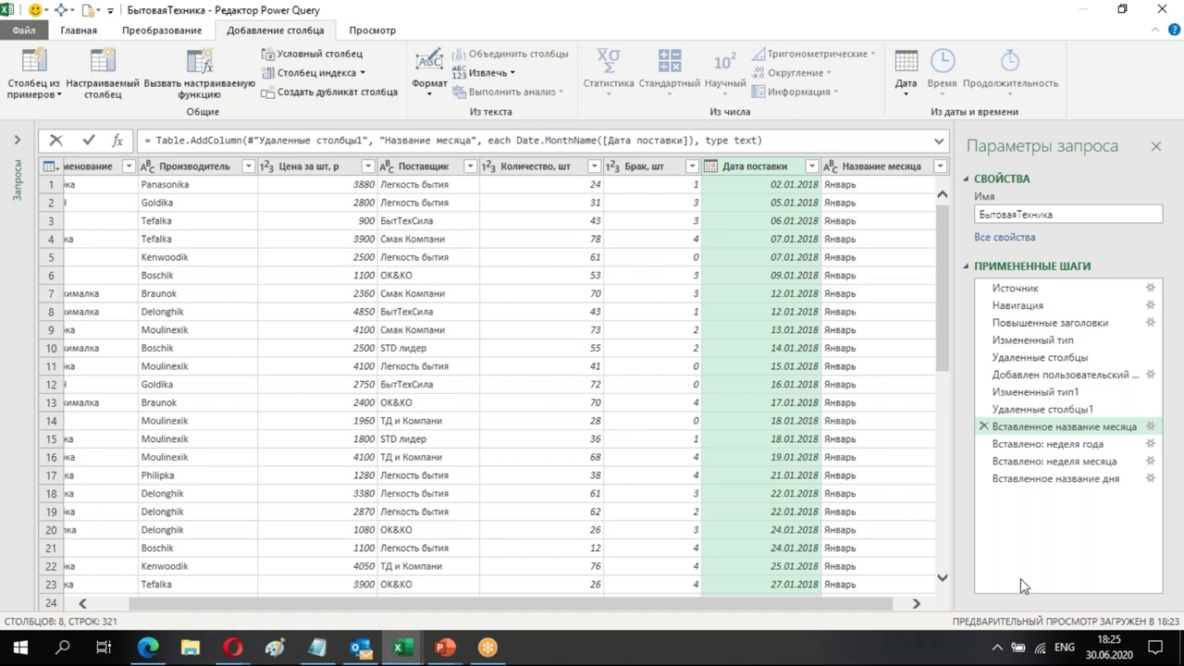
click(1053, 479)
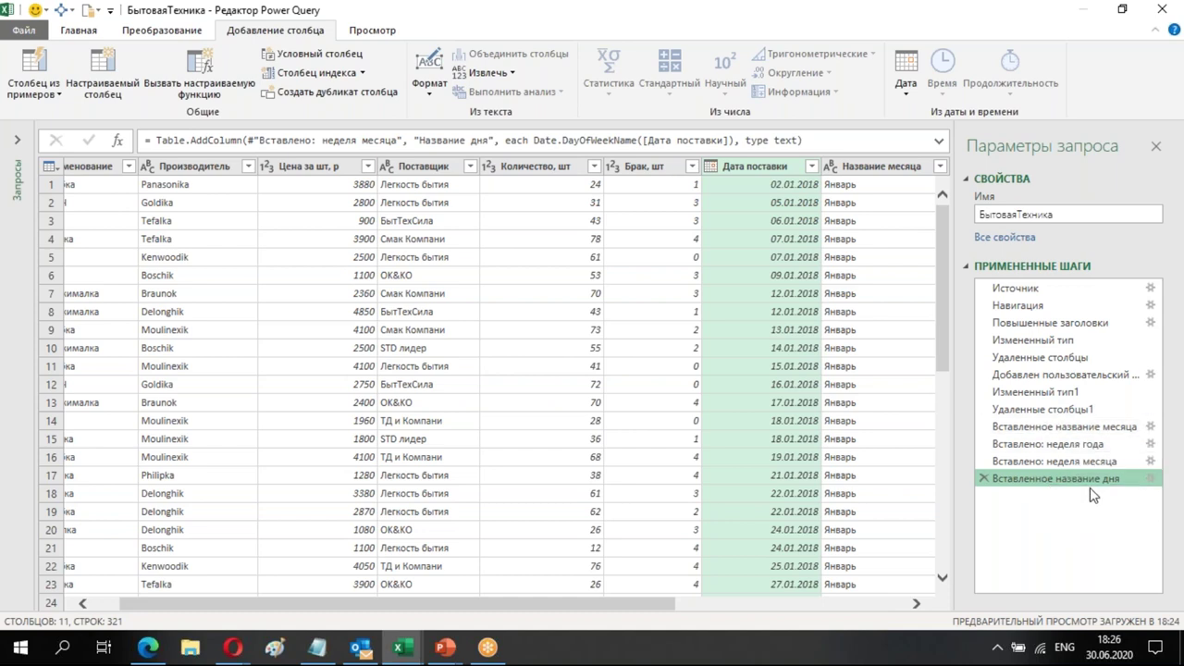
Insert a custom column after the Вставленное название месяца step and start its formula as Date.MonthName([Дата поставки],
click(1095, 428)
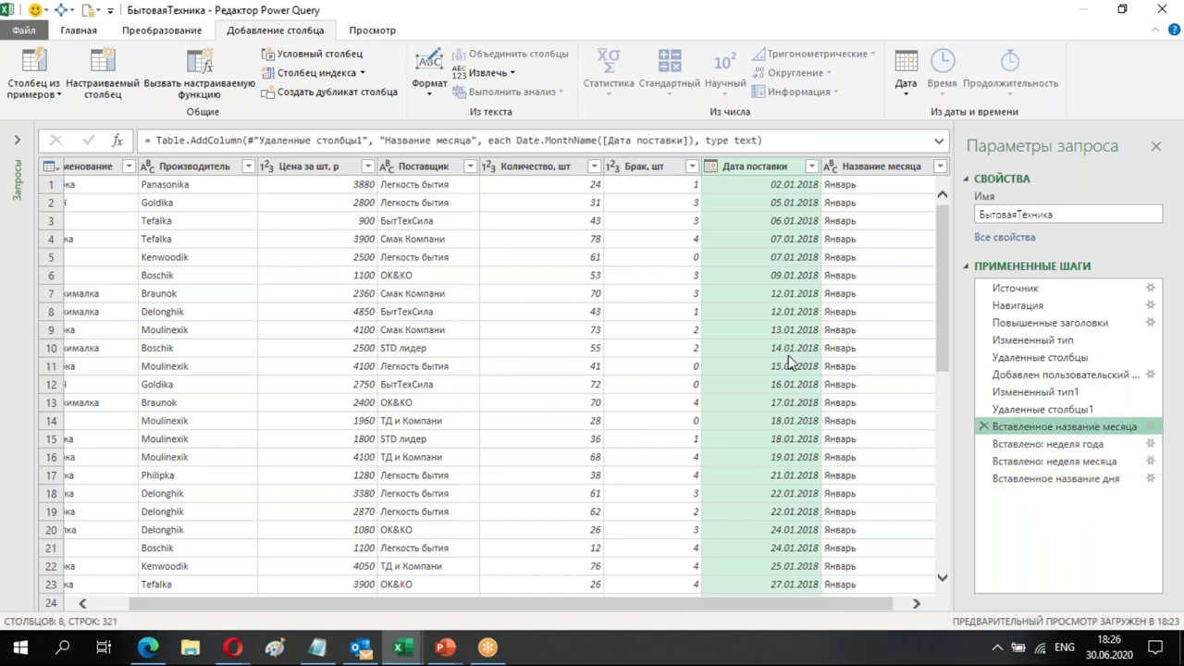
click(131, 81)
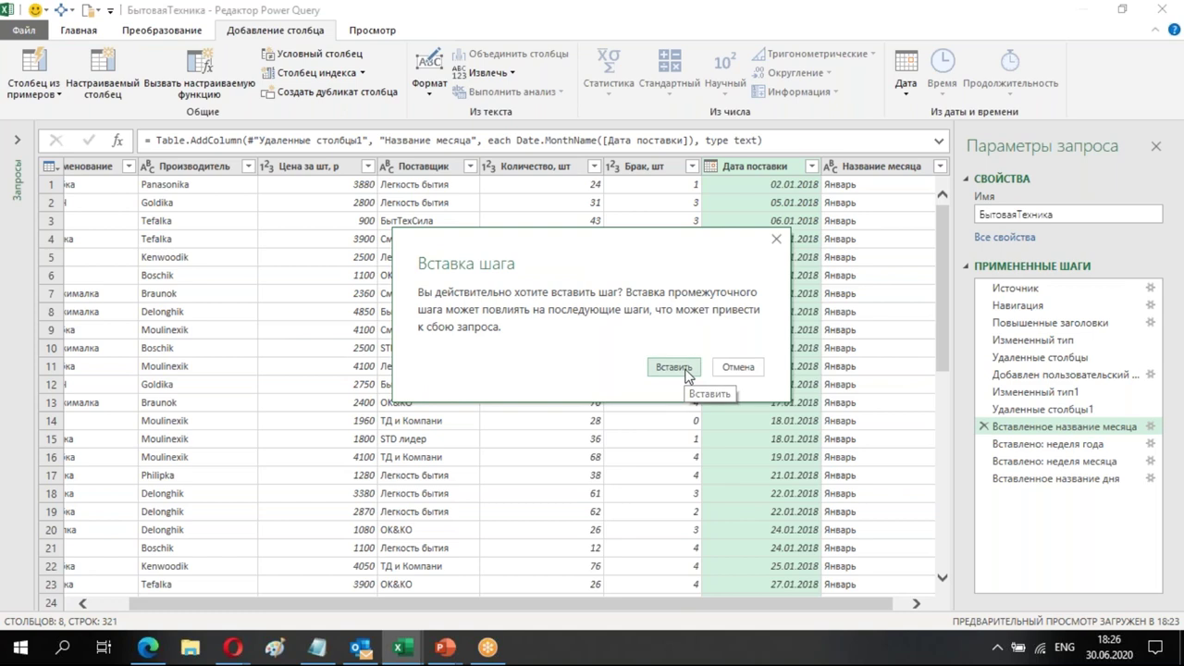
click(684, 371)
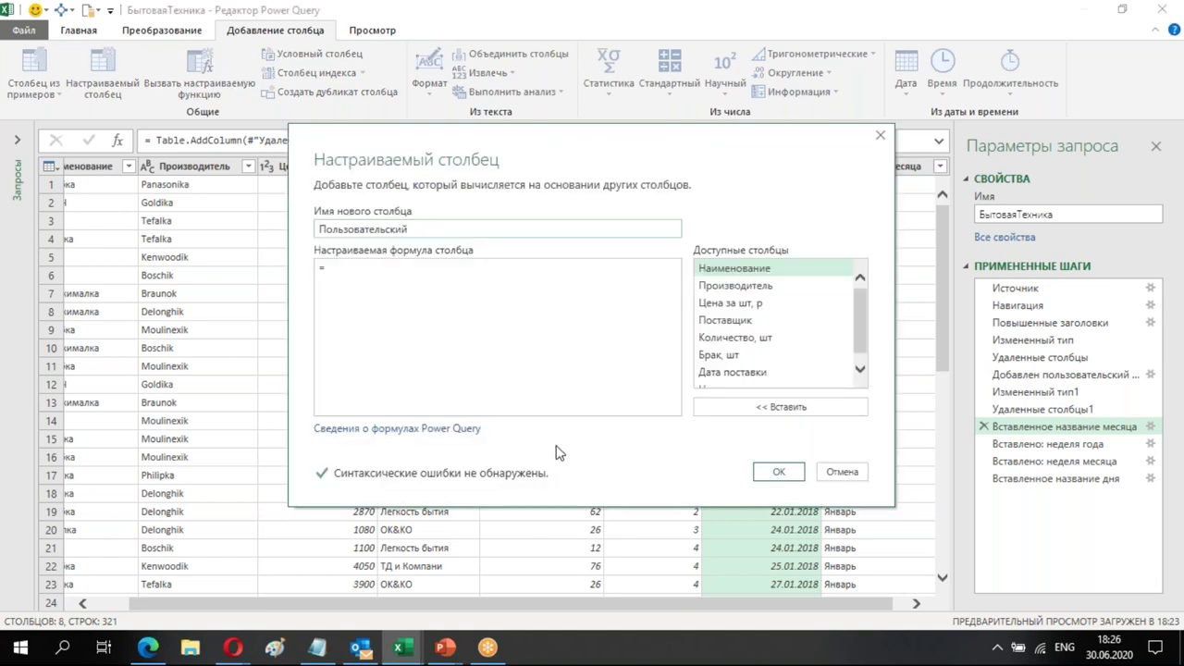
click(403, 288)
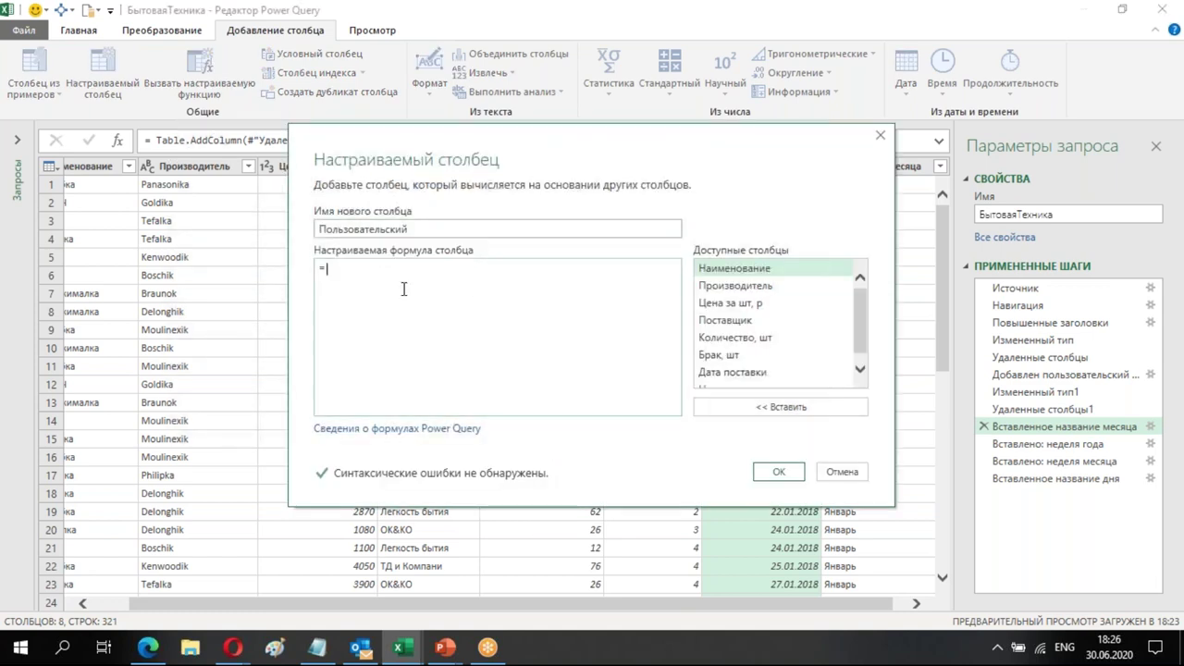
key(ctrl+v)
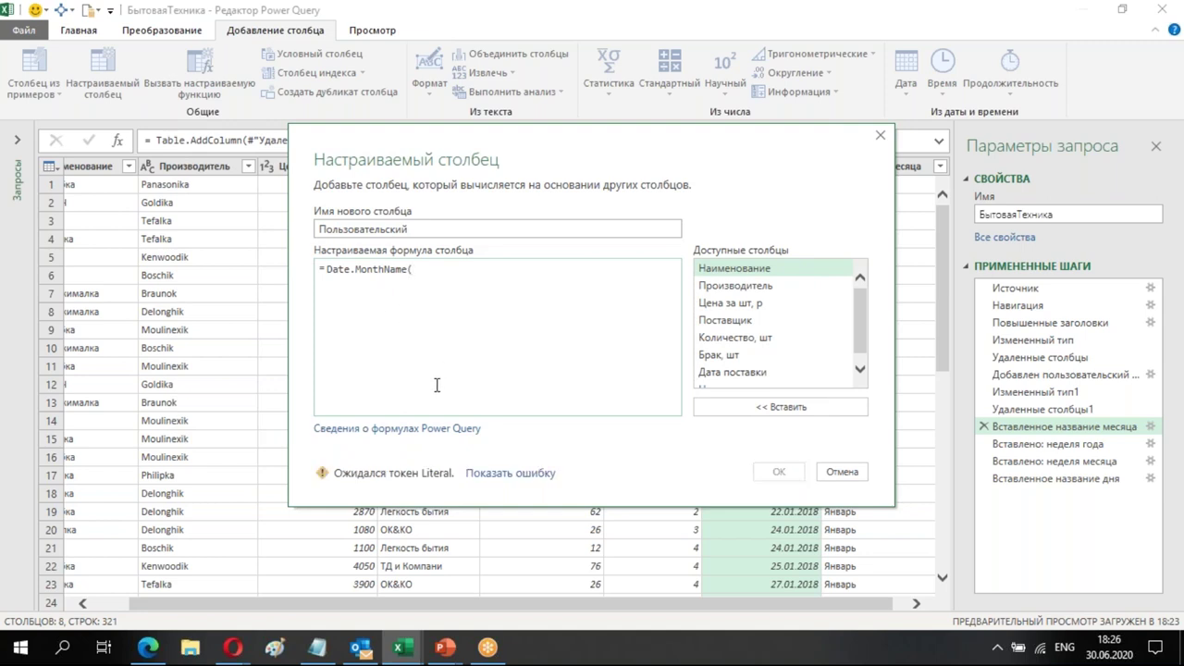
double_click(733, 375)
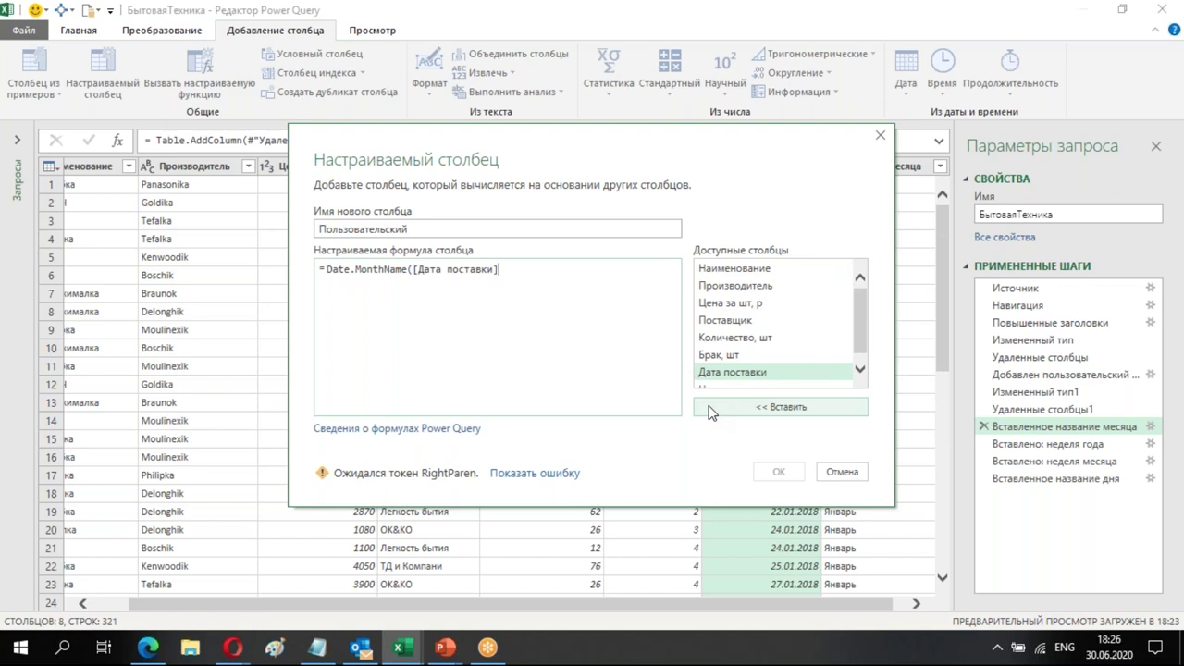
text(,)
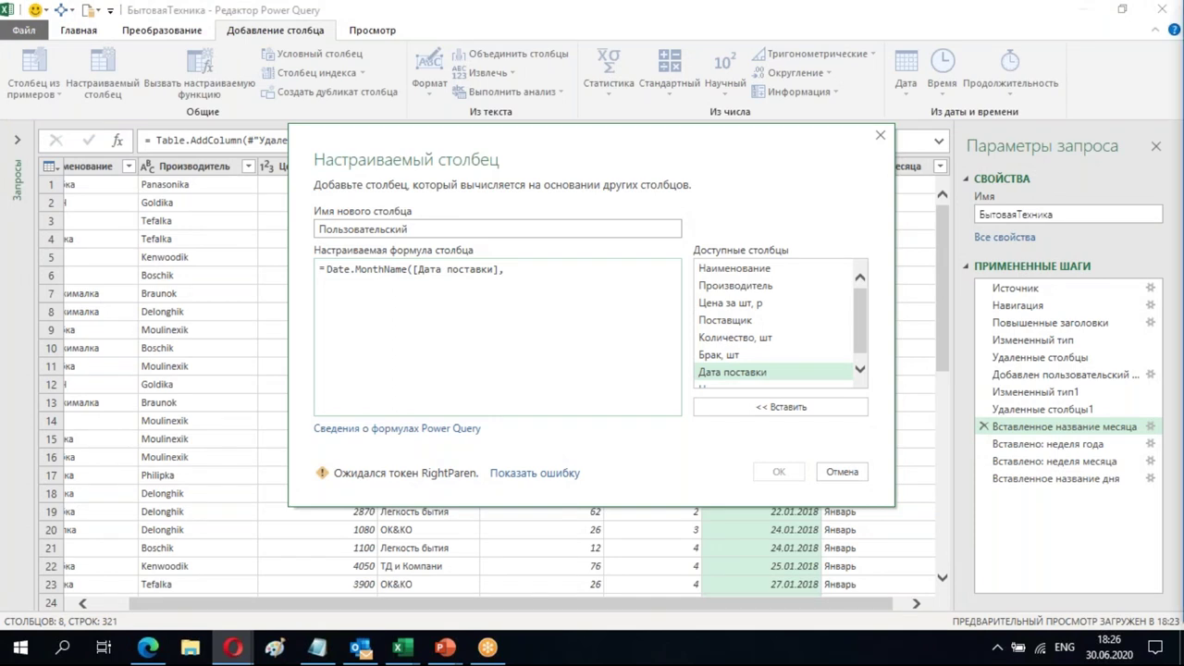
Switch to Opera and examine the page address, supported versions and Language tag column on the MS-LCID Appendix A: Product Behavior page
click(233, 647)
drag(428, 210, 344, 2)
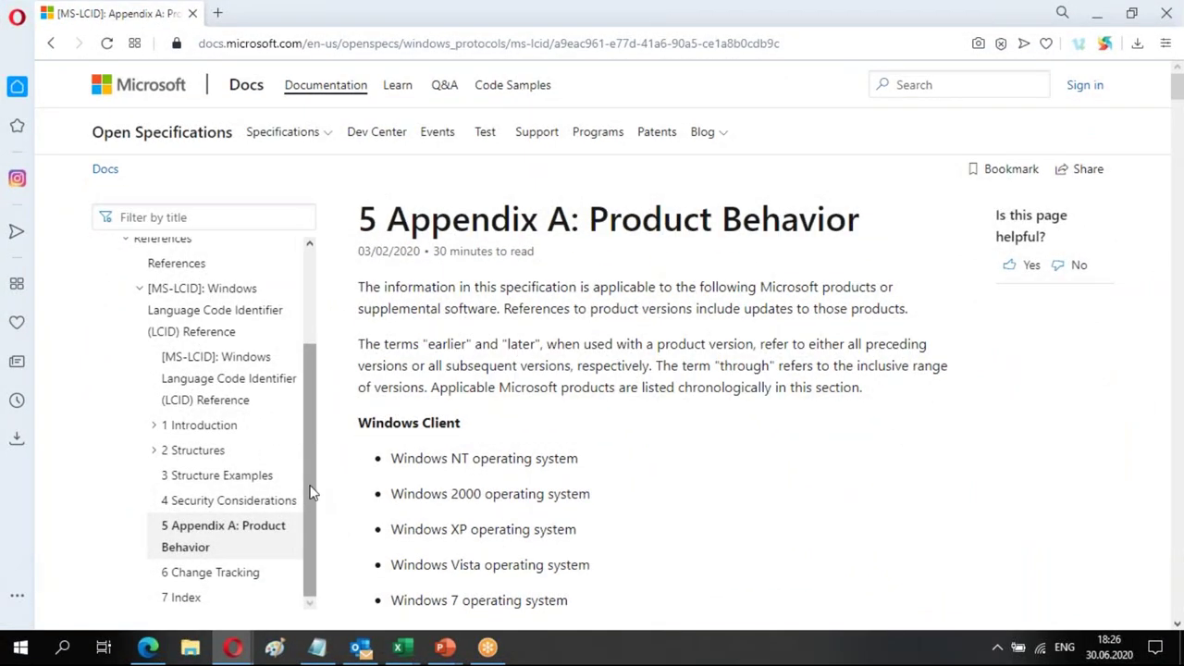
click(812, 46)
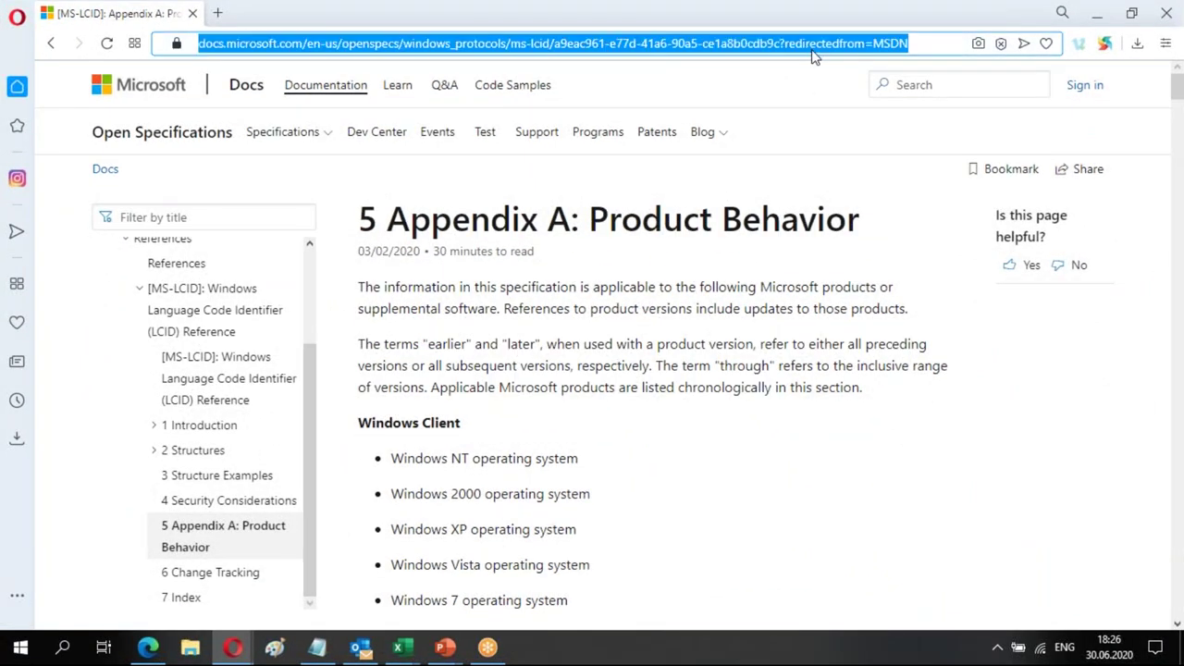
click(1011, 368)
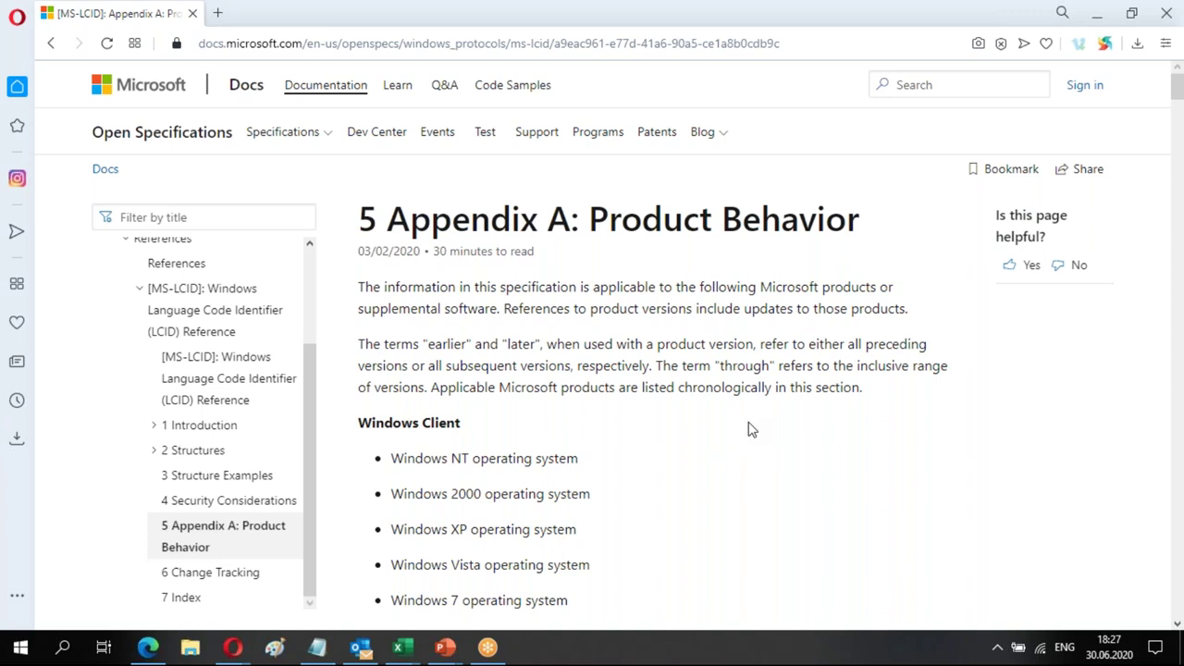
scroll(749, 429, down, 10)
scroll(749, 429, down, 10)
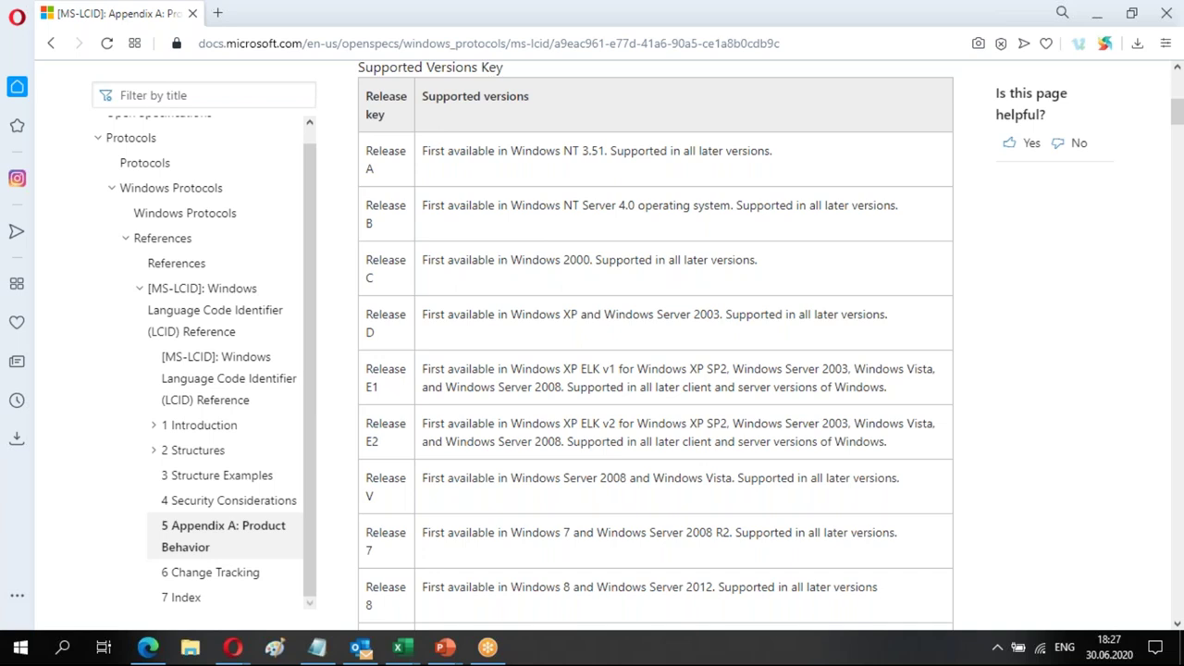
scroll(656, 346, down, 3)
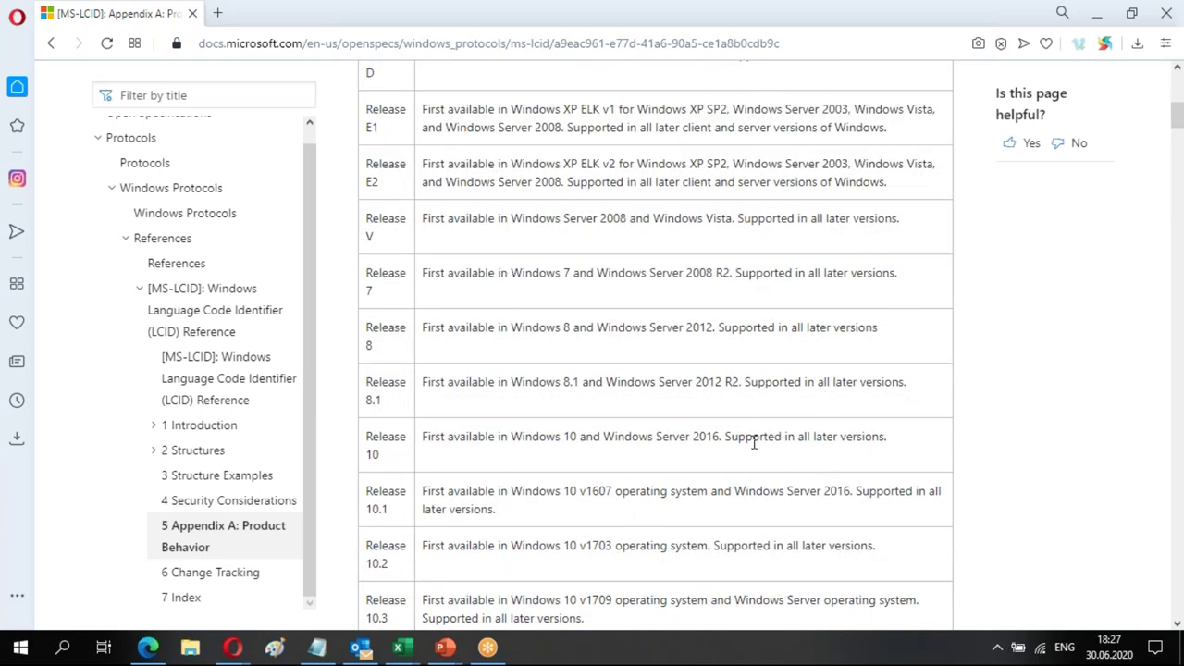
scroll(741, 435, down, 6)
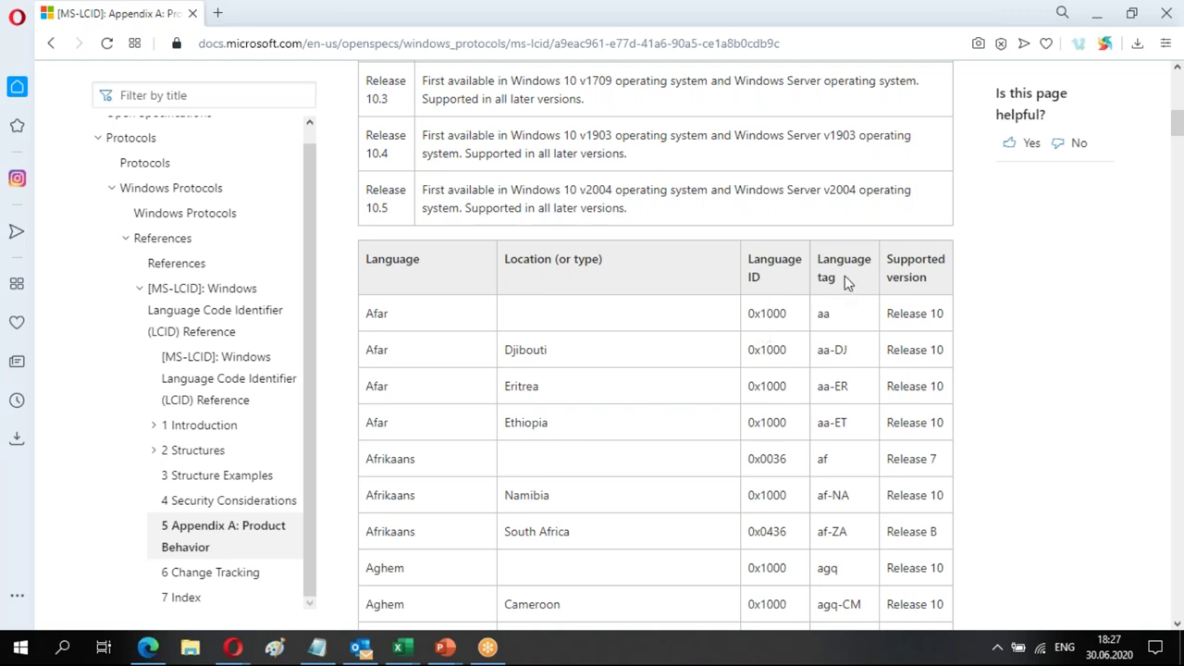
drag(842, 280, 821, 261)
drag(819, 262, 820, 264)
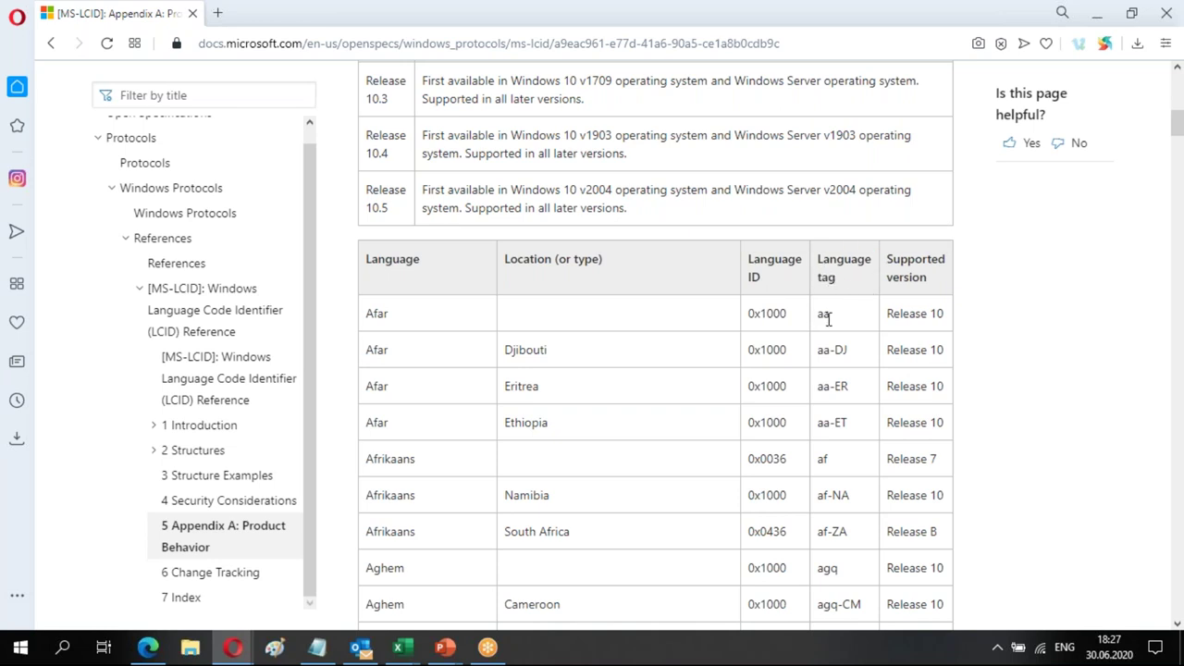
scroll(828, 369, down, 2)
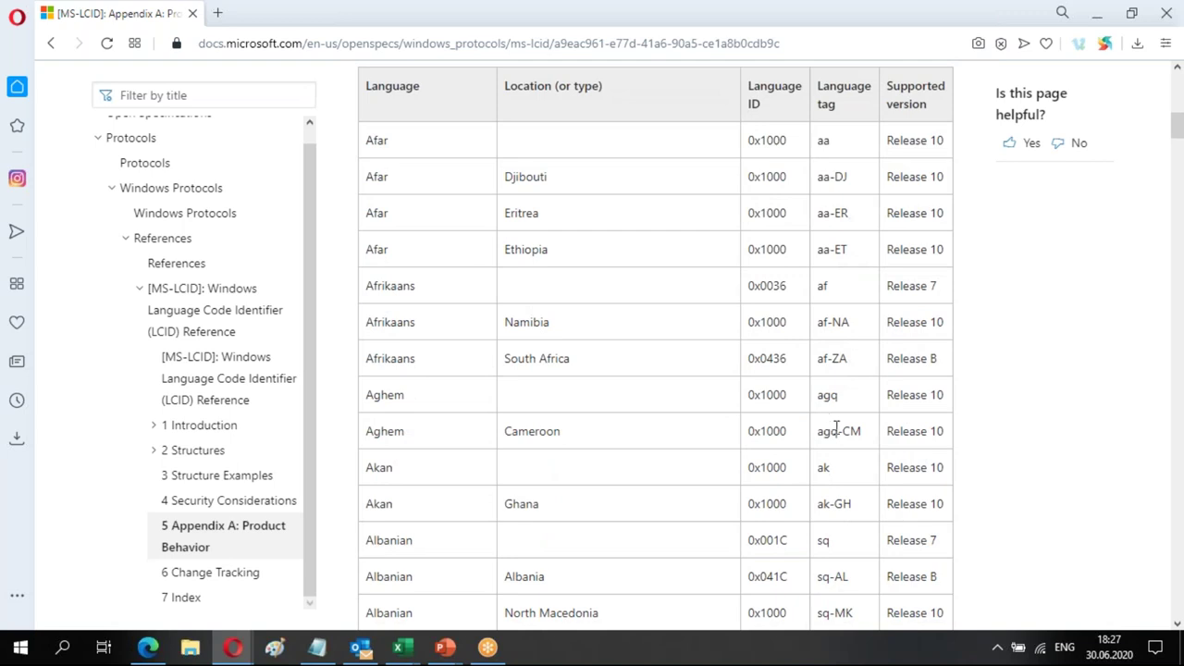
key(alt+Tab)
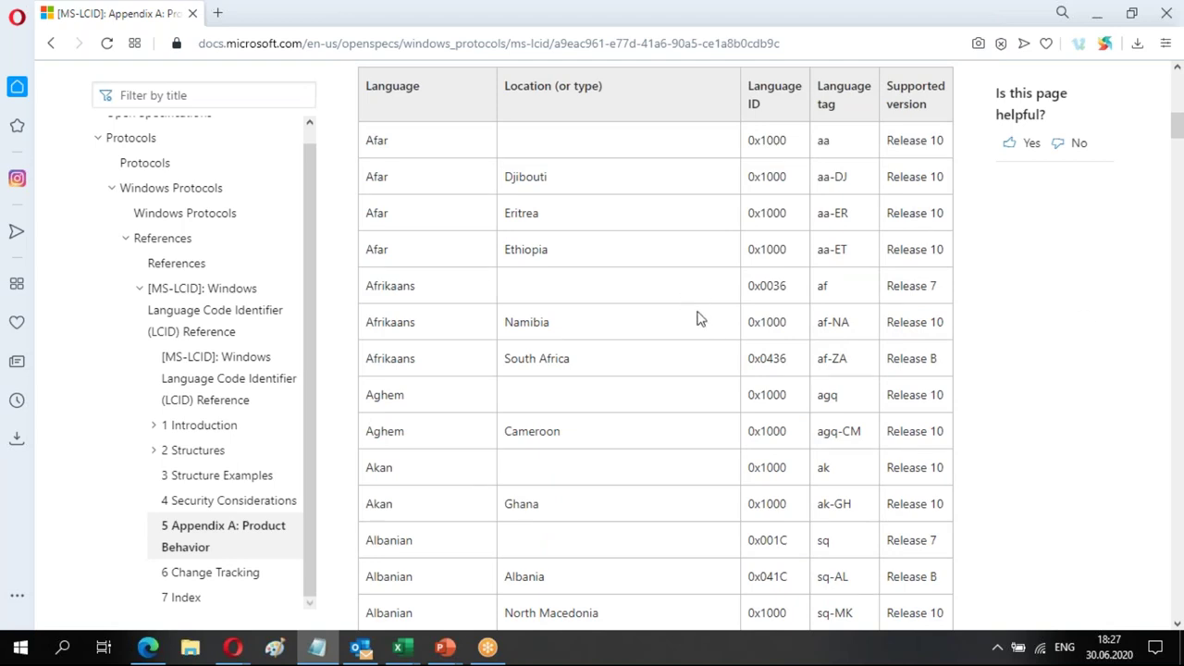
Find the Estonian (Estonia) row in the language table and copy its language tag et-EE
scroll(698, 318, down, 3)
scroll(718, 303, down, 2)
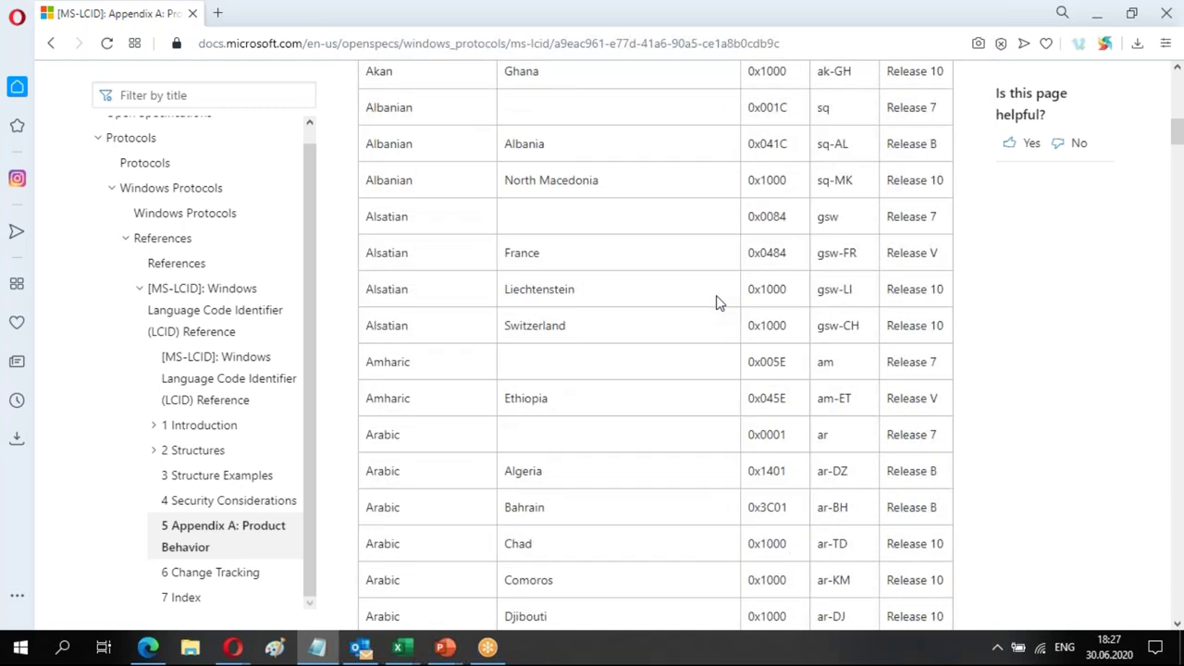
scroll(718, 303, down, 15)
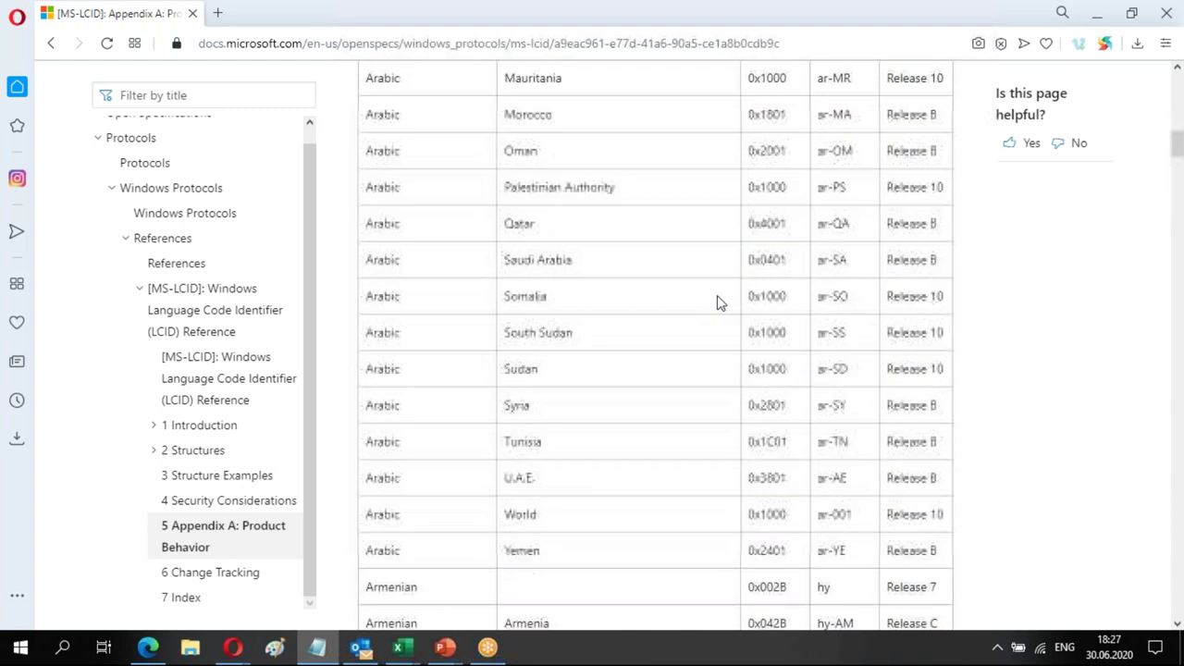
scroll(720, 301, down, 20)
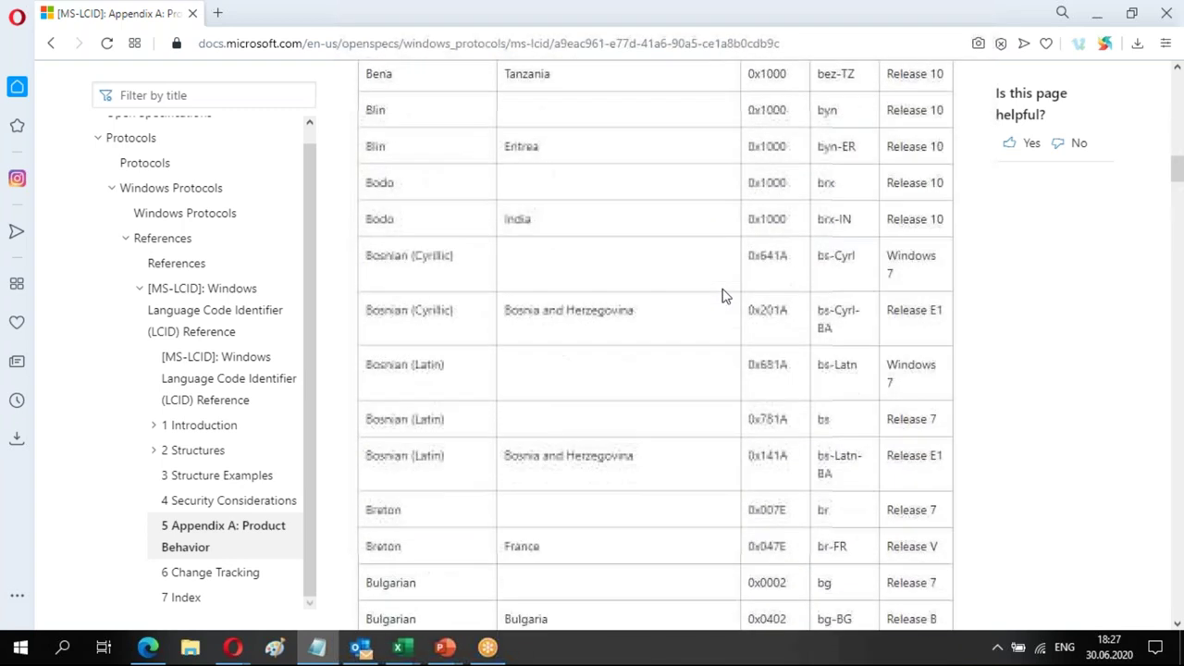
scroll(725, 296, down, 3)
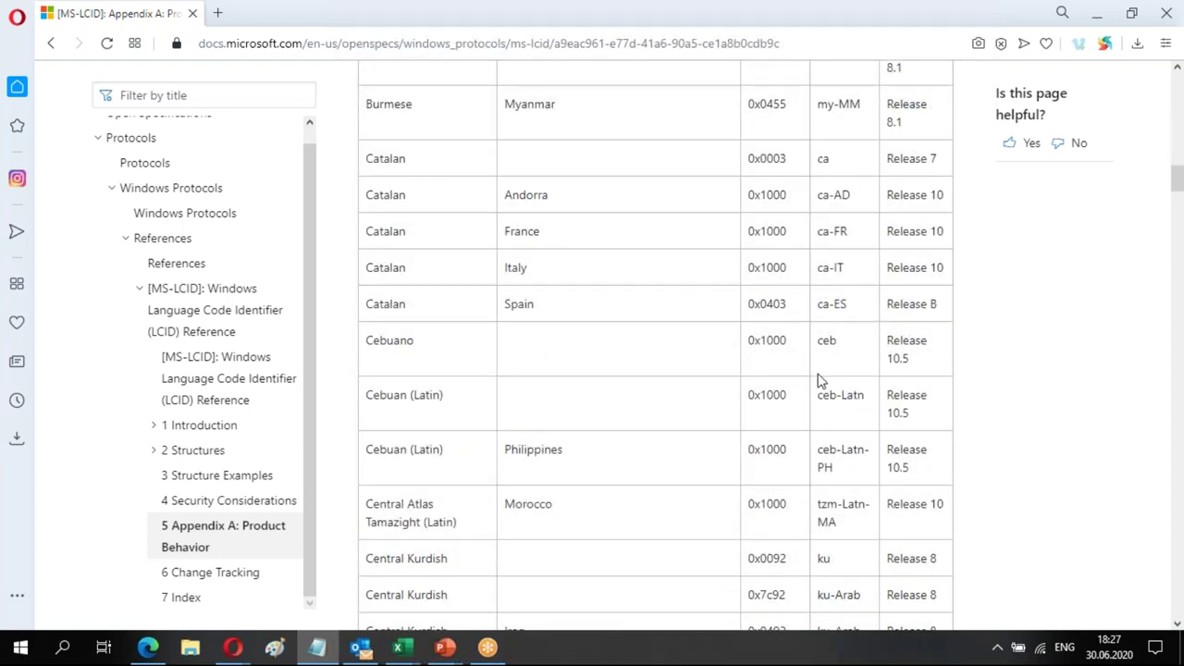
scroll(818, 379, down, 15)
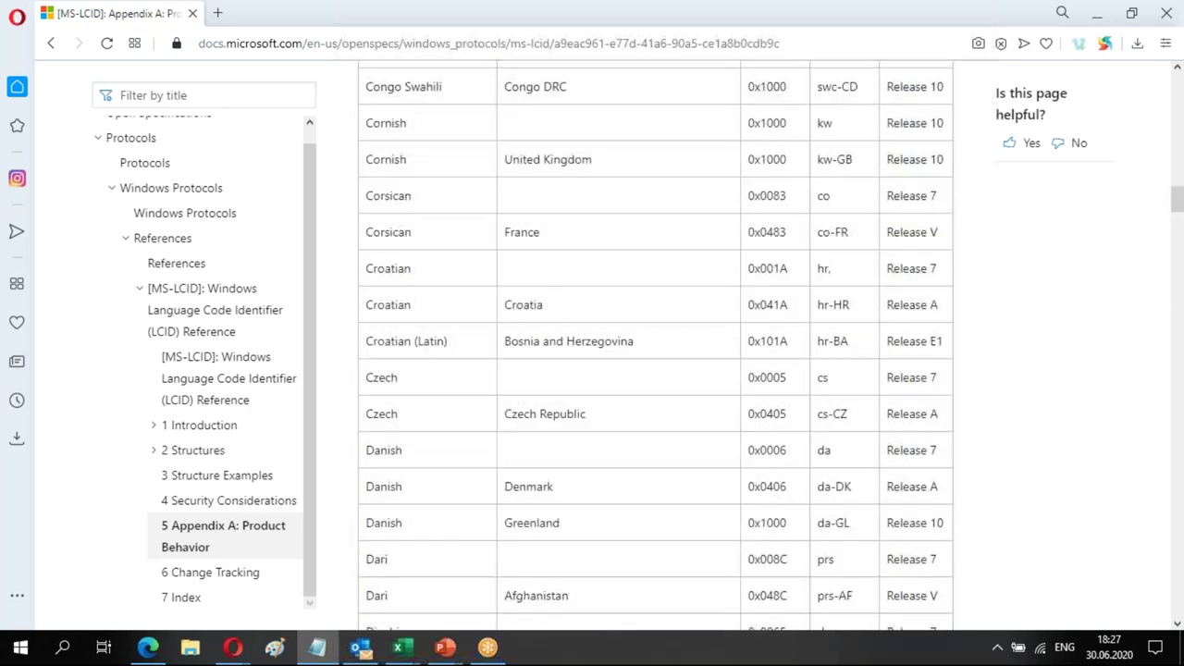
scroll(861, 477, down, 5)
scroll(861, 476, down, 6)
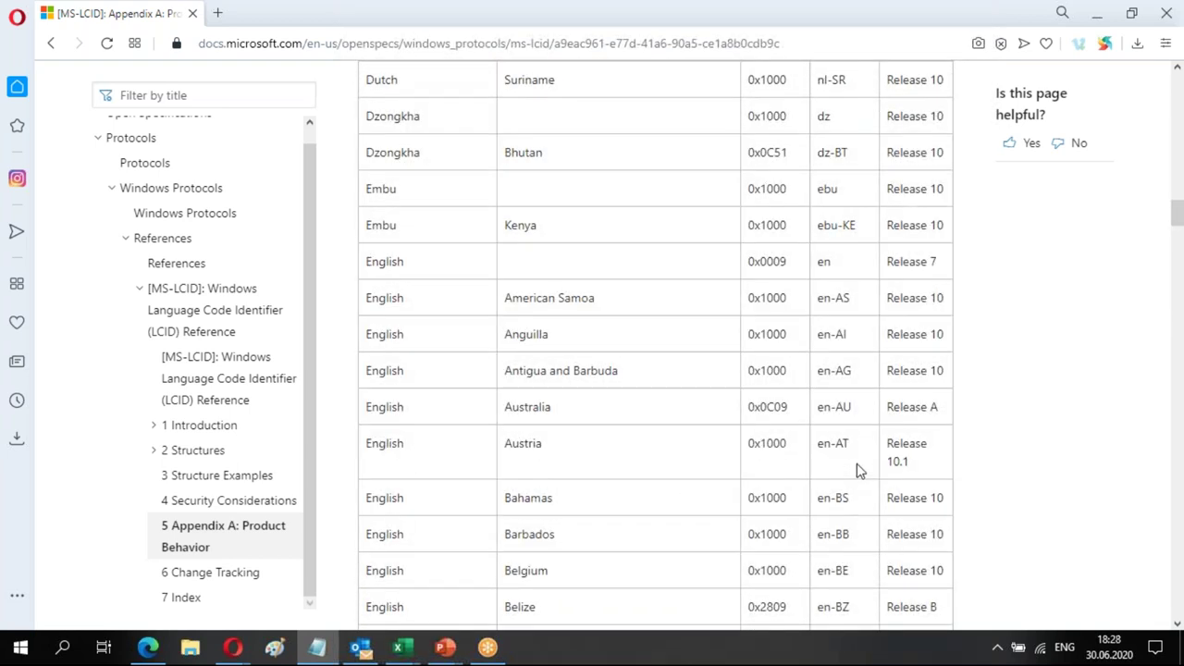
scroll(858, 467, down, 9)
scroll(856, 458, down, 15)
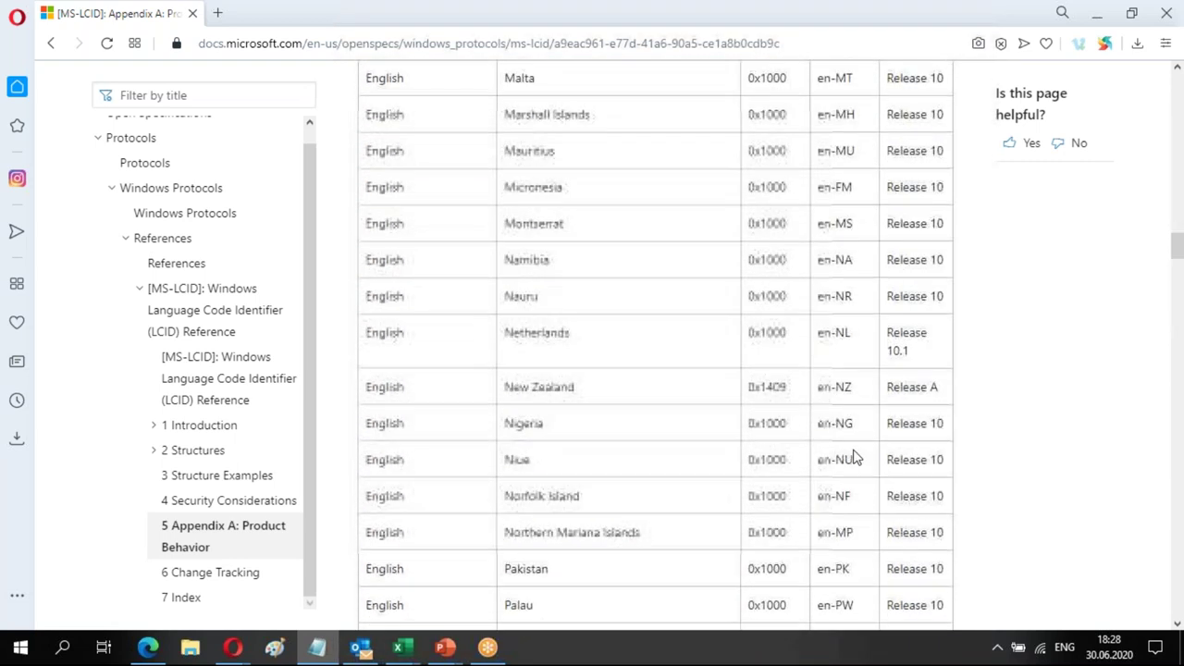
scroll(856, 455, down, 4)
scroll(856, 456, down, 6)
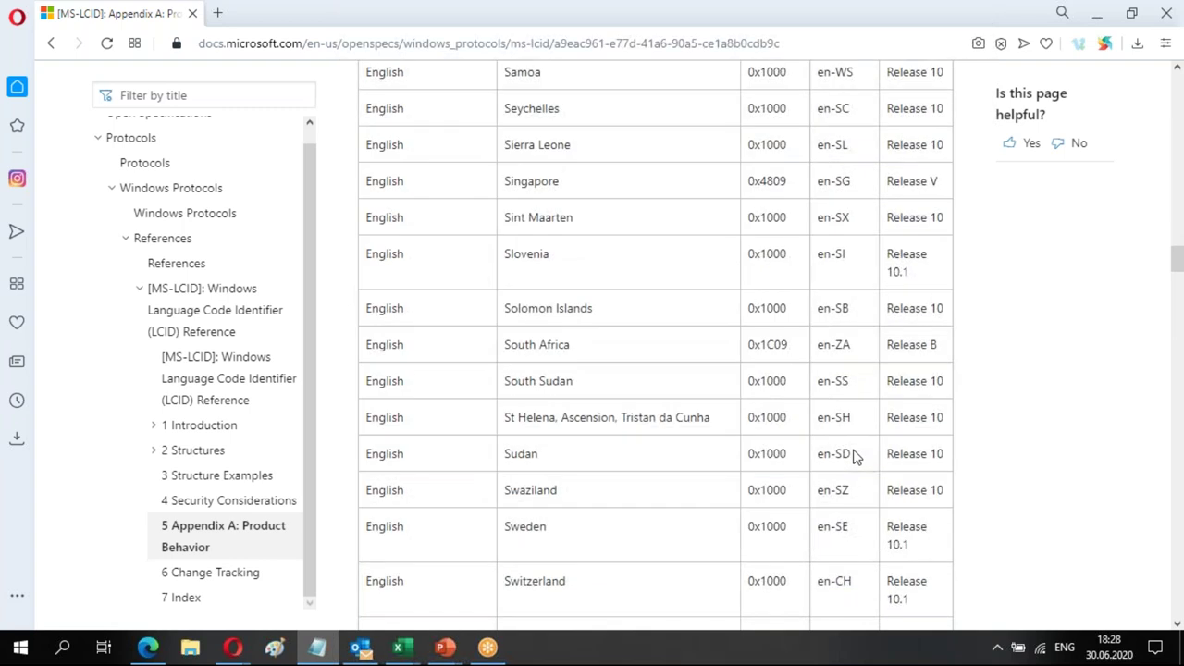
scroll(854, 456, down, 10)
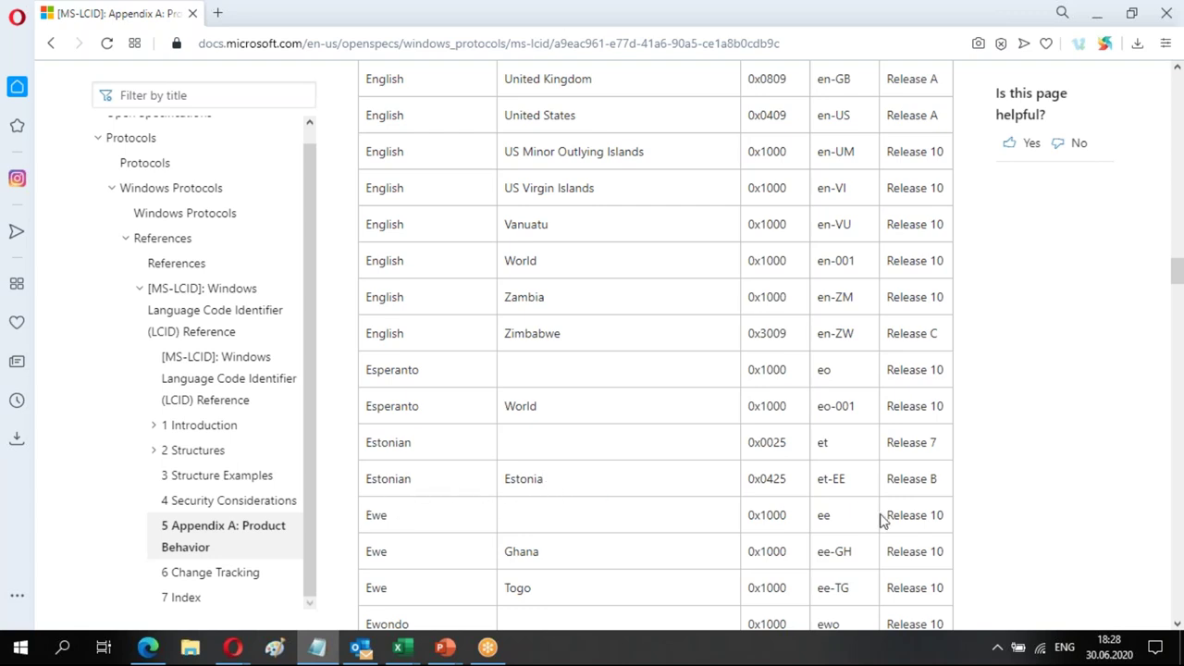
drag(844, 480, 817, 479)
key(ctrl+c)
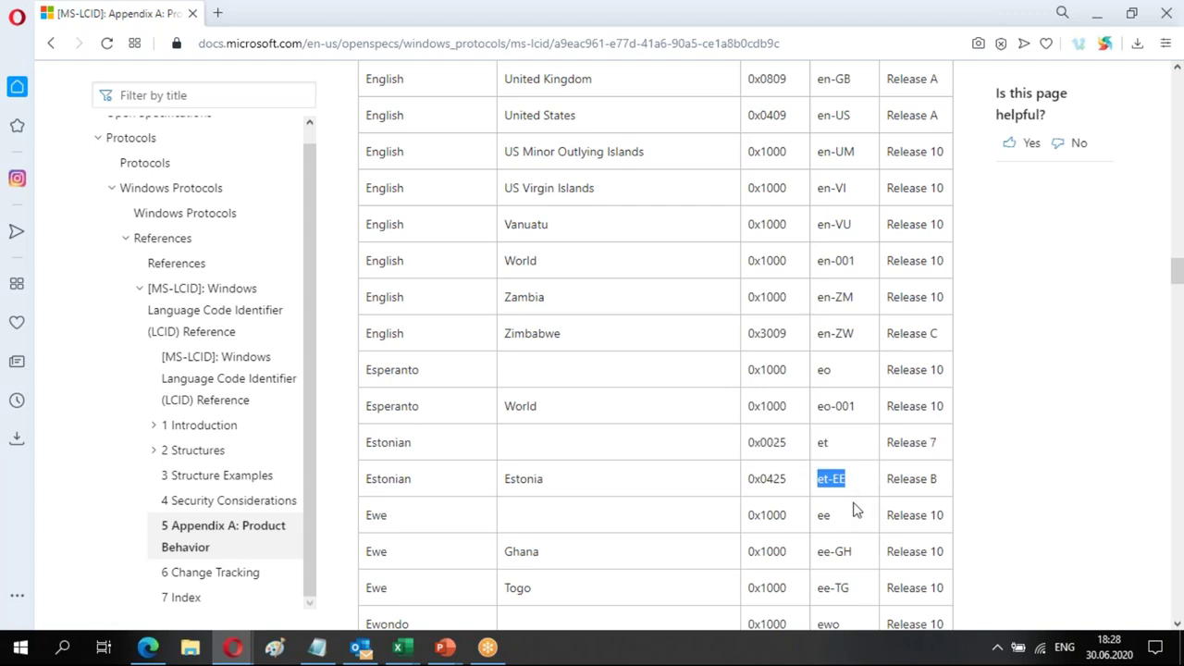
Return to the Power Query editor and complete the formula as Date.MonthName([Дата поставки],"et-EE")
key(alt+Tab)
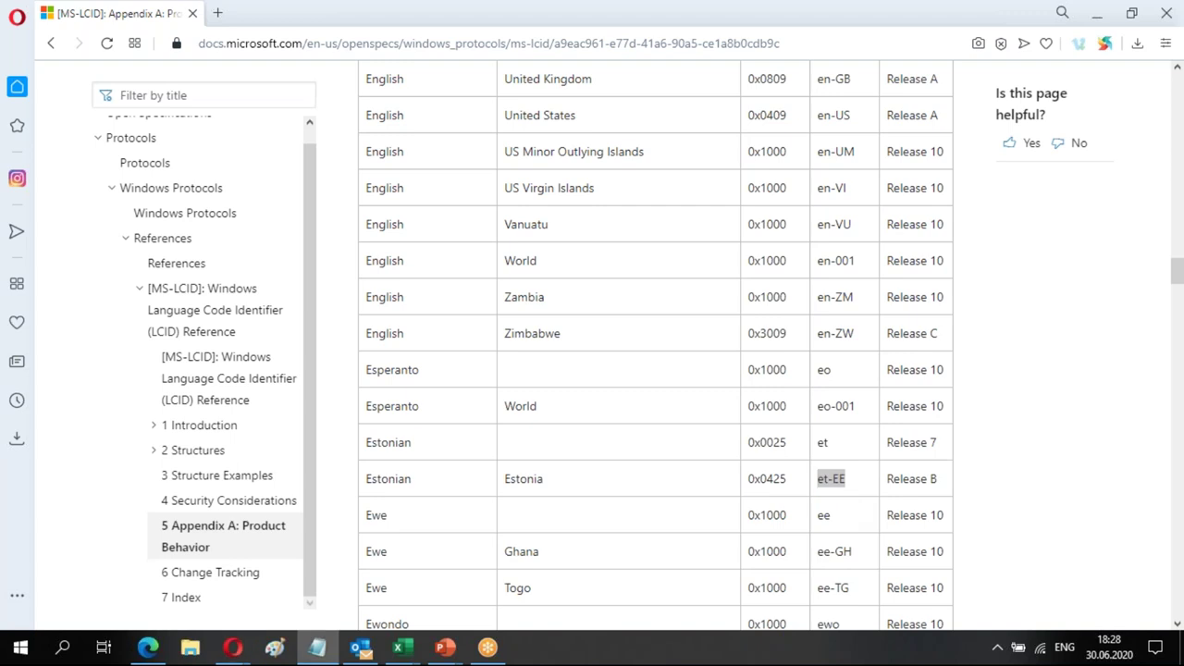
key(alt+Tab)
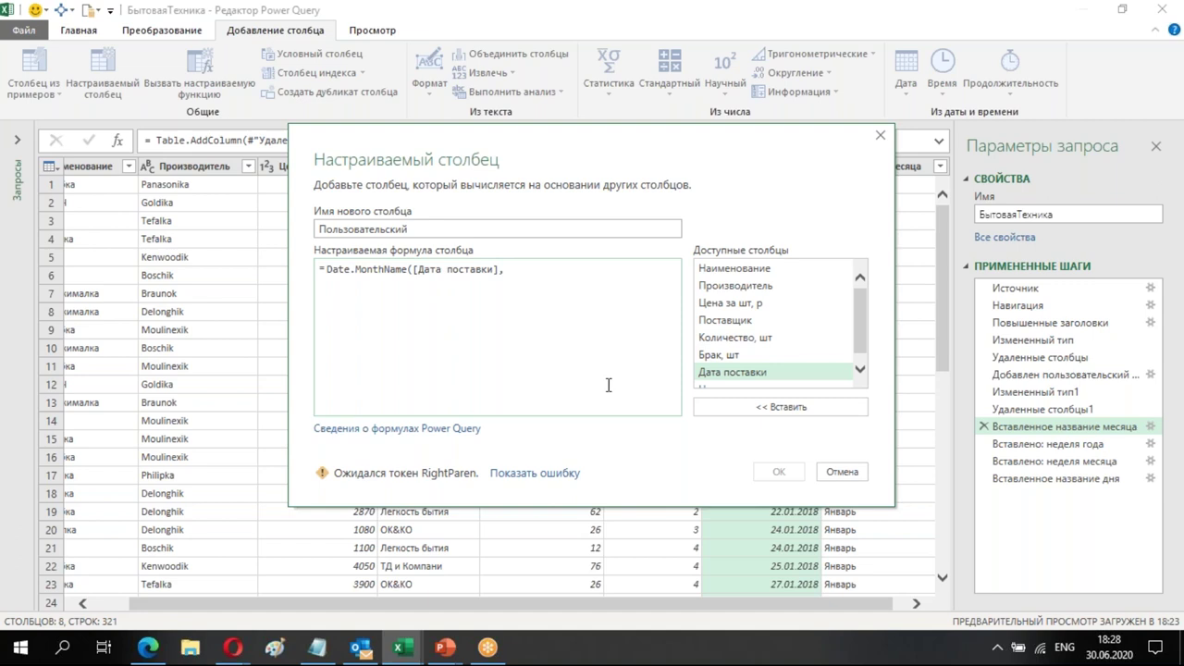
key(ctrl+v)
text("))
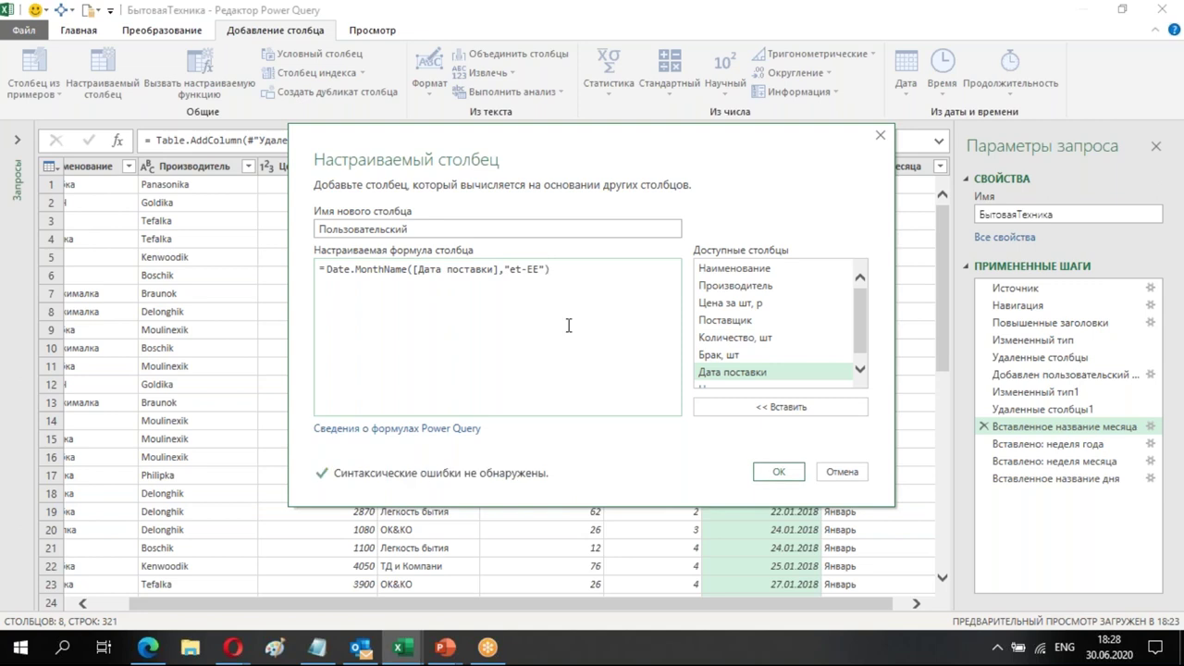
Name the new custom column Месяц ЭСТ and create it
double_click(418, 228)
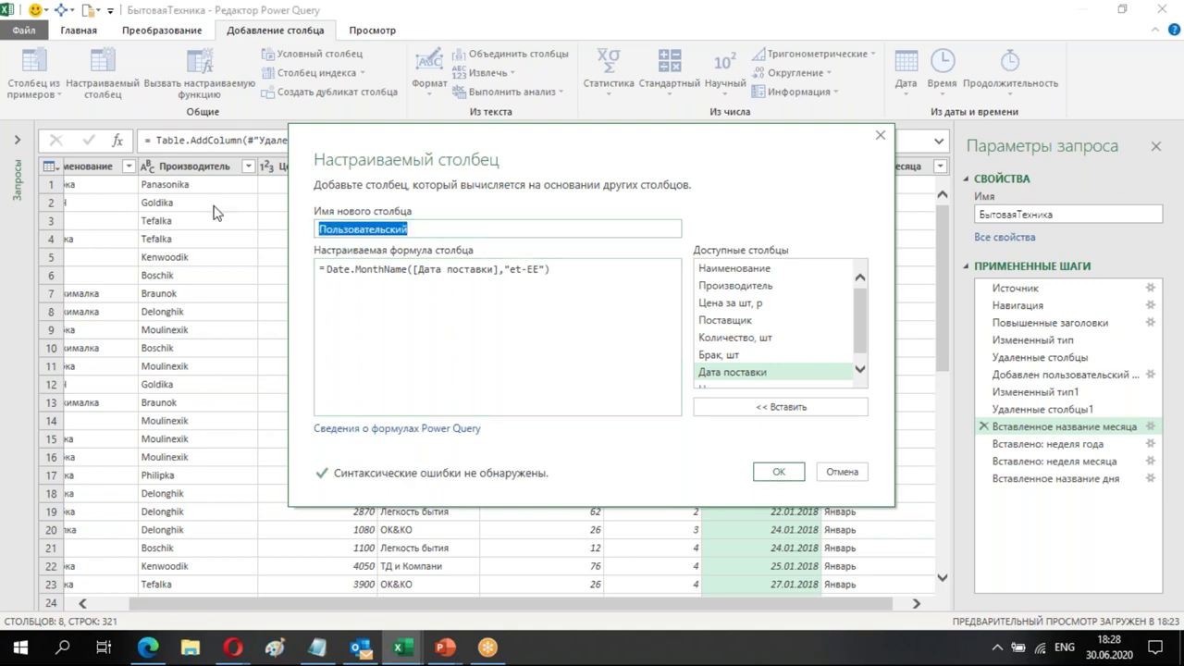
text(Vtzw)
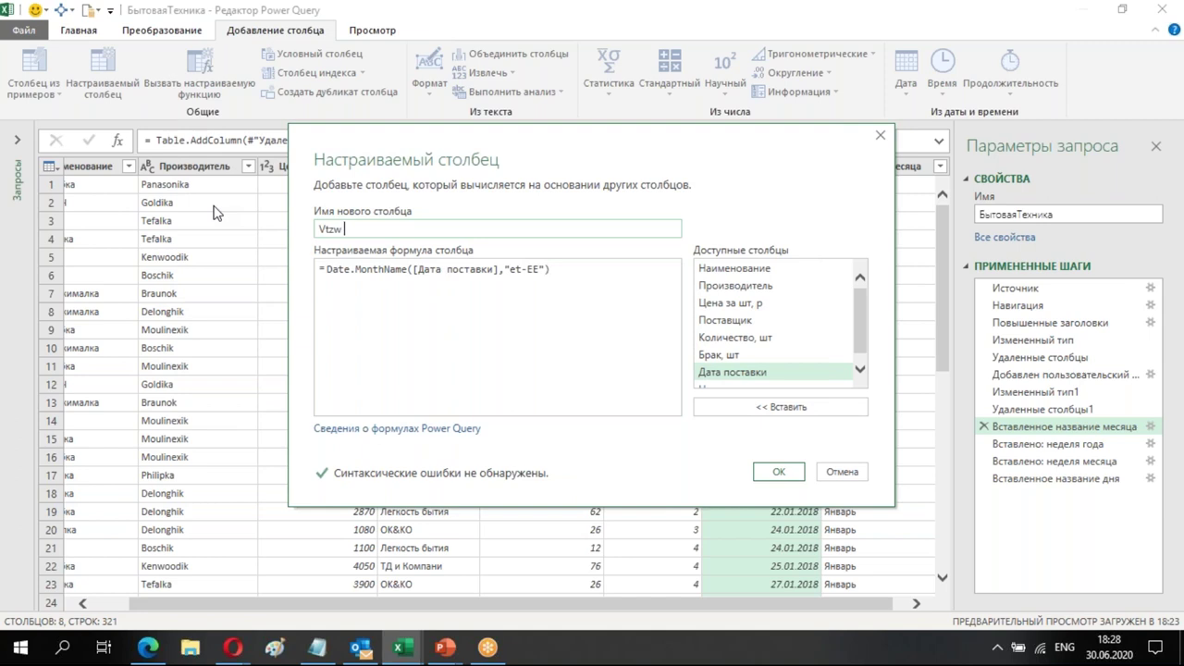
key(alt+shift)
text(Месяц ЭСТ)
click(782, 473)
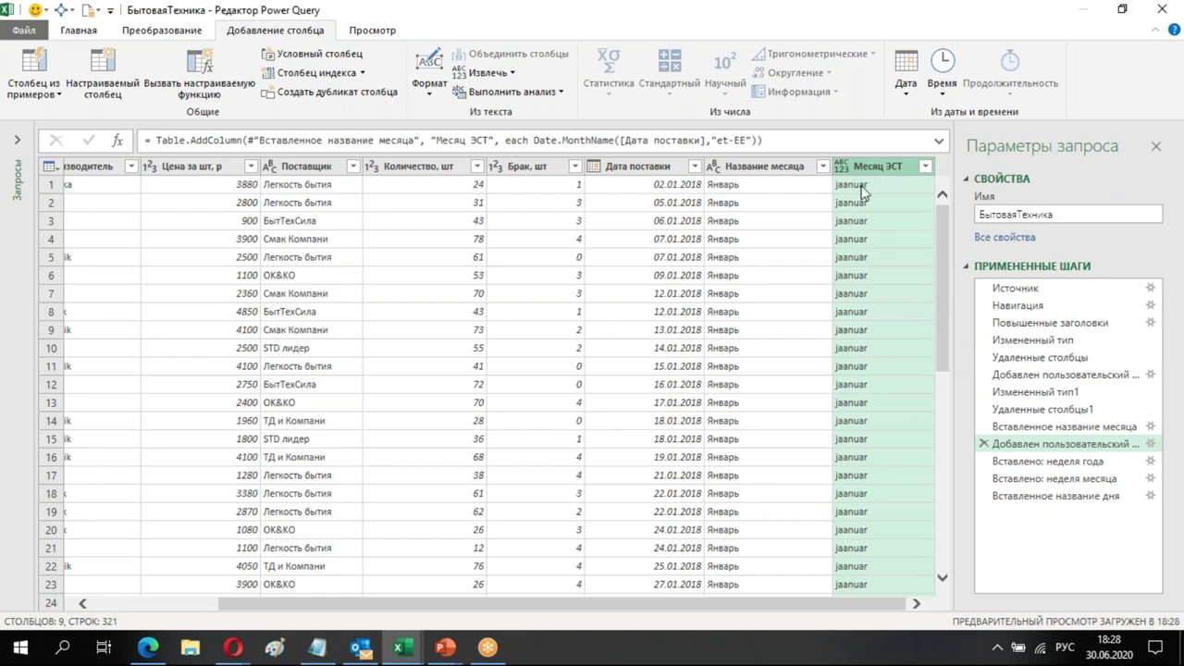
Review the distinct values of Месяц ЭСТ without filtering, and copy the Date.MonthName([Дата поставки],"et-EE") expression from its formula
click(926, 165)
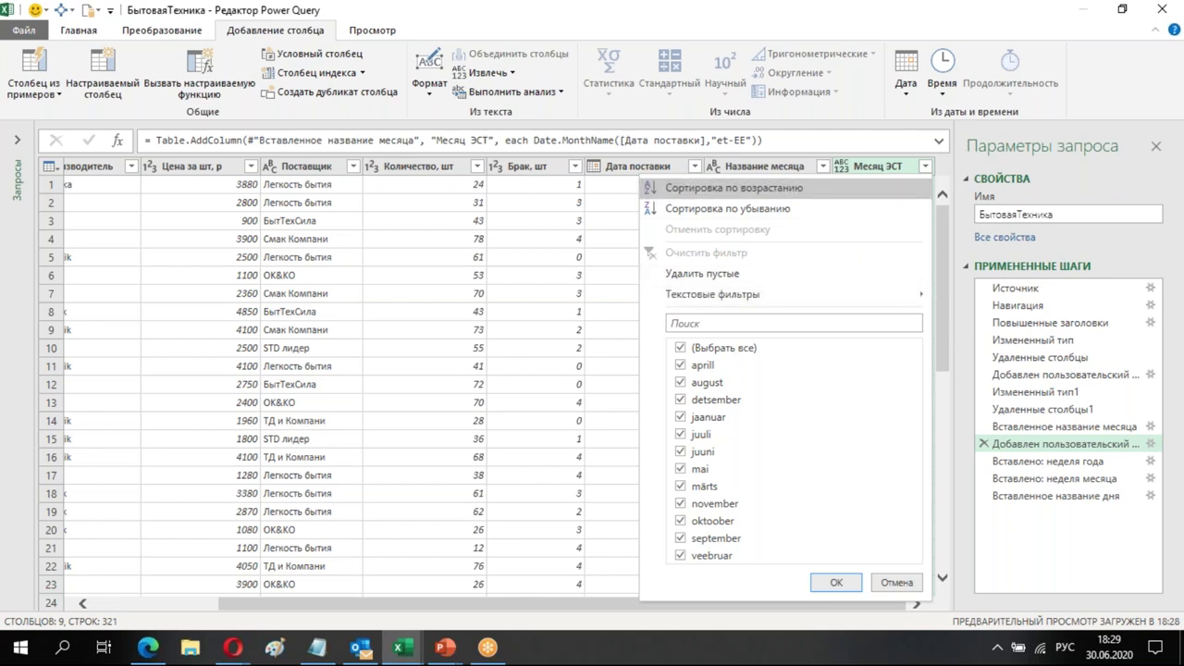
click(897, 583)
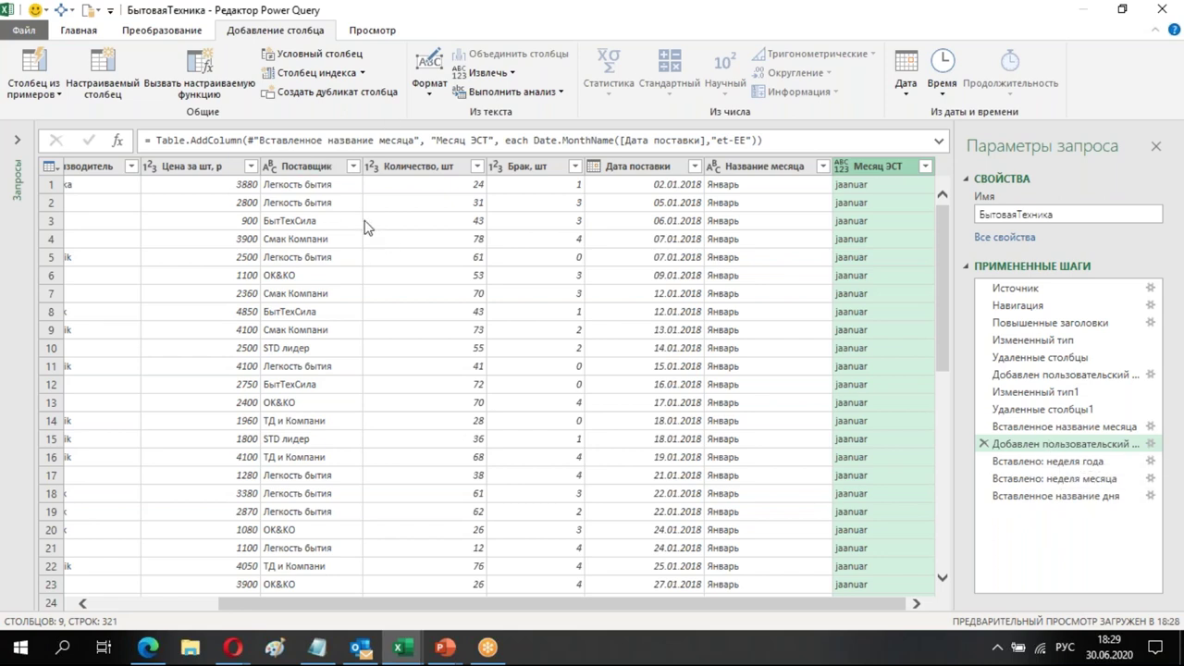
drag(534, 140, 755, 148)
key(ctrl+c)
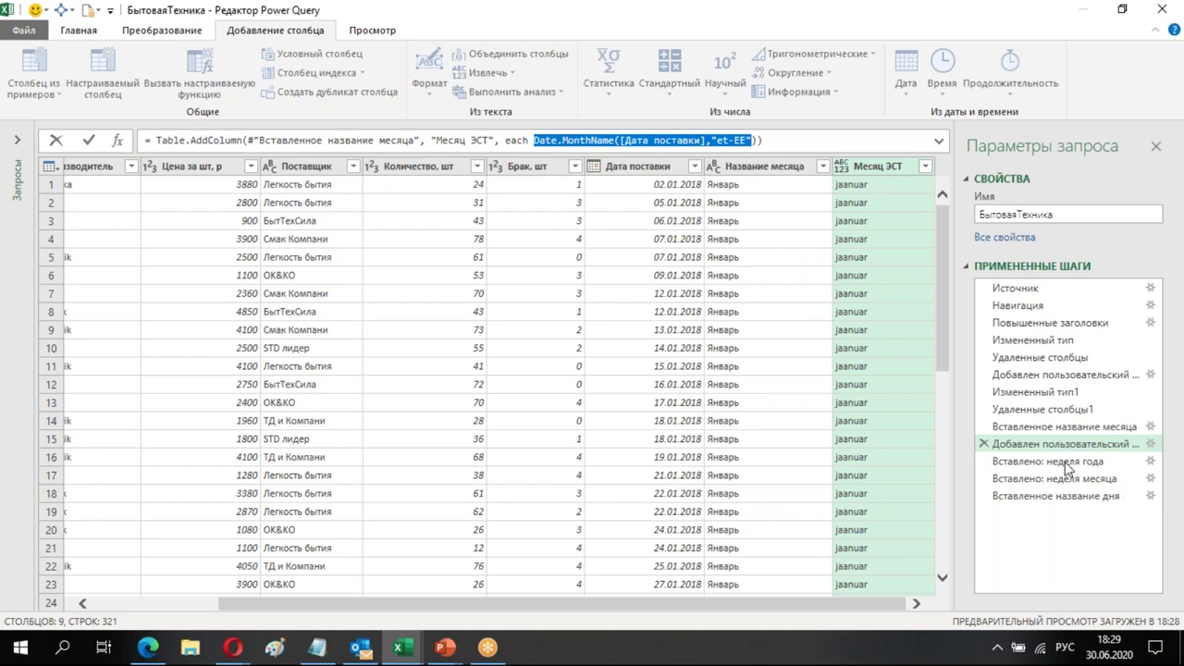
Insert a custom column step after the Месяц ЭСТ step, using the copied formula Date.MonthName([Дата поставки],"et-EE")
click(1059, 446)
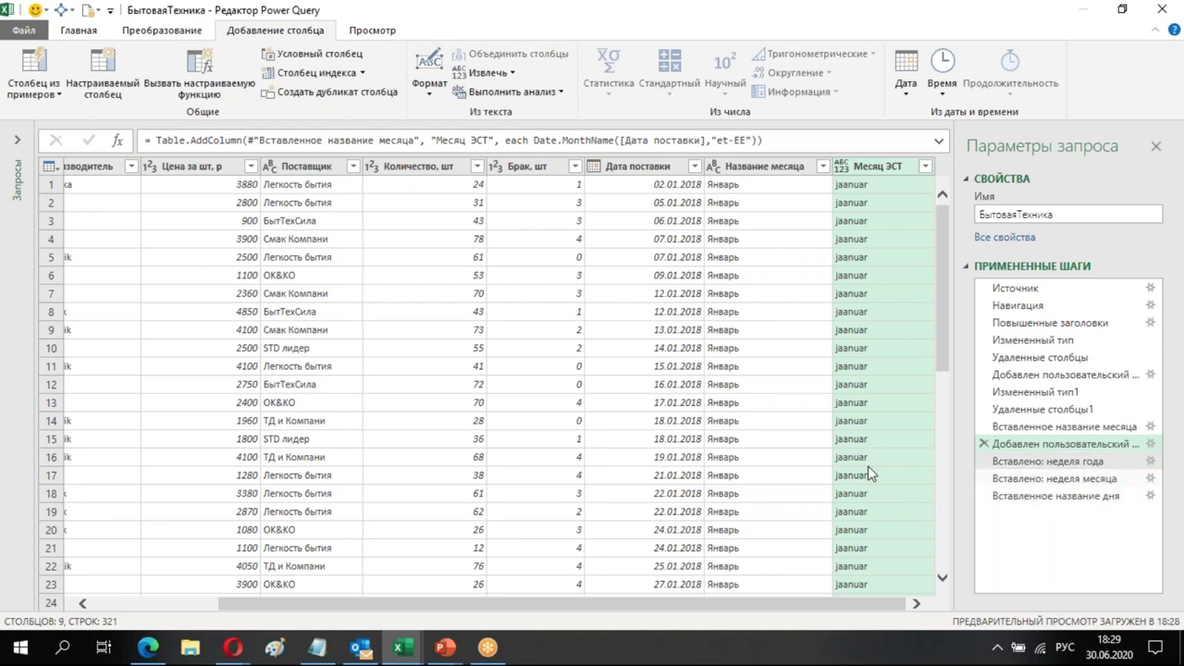
click(109, 88)
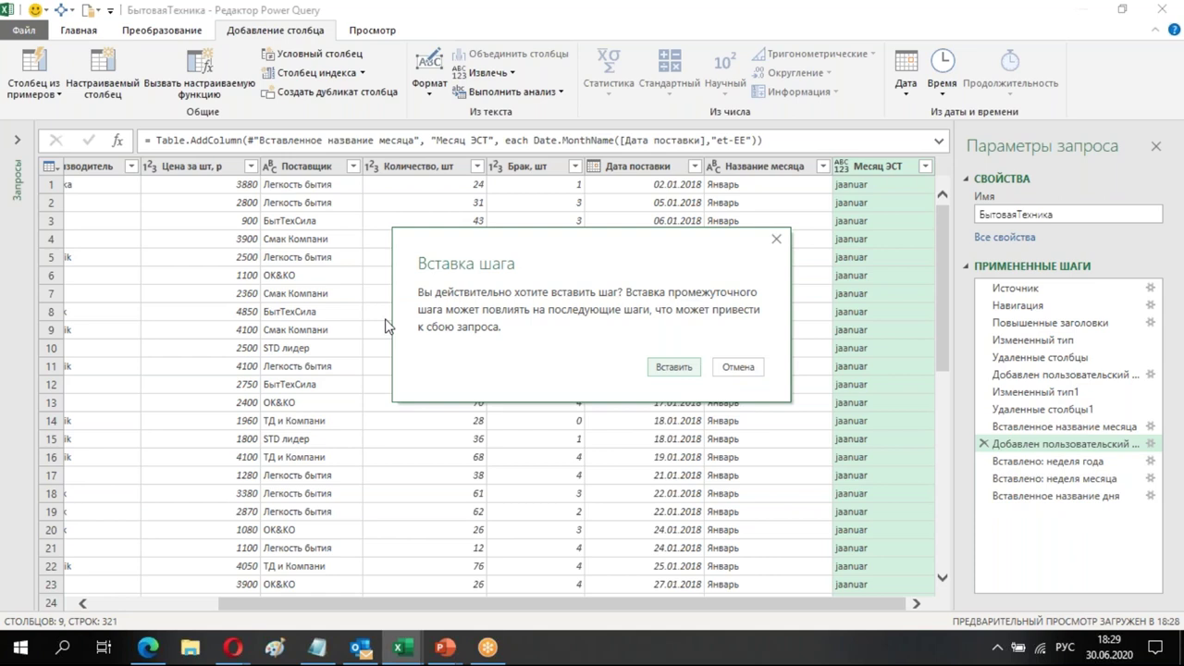
click(685, 368)
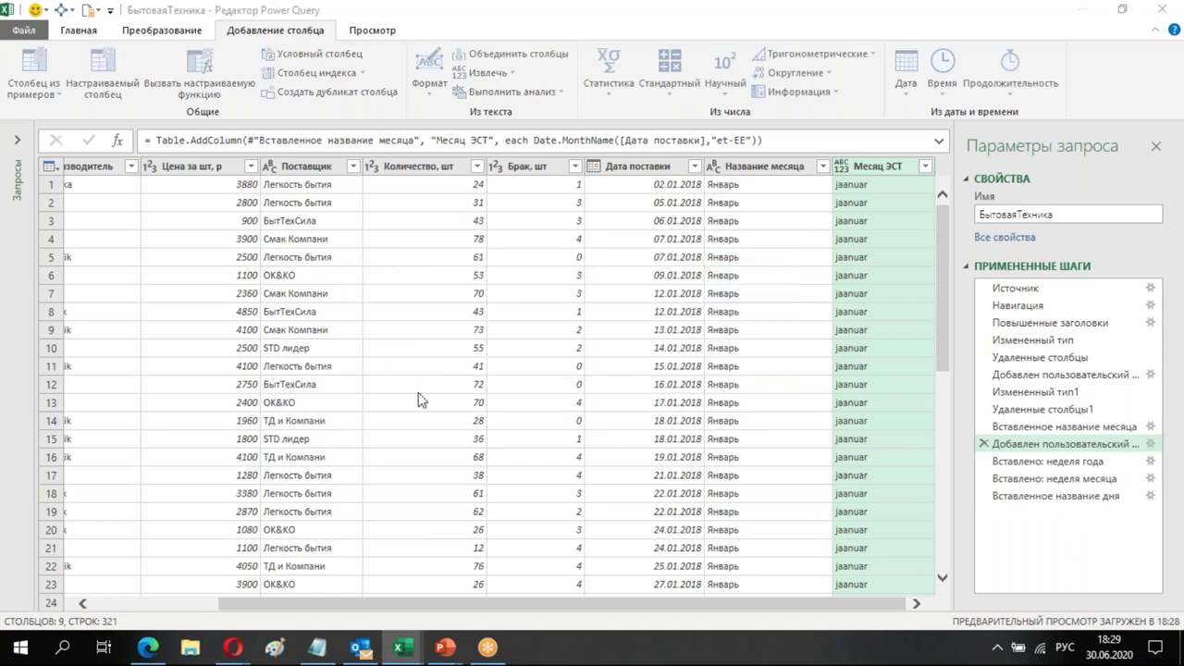
click(420, 332)
key(ctrl+v)
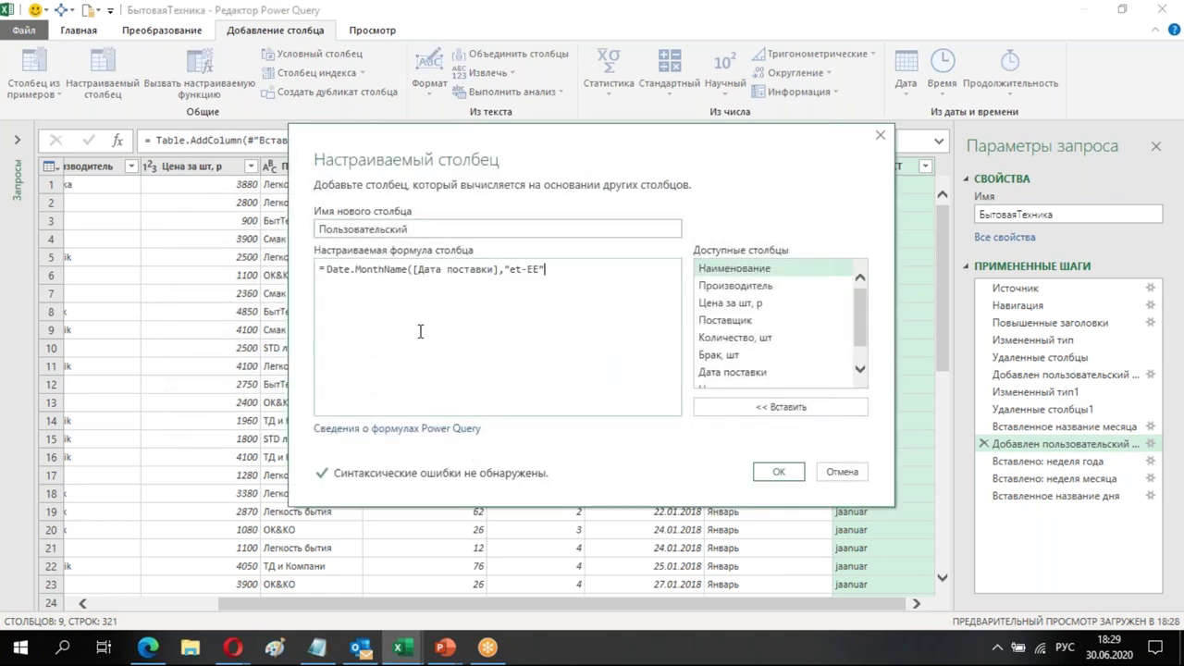
key(BackSpace)
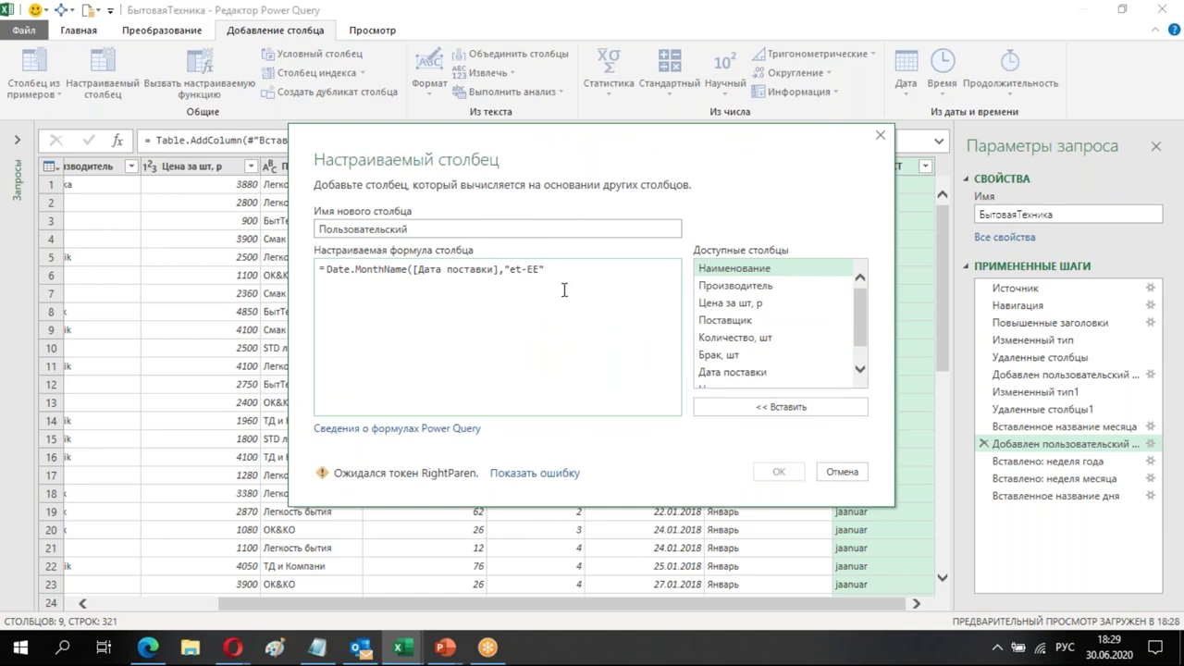
text())
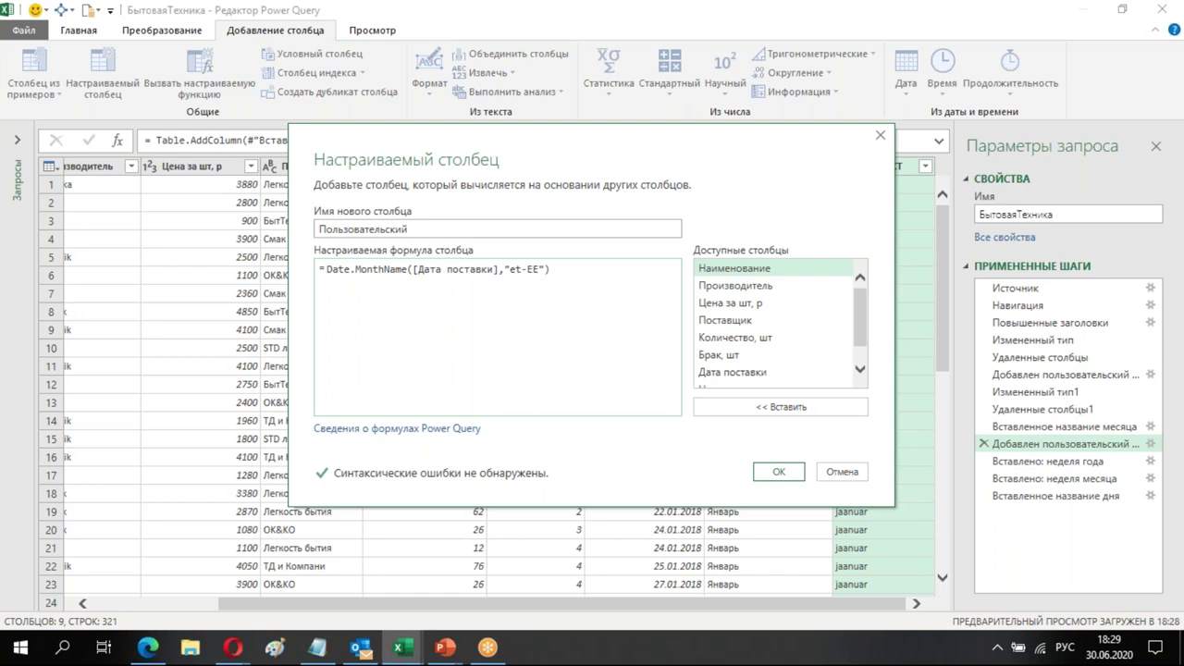
Switch to the language table in the browser, find the Finnish (Finland) row and copy its language tag fi-FI
key(alt+Tab)
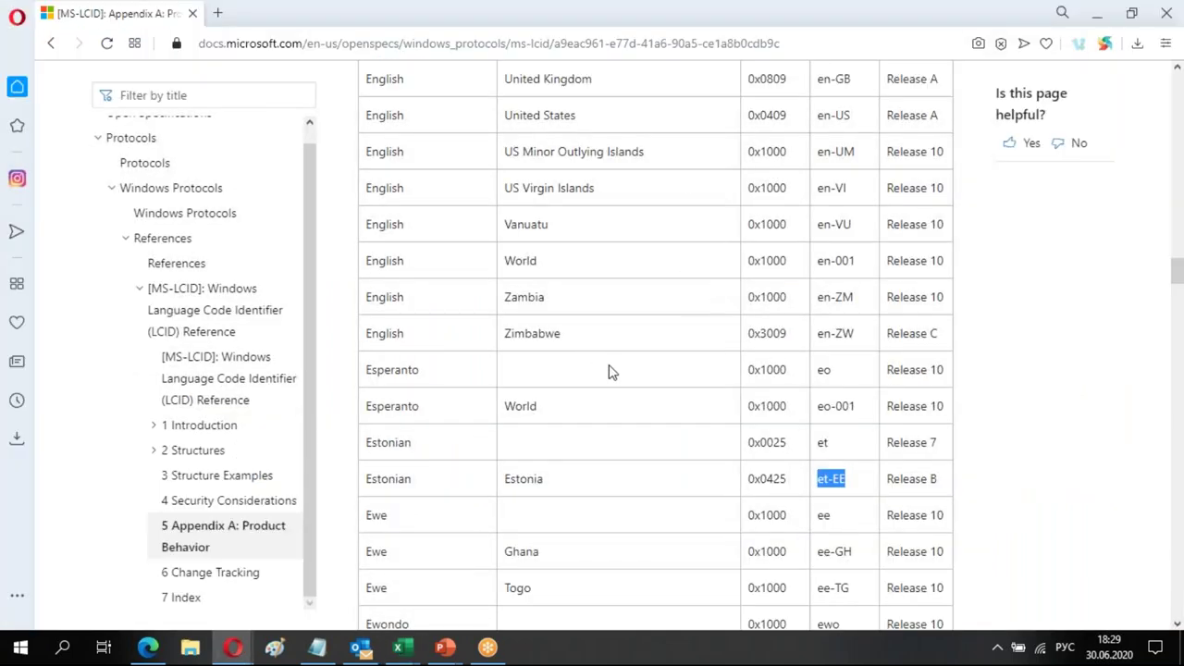
scroll(615, 367, down, 8)
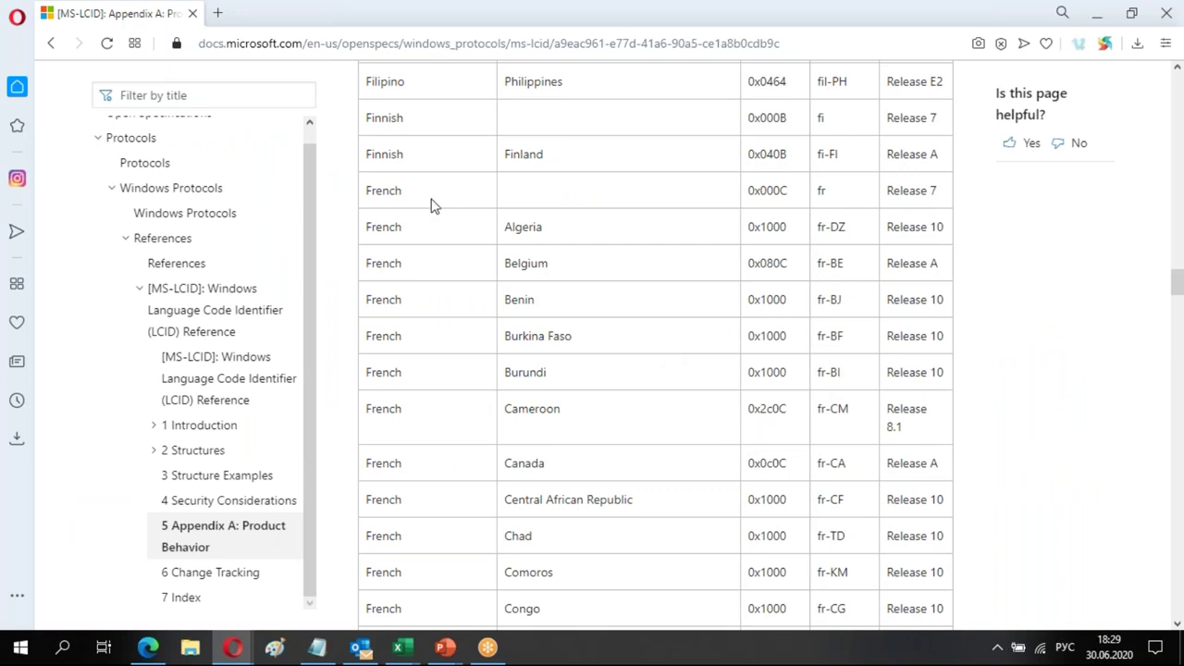
drag(840, 153, 817, 155)
key(ctrl+c)
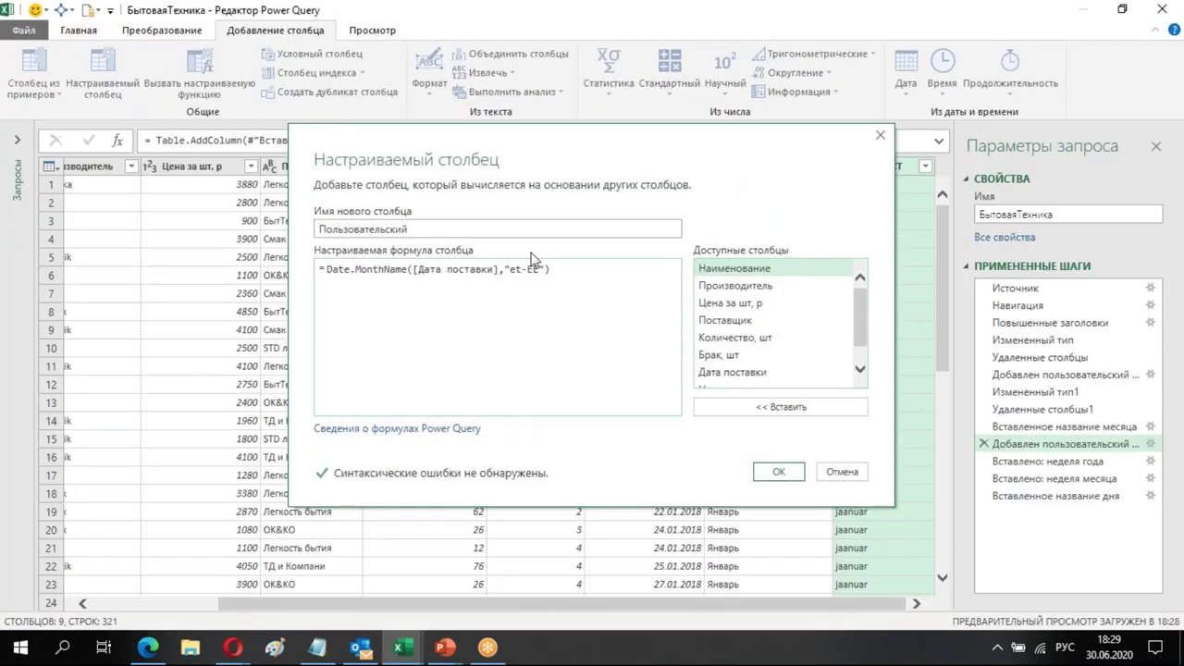
Replace the language tag in the custom column formula with fi-FI
click(546, 268)
key(shift+Left)
key(shift+Left)
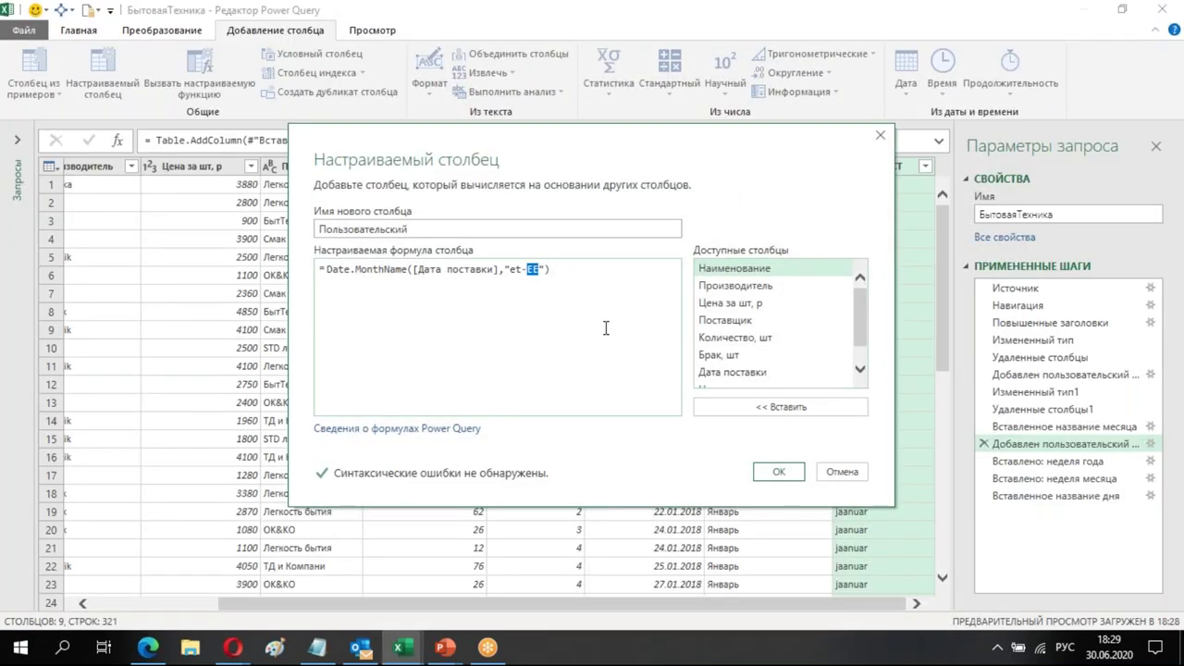
key(ctrl+v)
Name the new custom column Месяц ФИН and create it
key(shift+Tab)
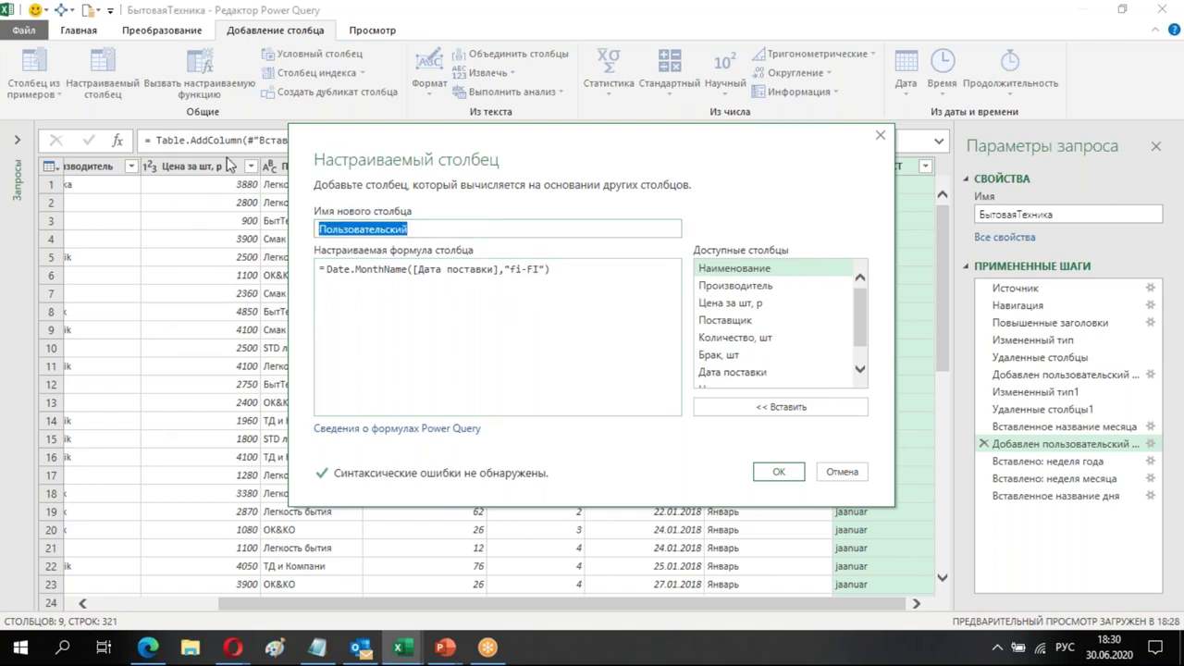
text(Месяц)
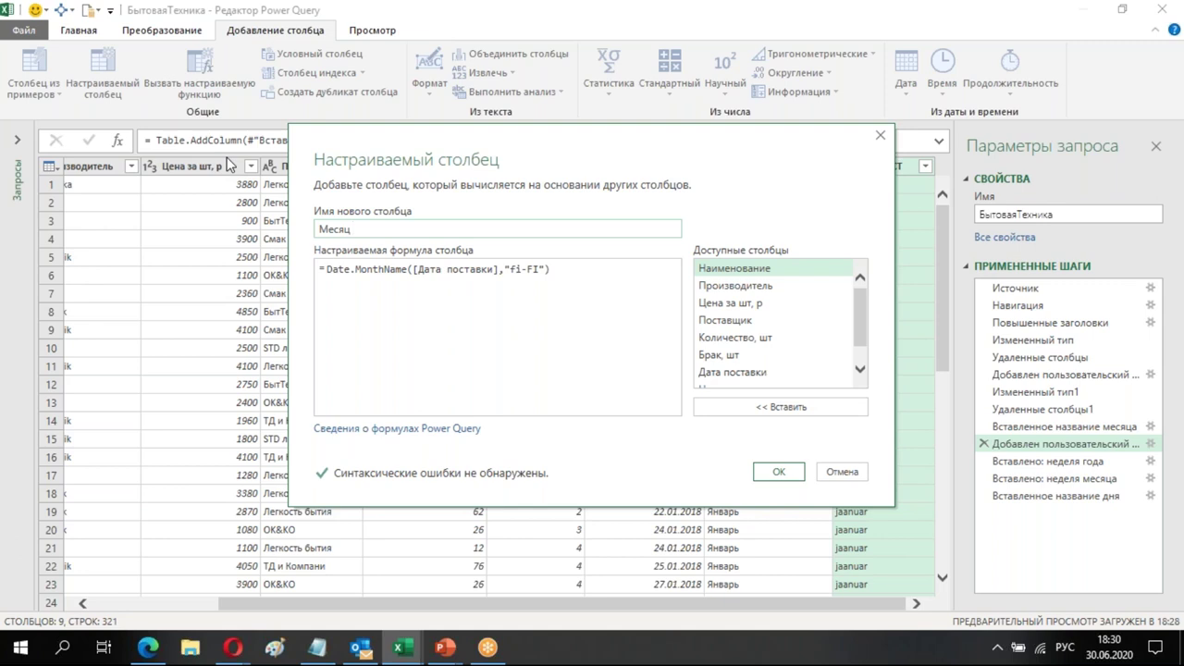
text(ФИН)
click(779, 472)
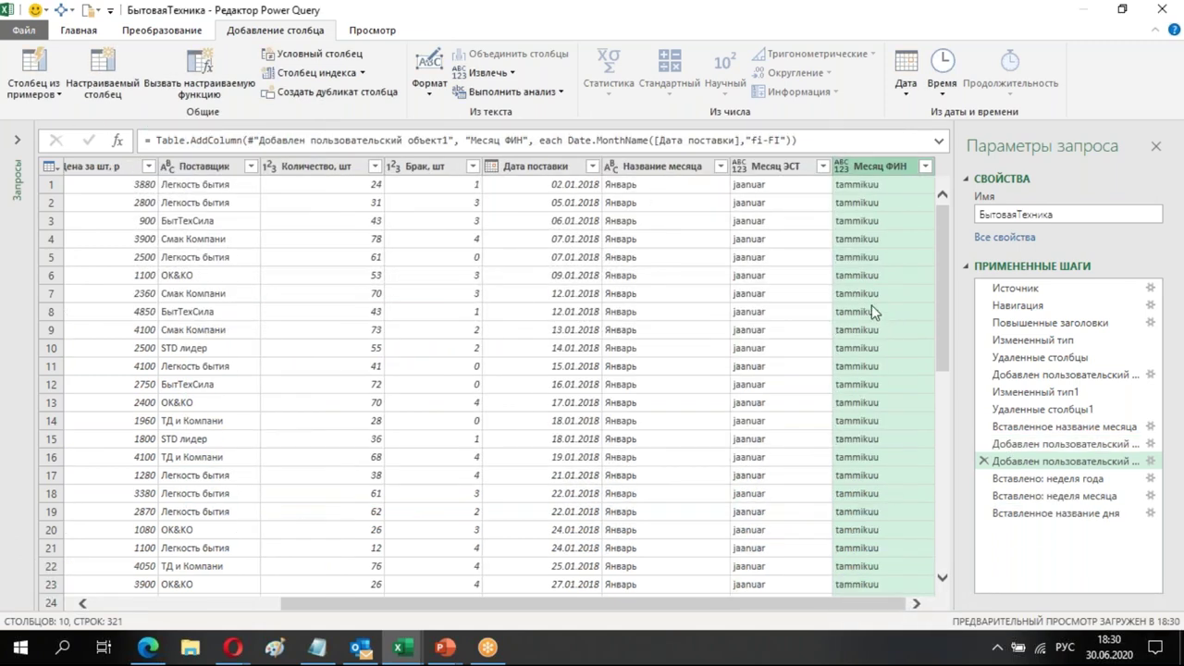
Review the distinct values of Месяц ФИН without filtering and inspect a cell of the Название месяца column
click(926, 166)
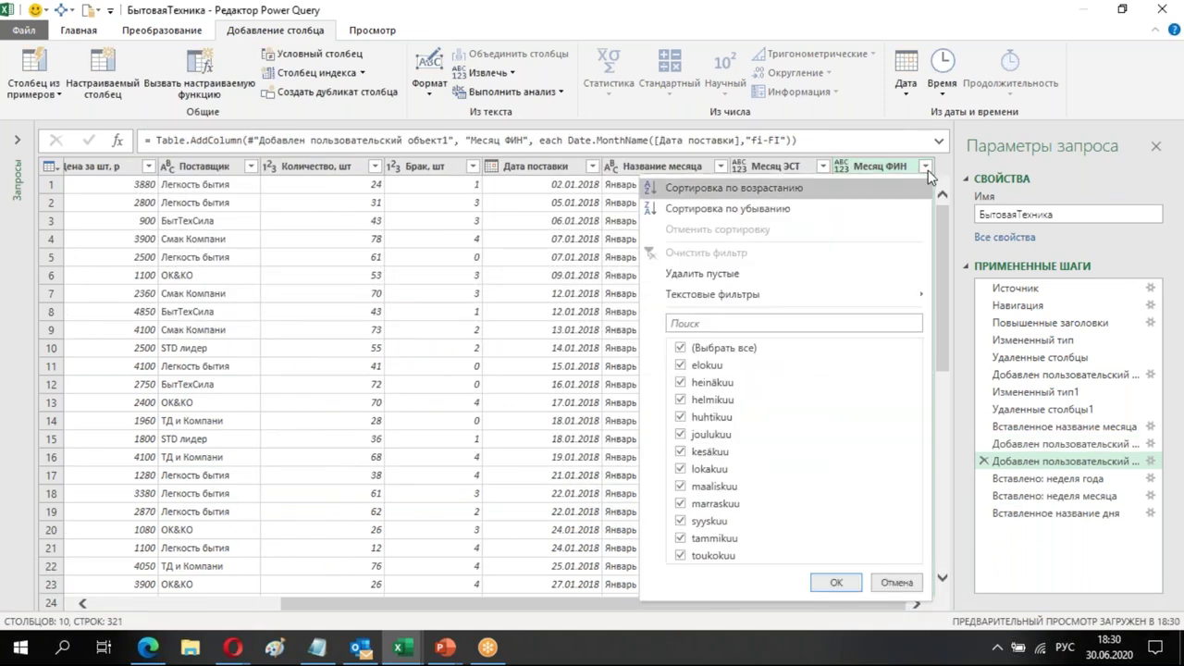
click(925, 167)
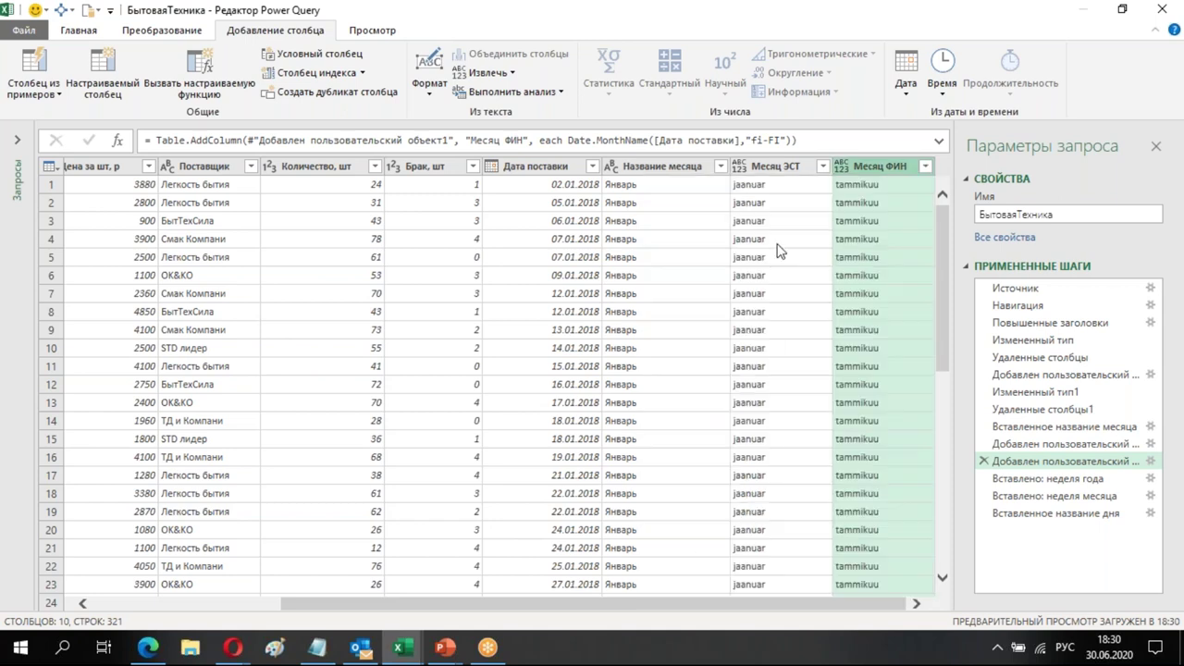
click(716, 389)
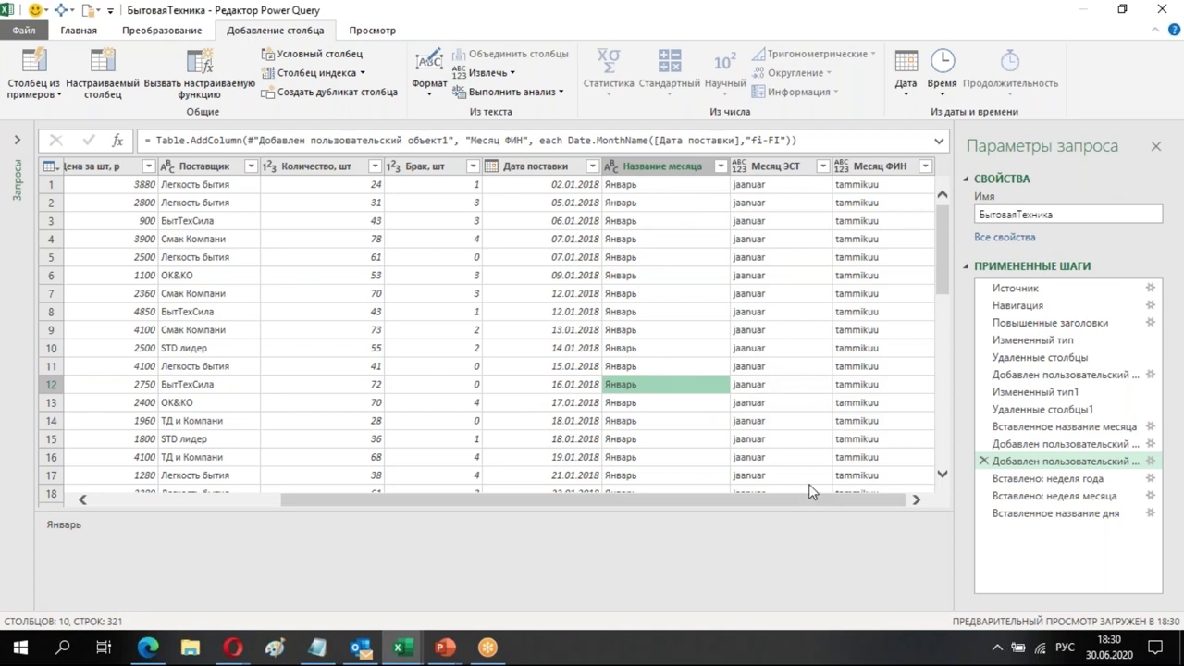
click(832, 509)
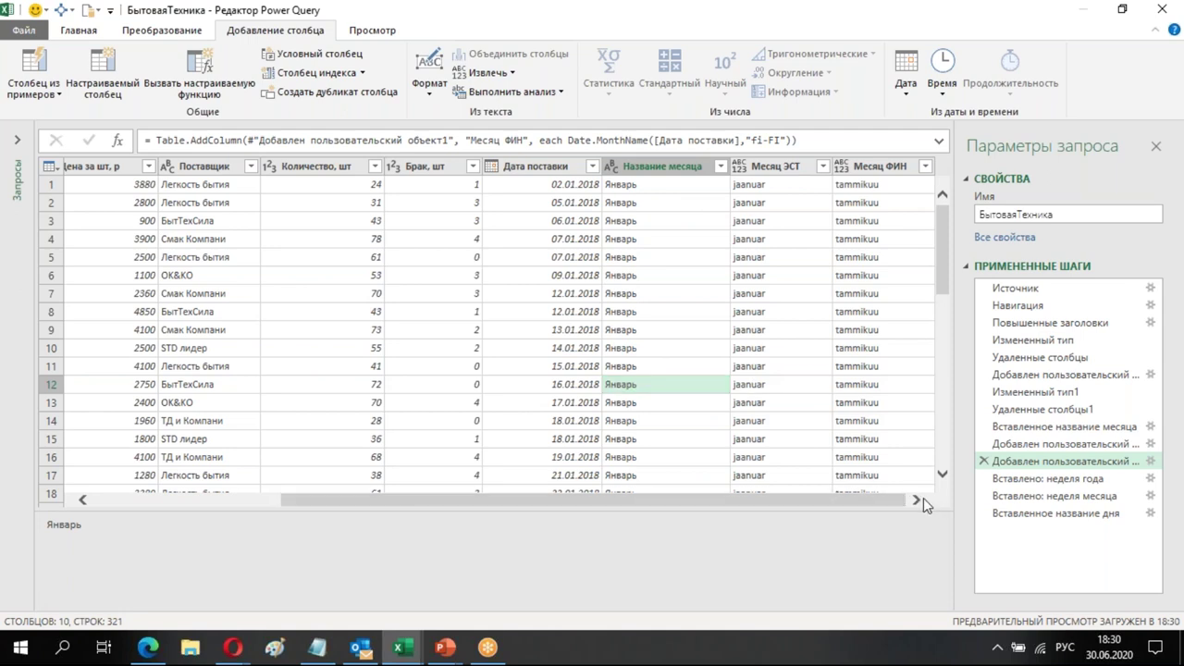
Return to the last query step, Вставленное название дня, and close and load the query as a PivotTable report on a new sheet
click(1046, 515)
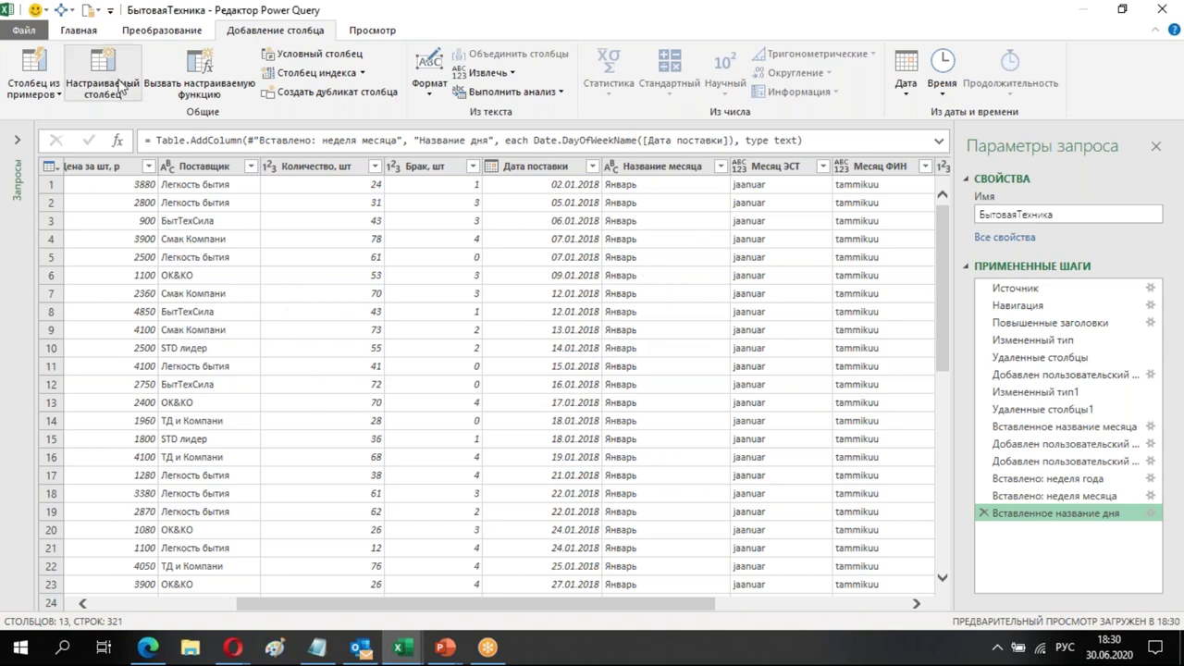
click(96, 33)
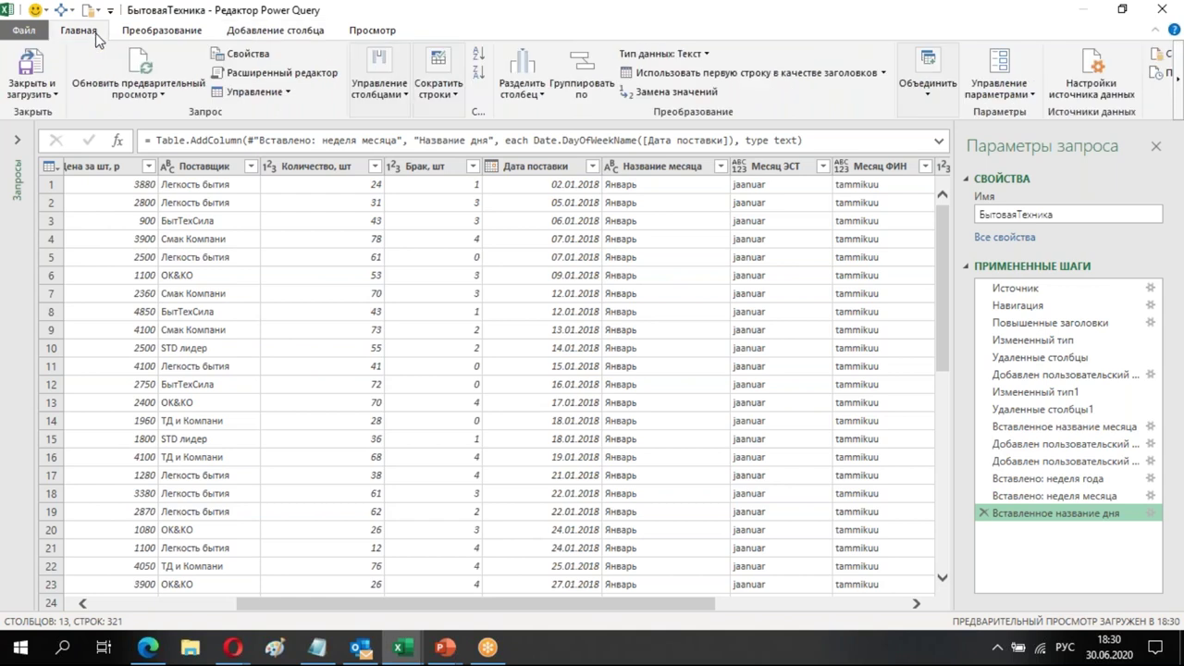
click(54, 96)
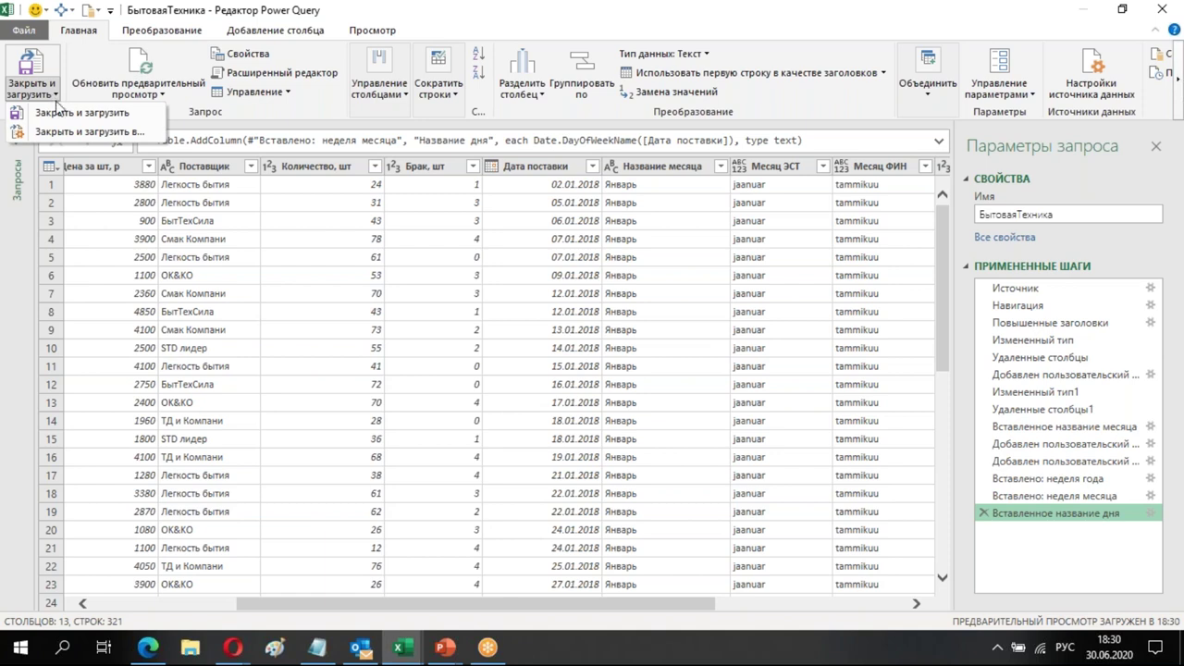
click(84, 134)
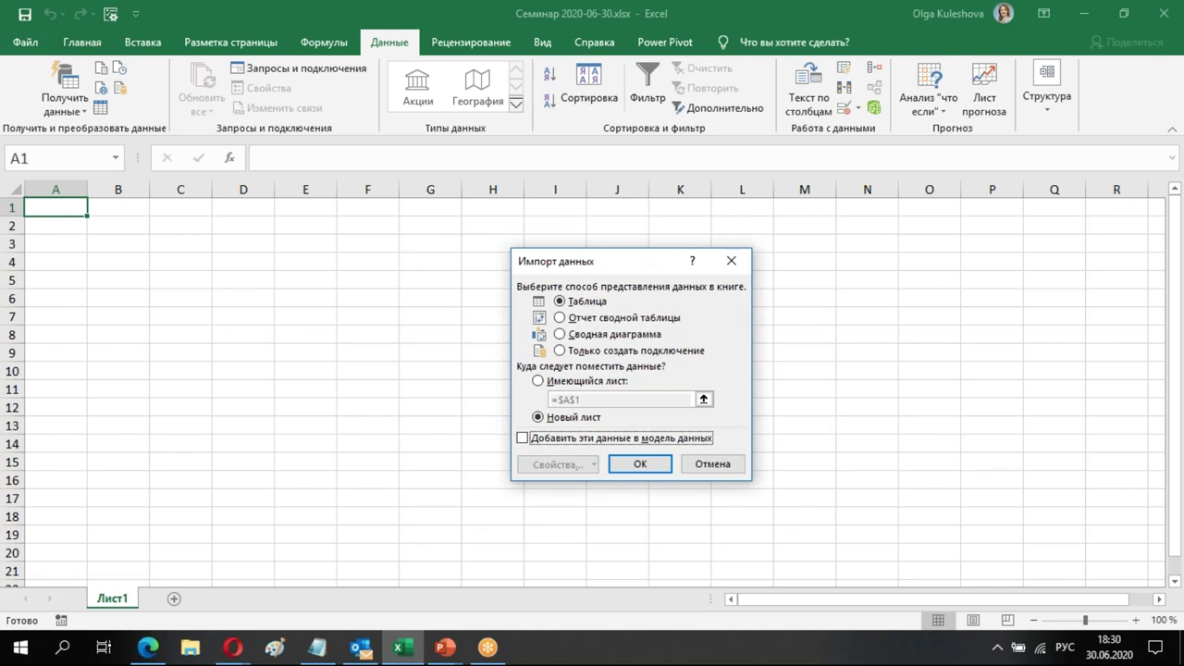
click(585, 322)
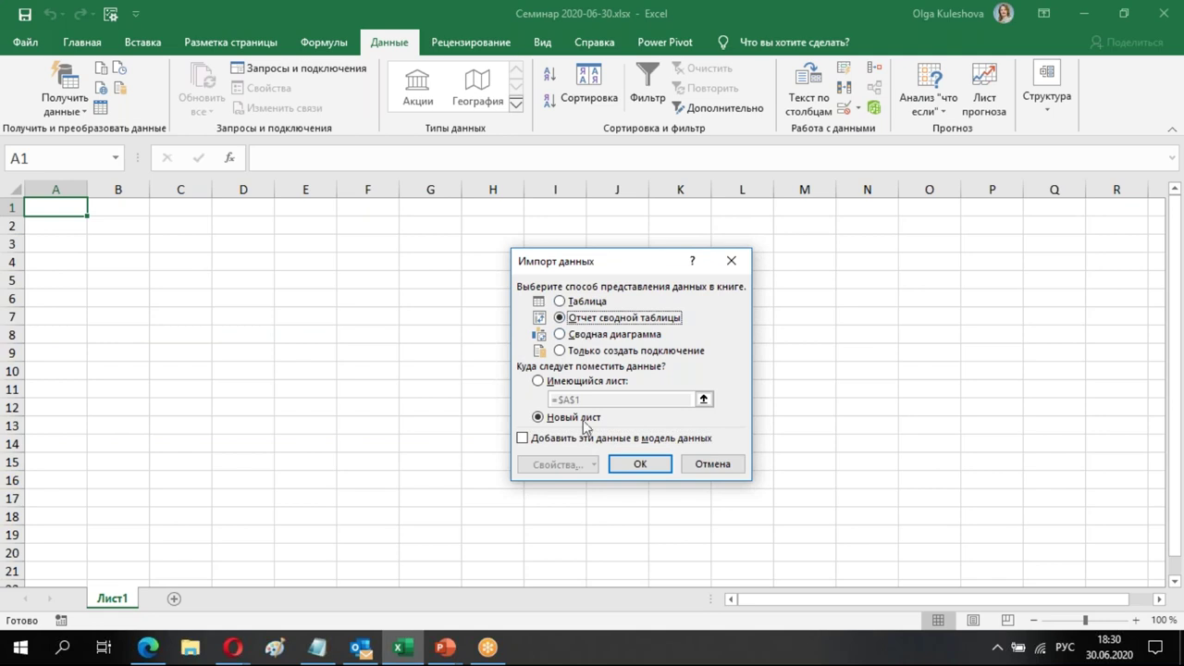
click(658, 466)
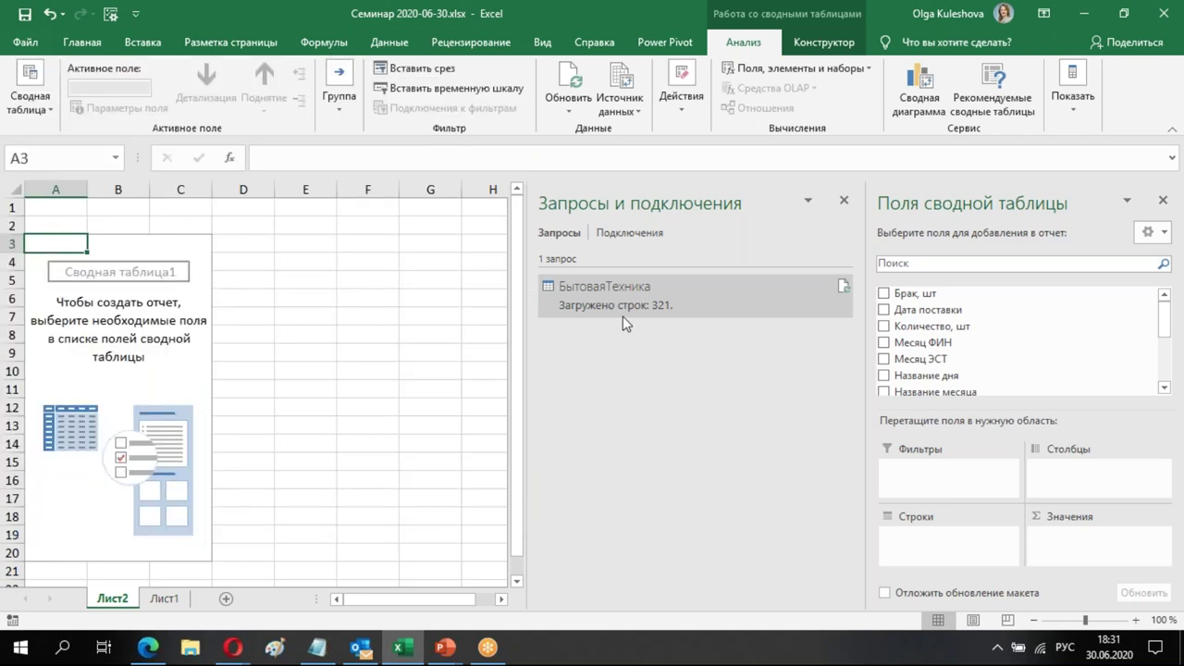
Close the queries pane, enlarge the PivotTable field list, and summarise Количество, шт with Название месяца as rows
click(844, 200)
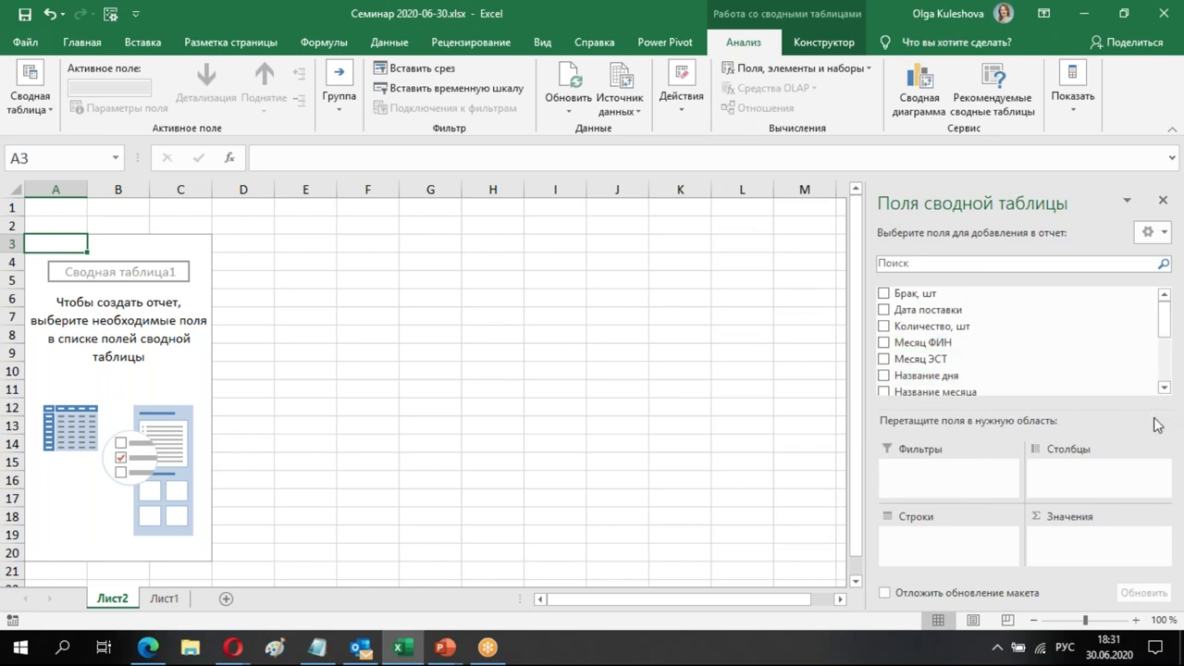
drag(1140, 411, 1147, 460)
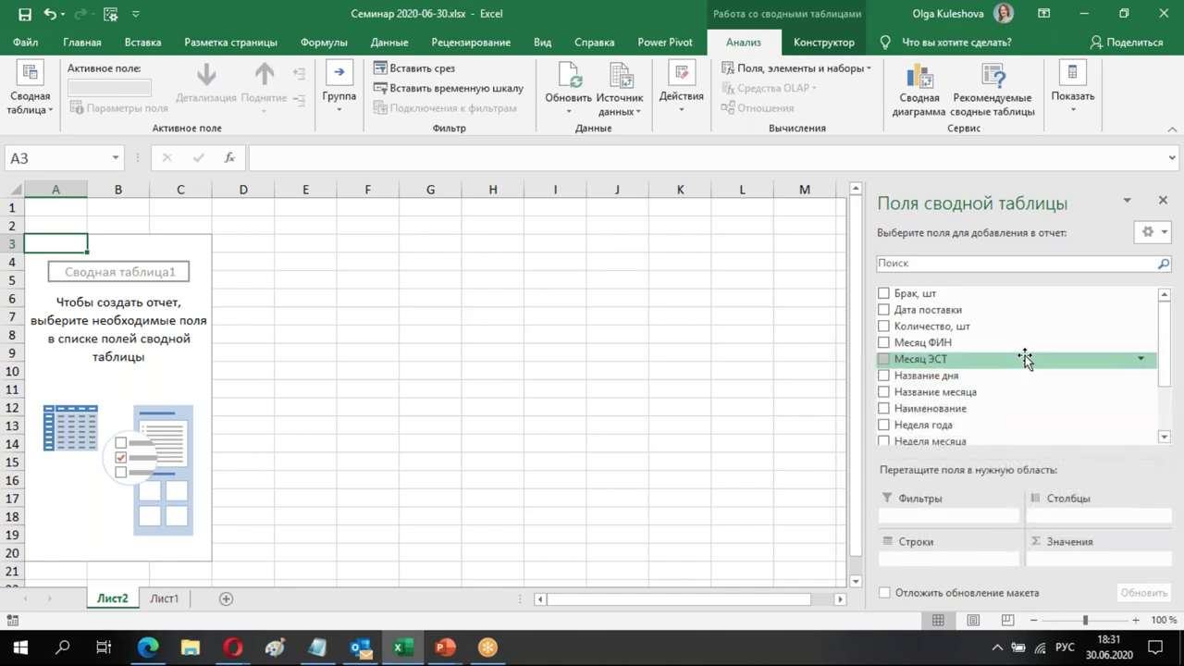
scroll(1024, 361, down, 1)
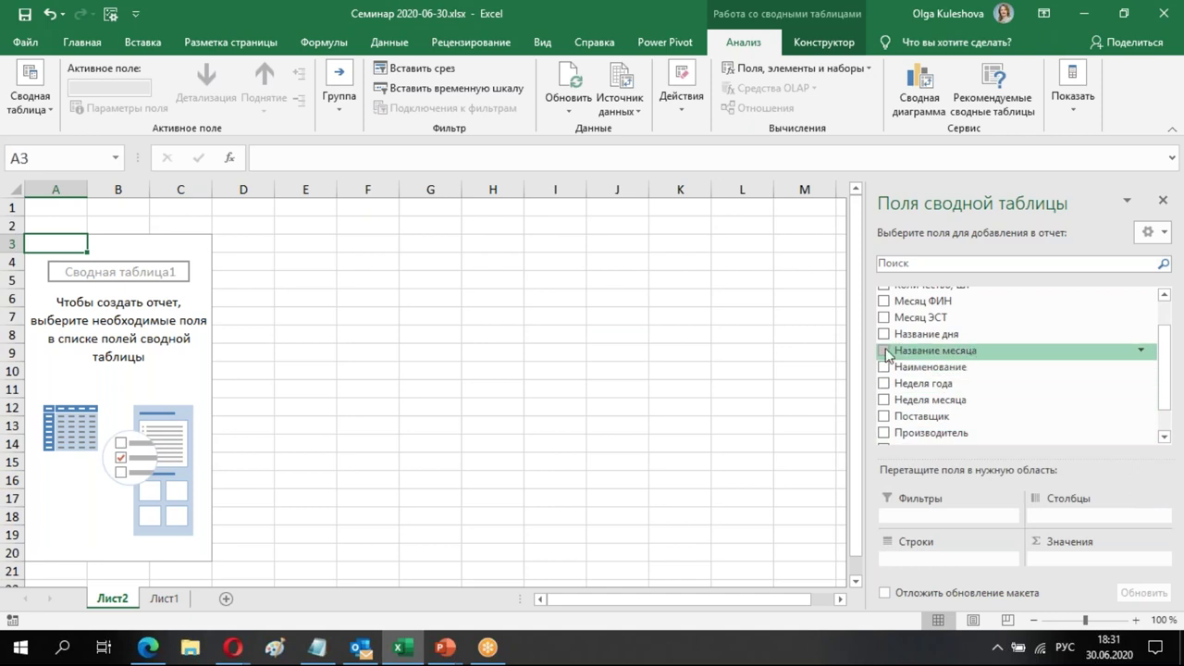
click(883, 352)
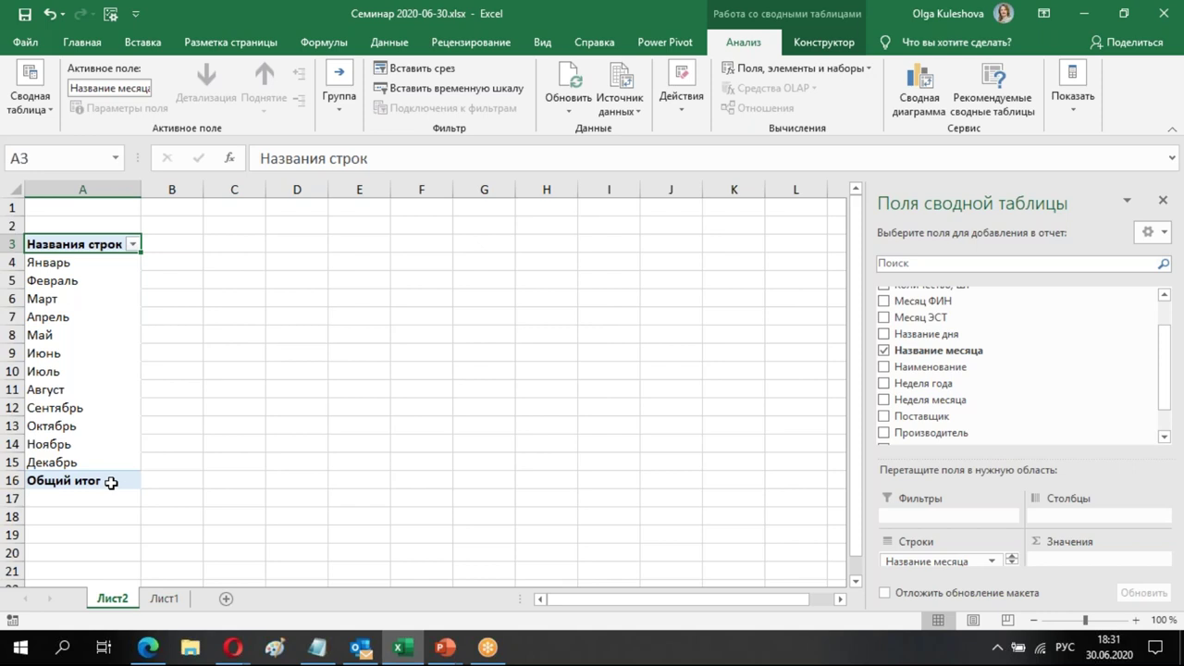
scroll(1064, 421, up, 1)
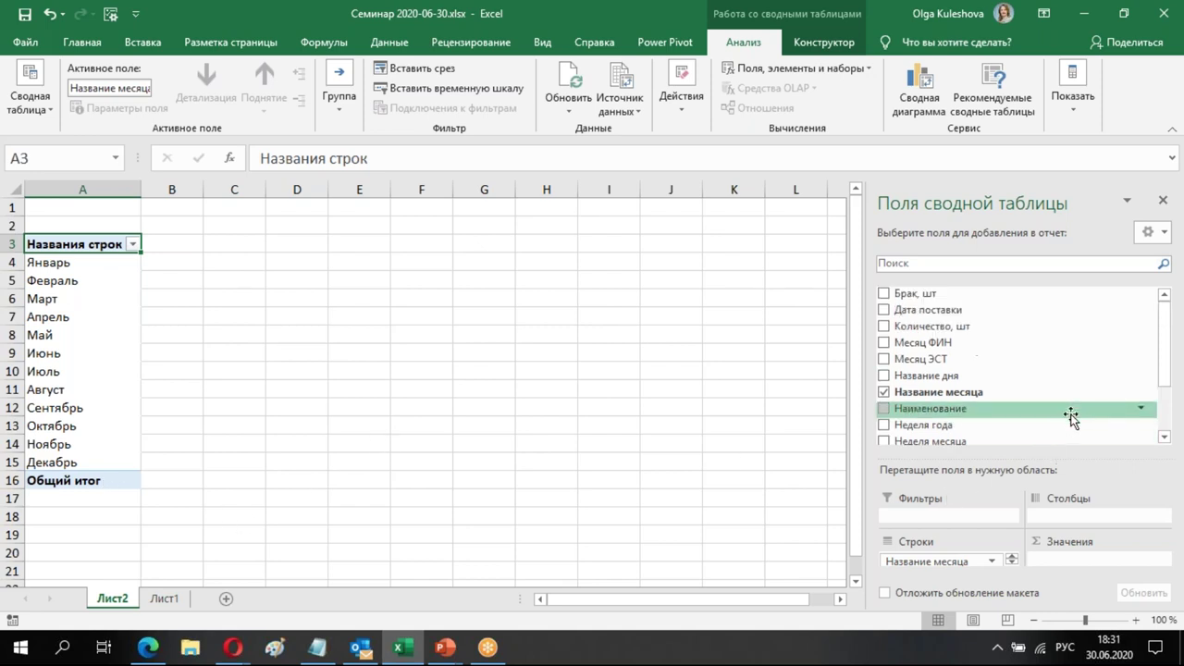
click(884, 327)
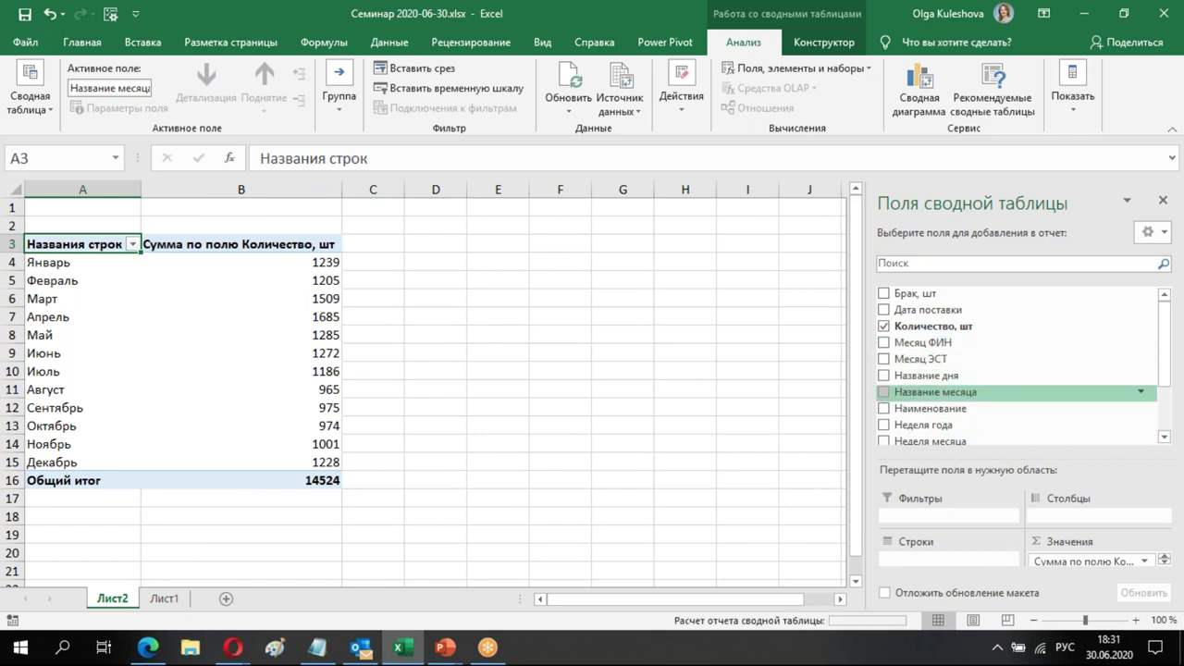
Replace Название месяца with Месяц ФИН as the PivotTable's row field
click(884, 393)
scroll(1030, 385, down, 2)
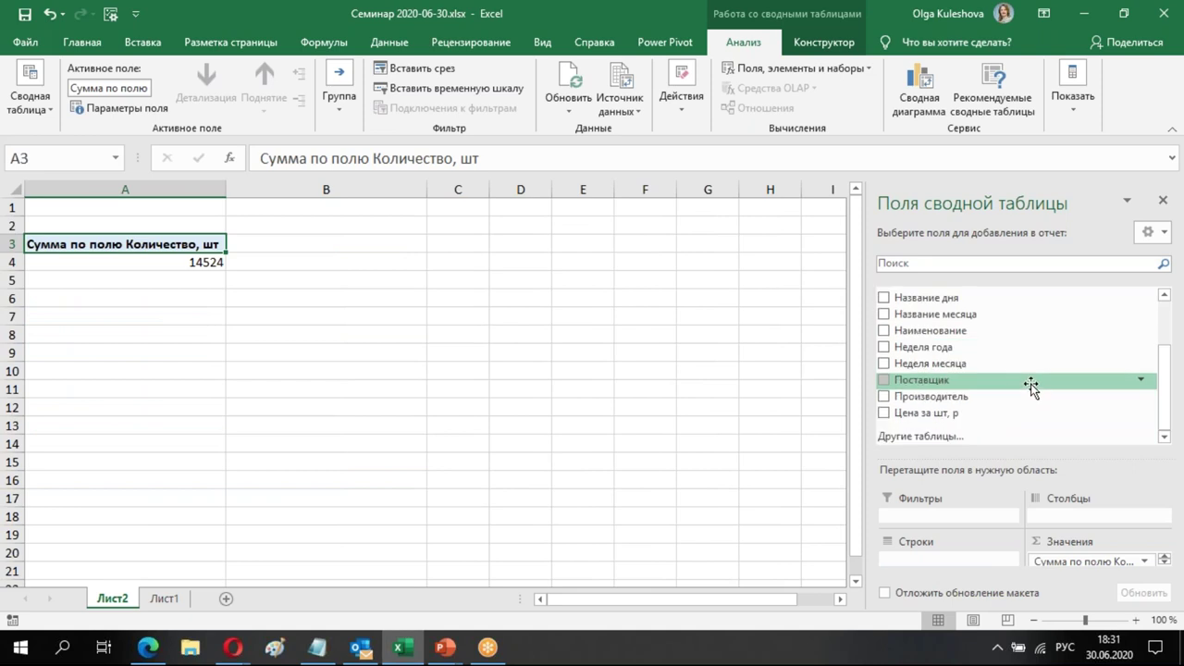
scroll(1031, 385, up, 2)
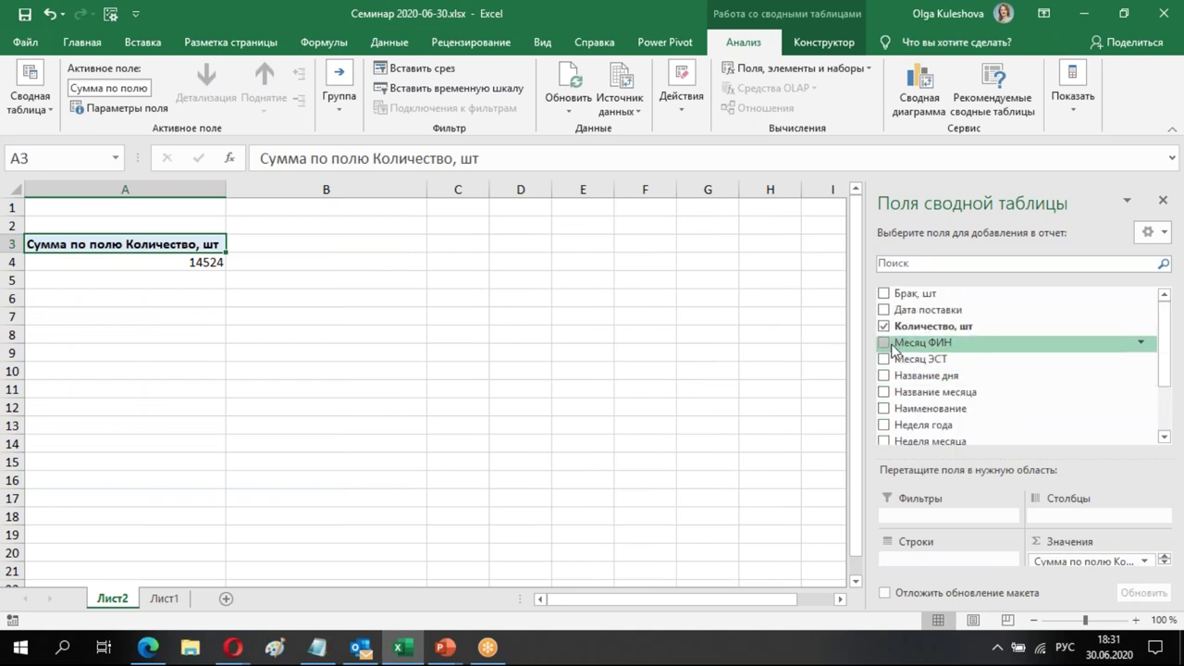
click(884, 342)
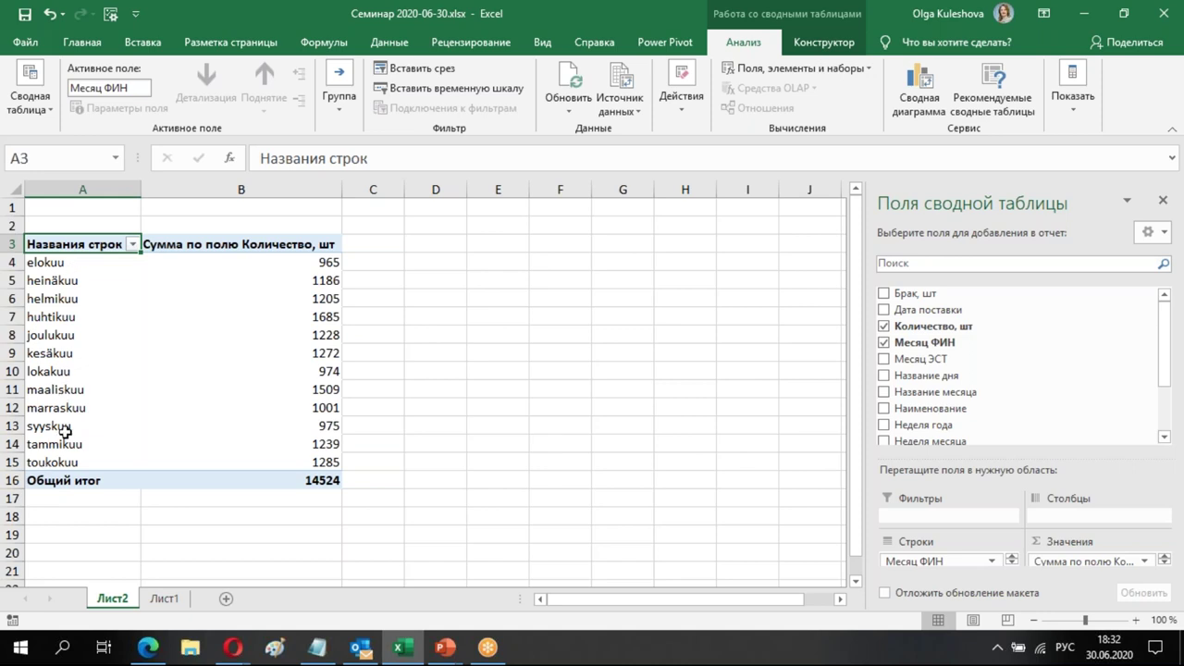
Replace Месяц ФИН with Месяц ЭСТ as the PivotTable's row field and check the sorting options for its labels
click(890, 344)
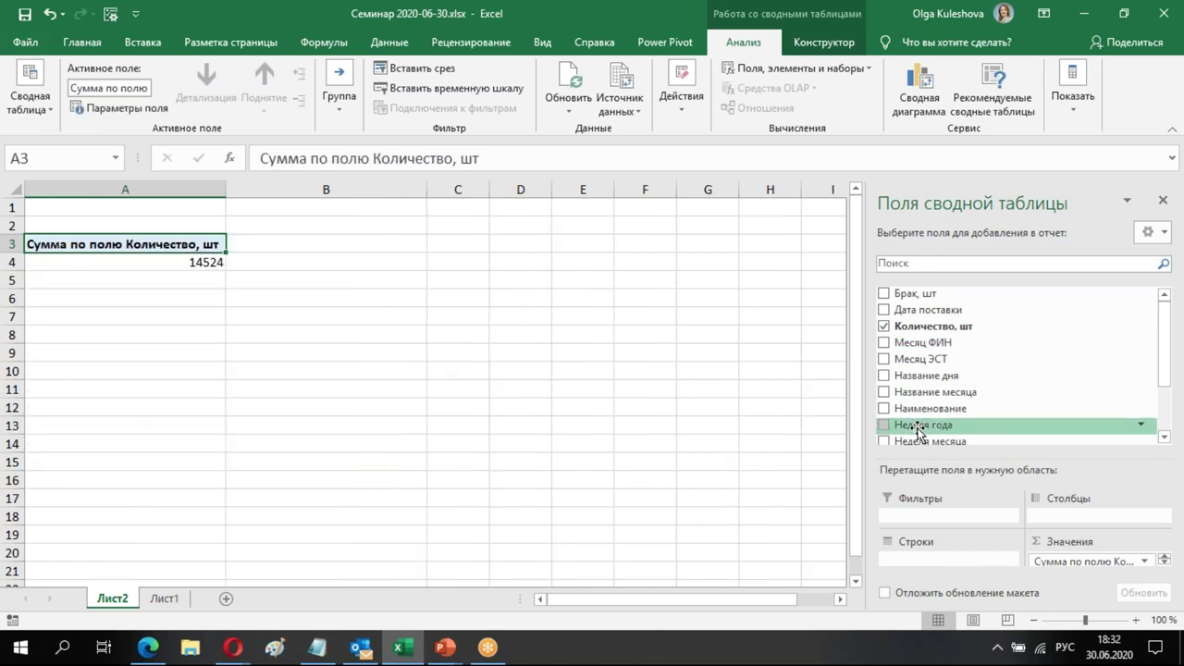
click(886, 360)
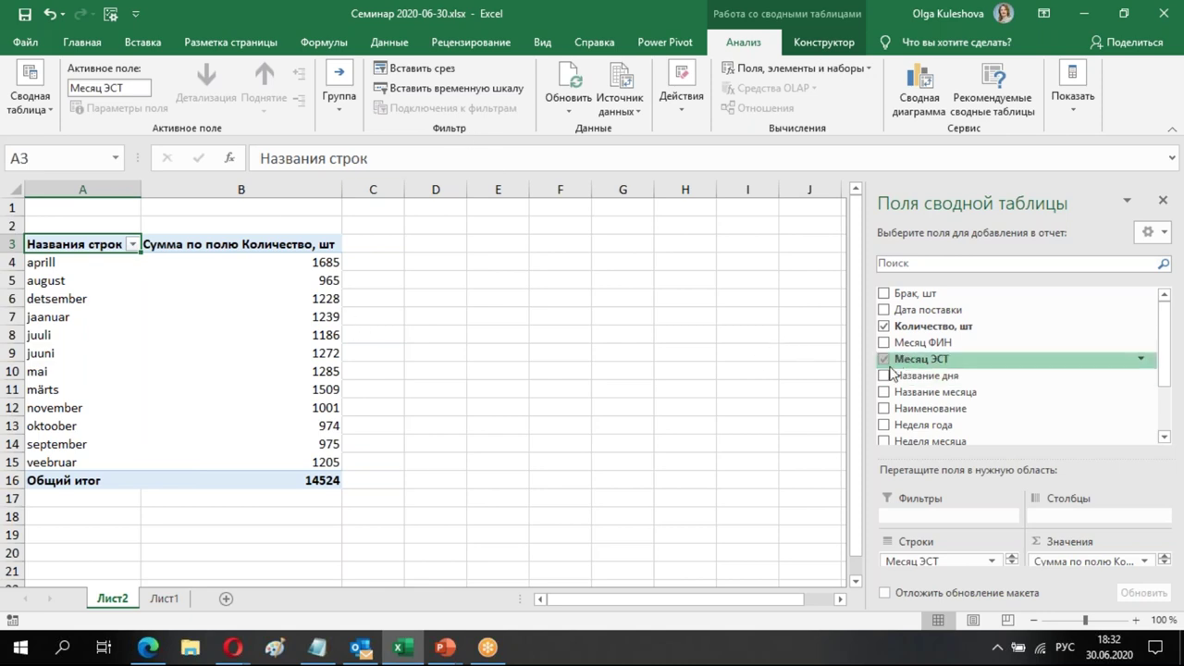
right_click(66, 323)
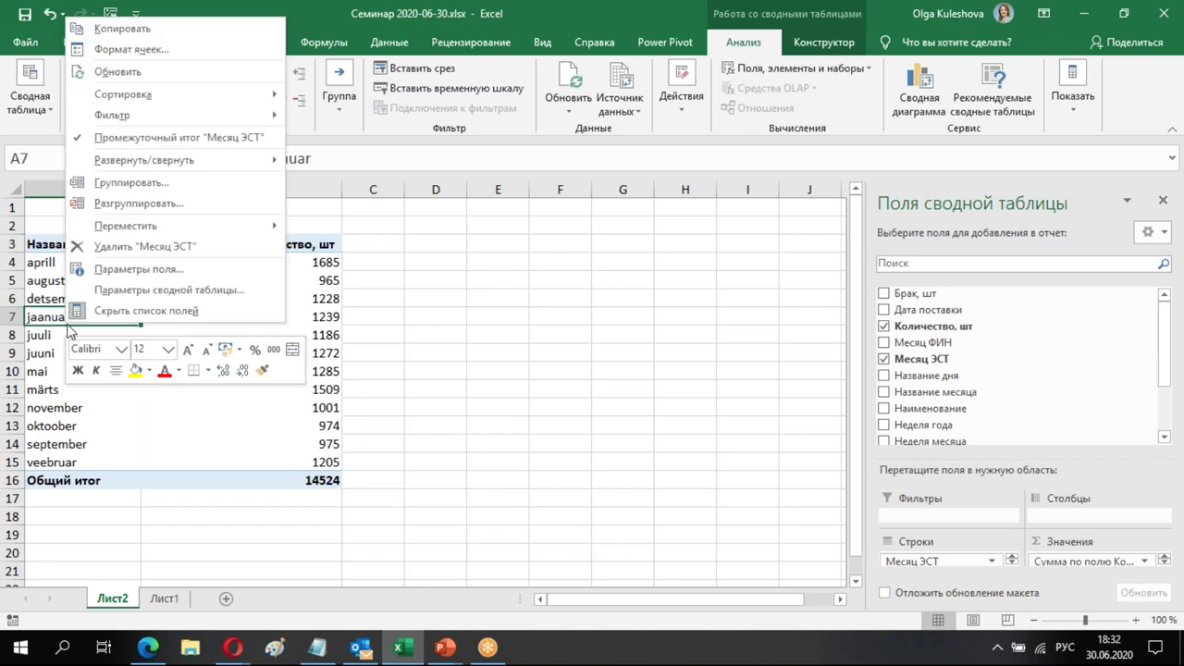
mouse_move(187, 100)
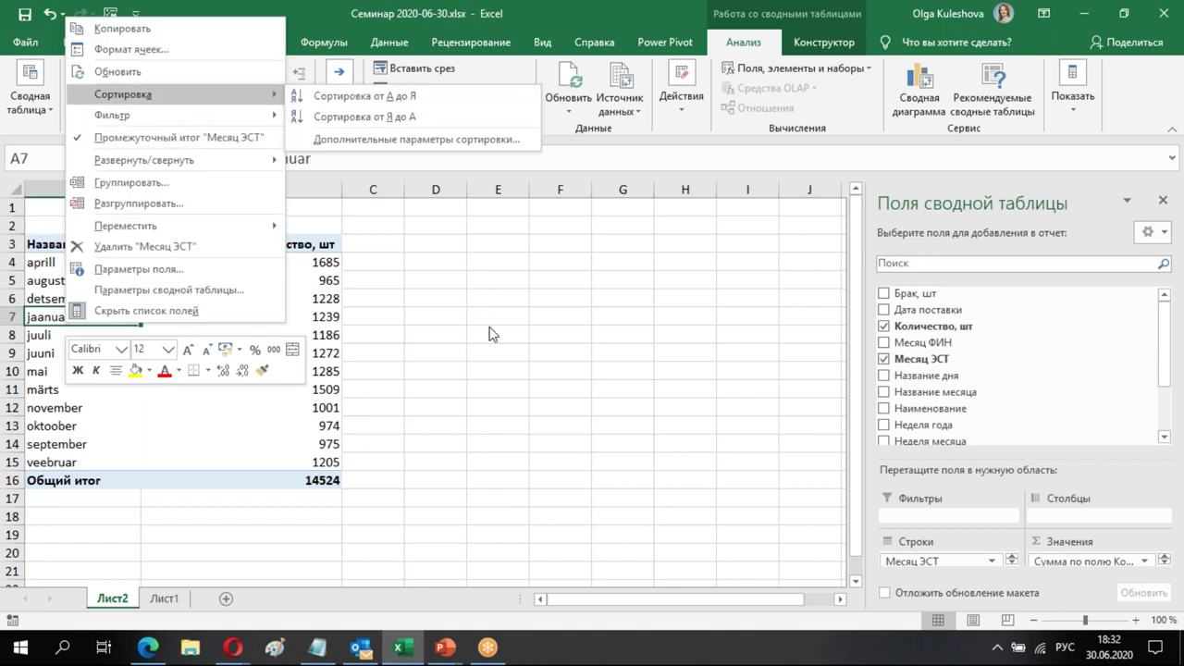
key(Escape)
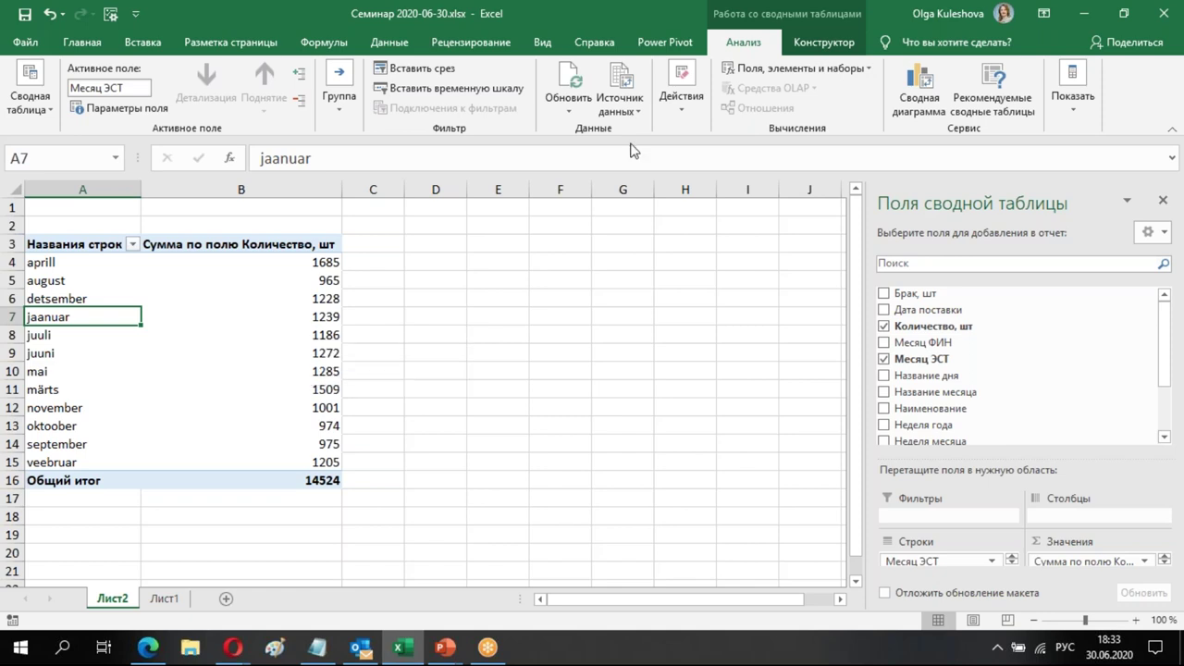
Hide the PivotTable field list, show the workbook queries, and create a new query referencing БытоваяТехника
click(1165, 203)
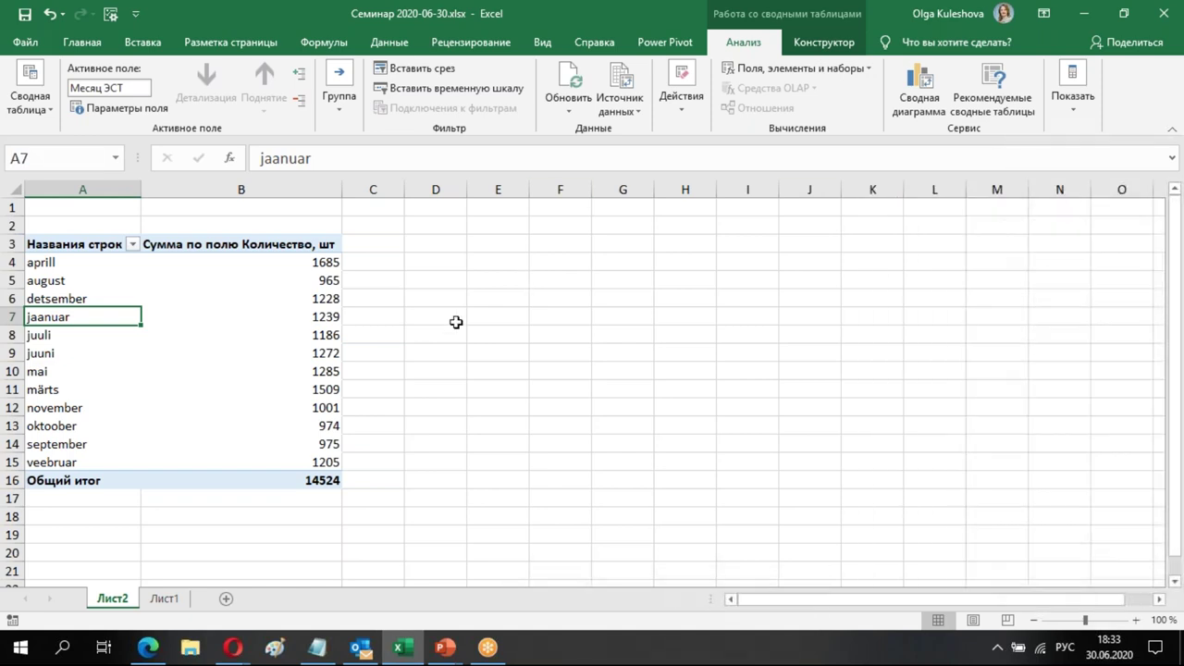
click(388, 41)
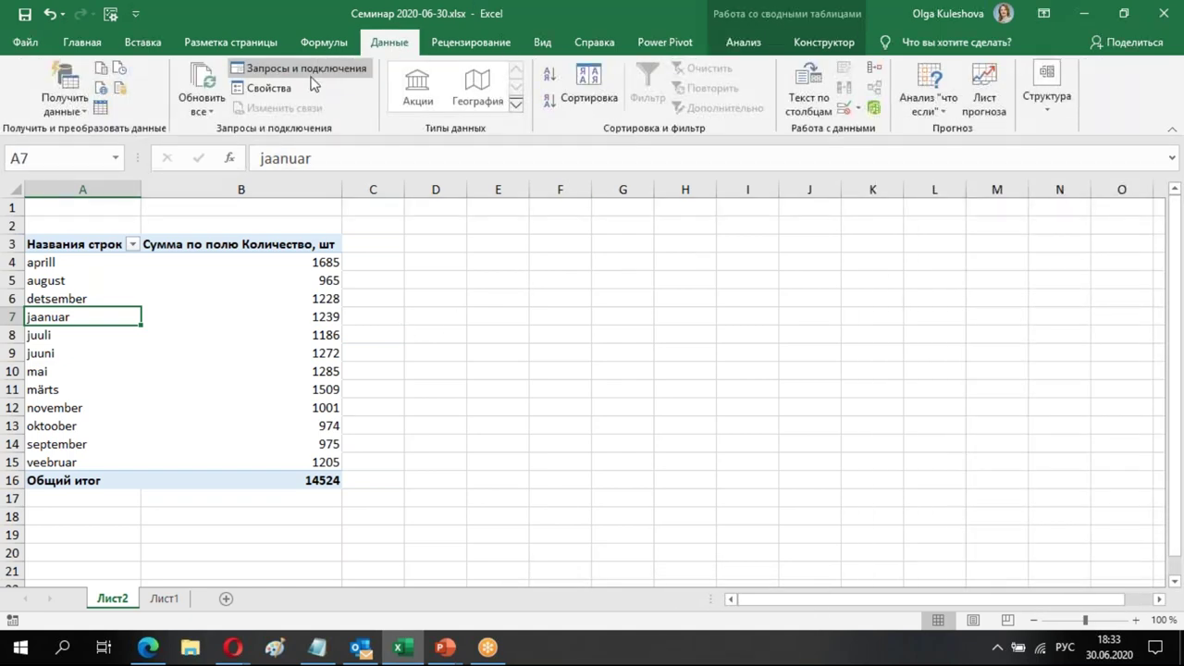
click(315, 69)
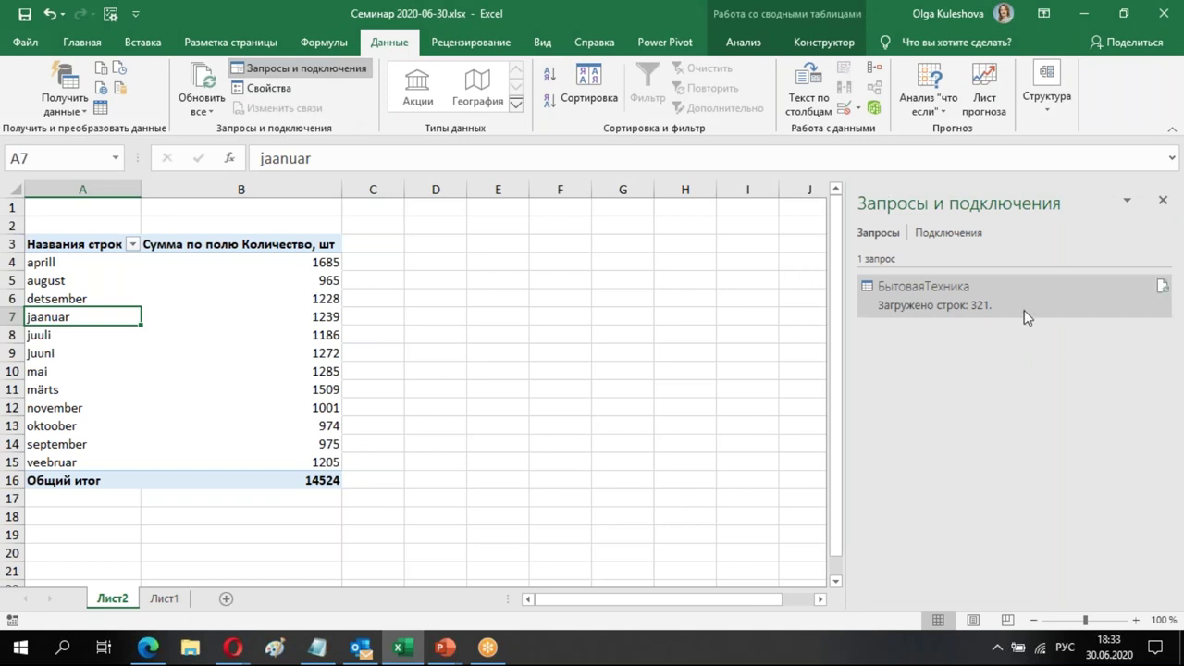
click(924, 289)
right_click(925, 291)
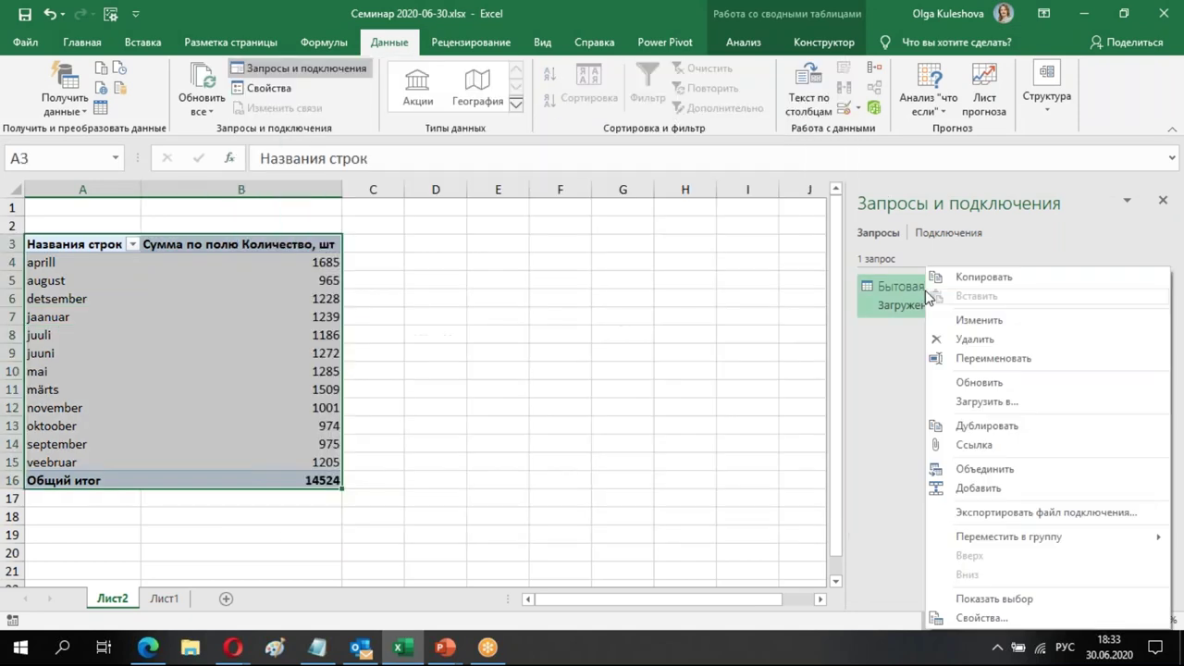
click(1004, 445)
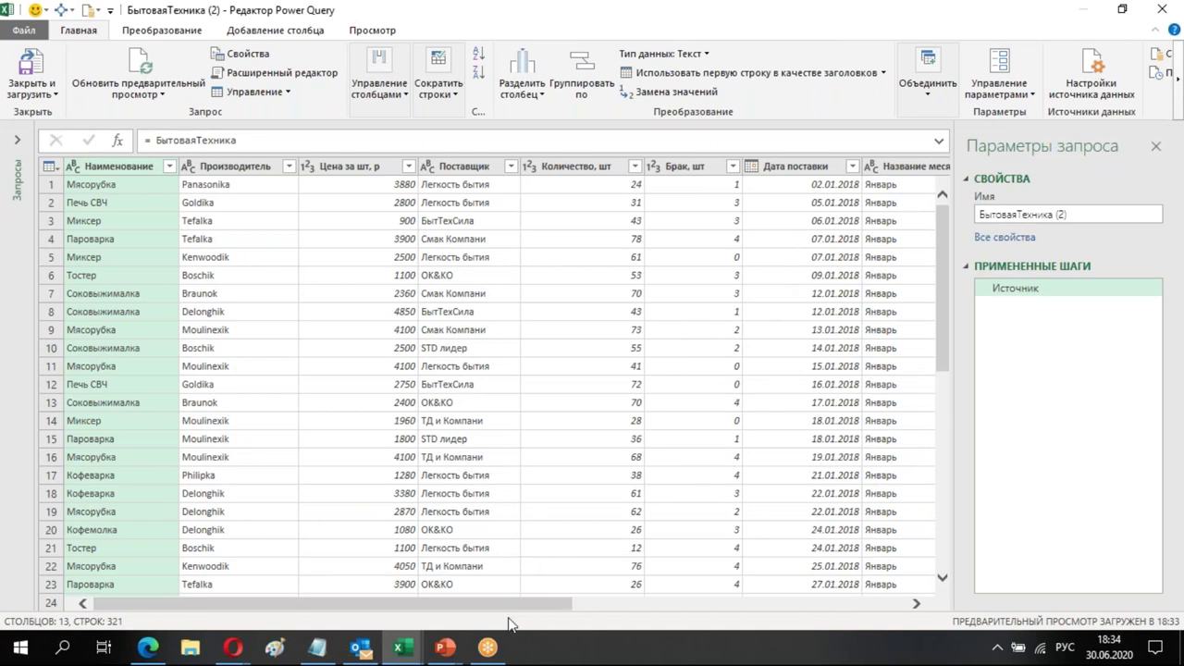
Keep only the Дата поставки, Название месяца, Месяц ЭСТ and Месяц ФИН columns in the referenced query
drag(560, 603, 907, 547)
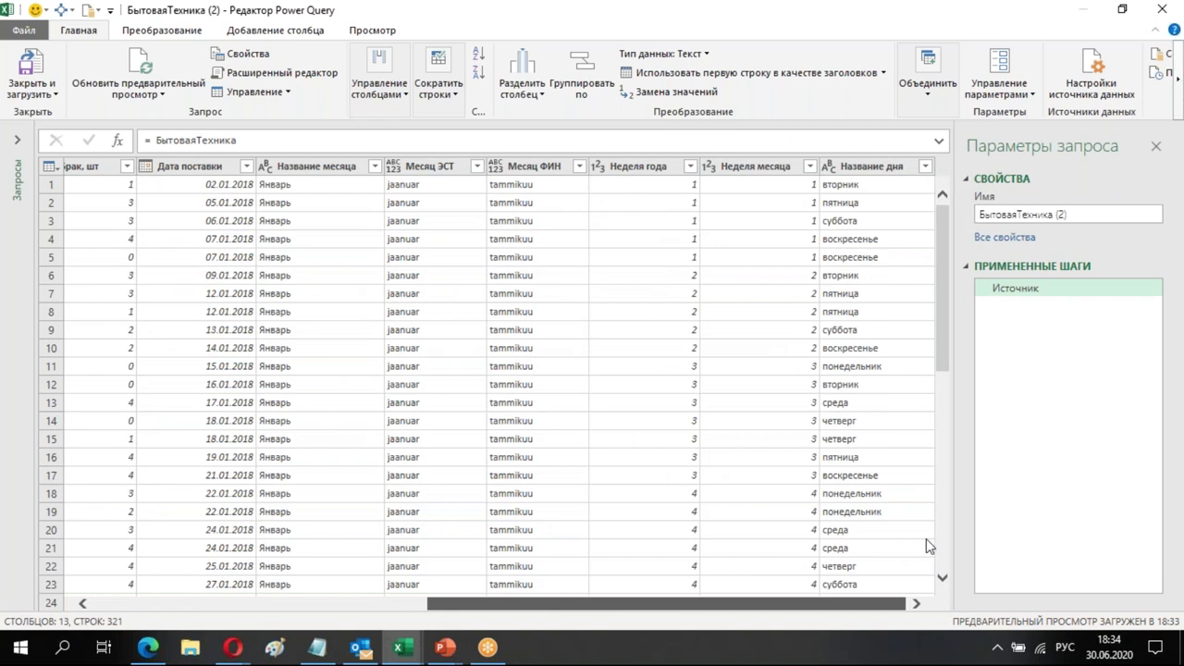
drag(848, 603, 676, 581)
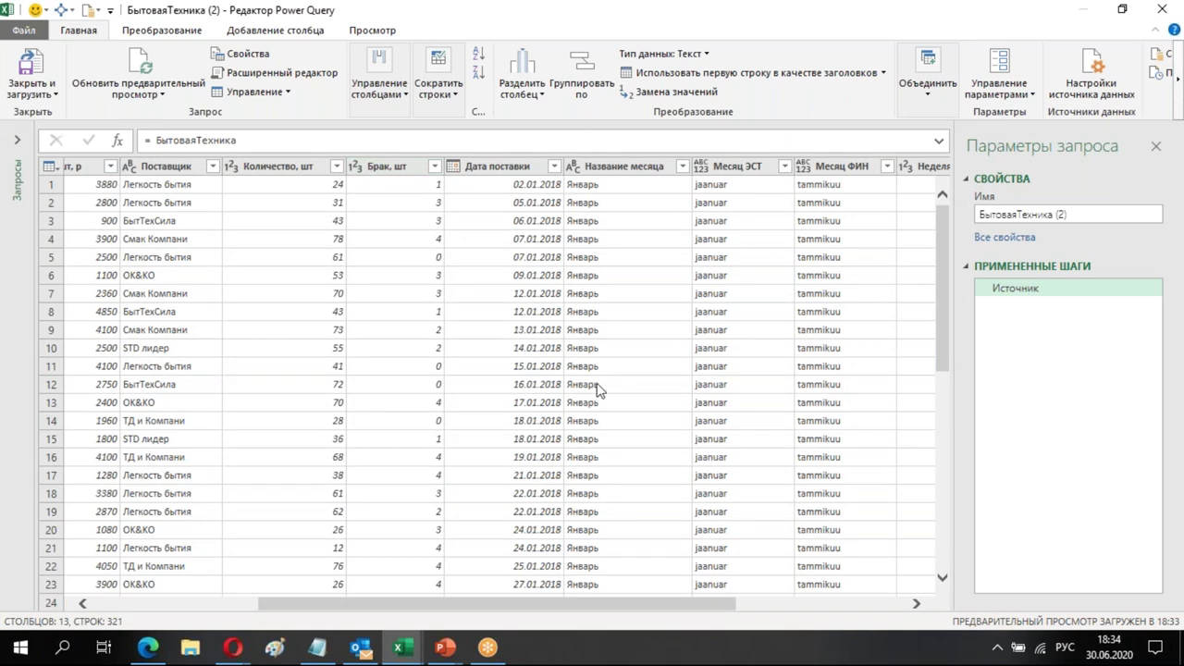
click(530, 172)
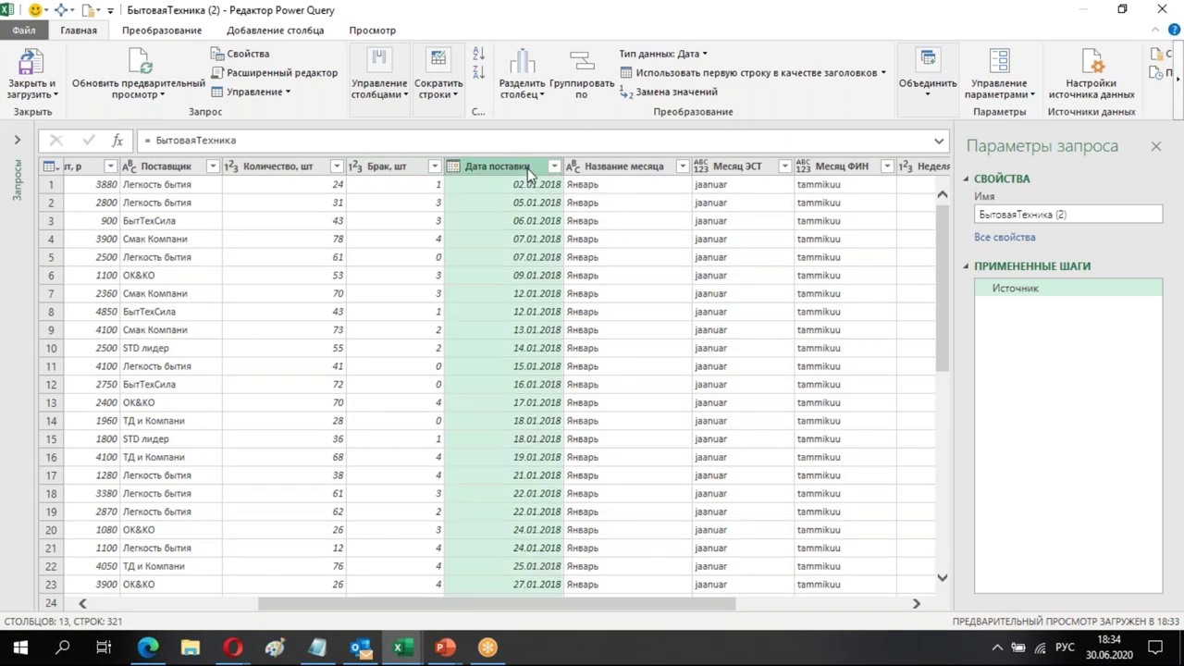
ctrl+click(641, 172)
ctrl+click(740, 171)
ctrl+click(835, 172)
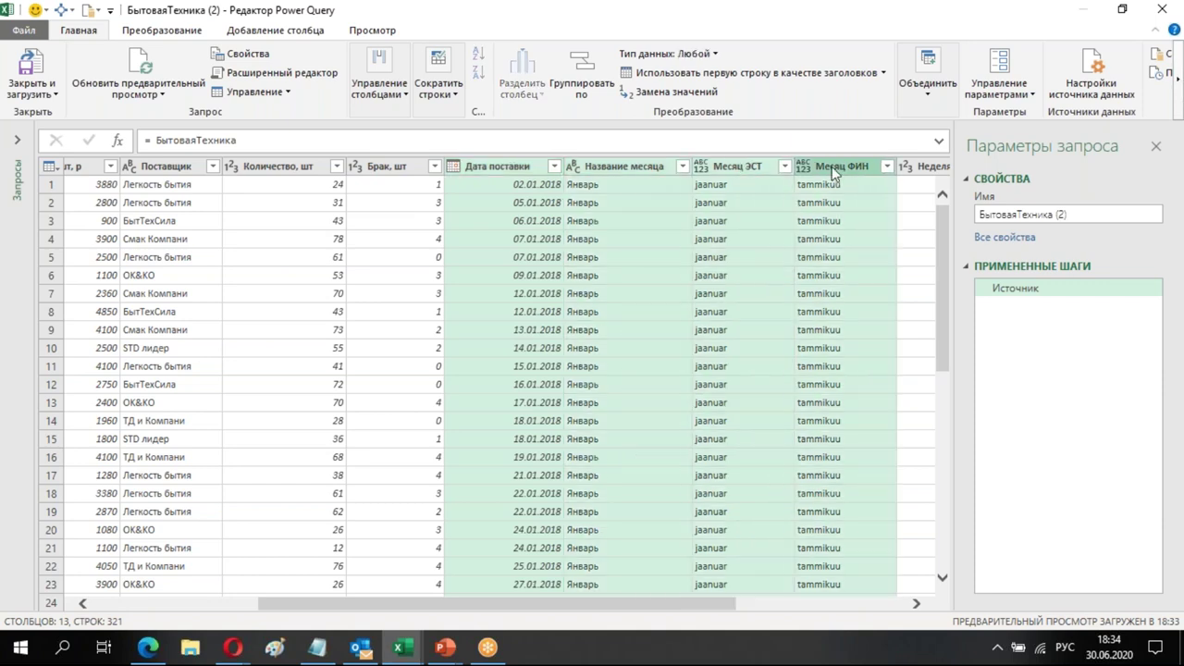
right_click(752, 177)
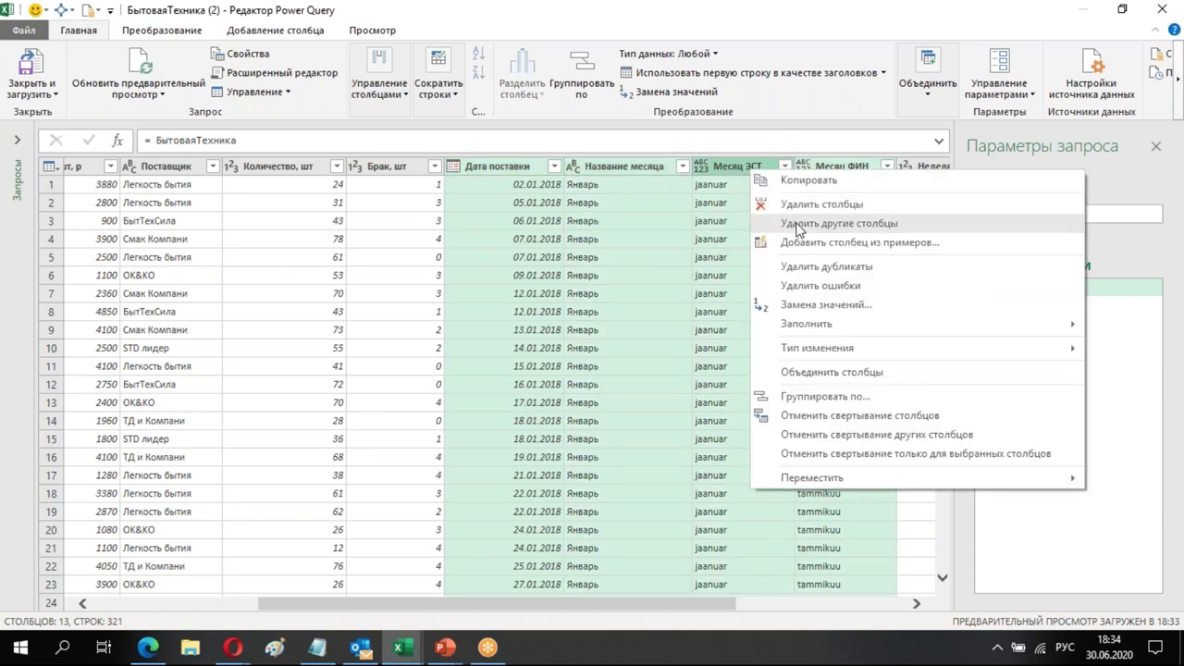
click(772, 227)
Add a month-number column derived from Дата поставки
click(148, 204)
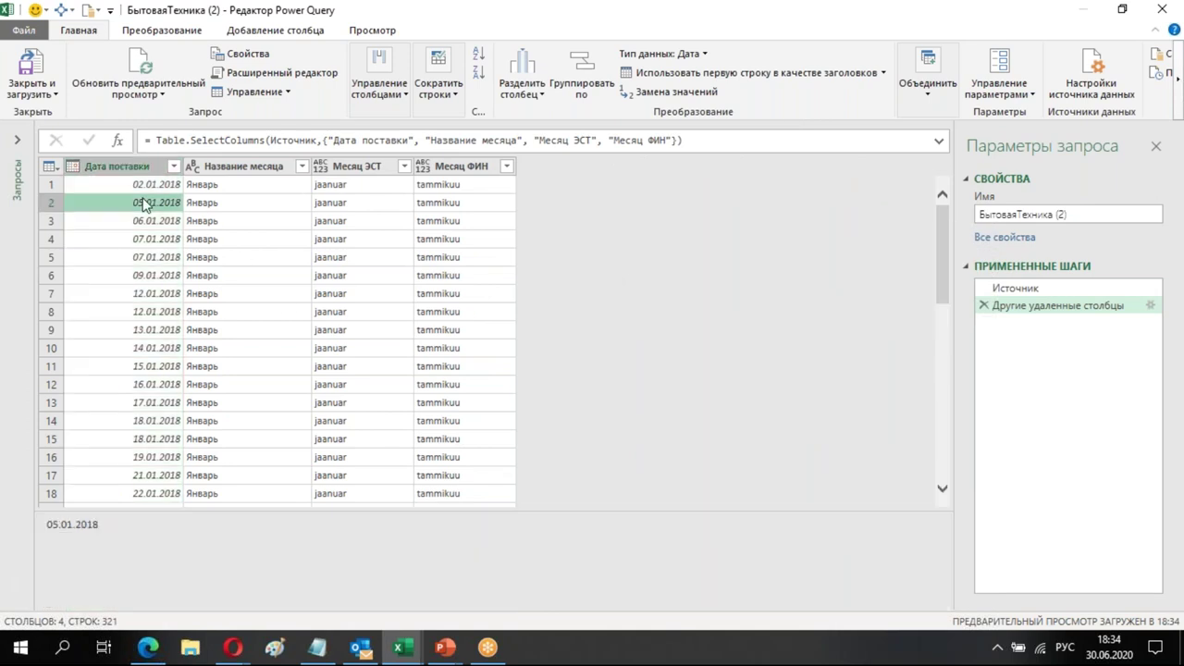
click(275, 36)
click(905, 83)
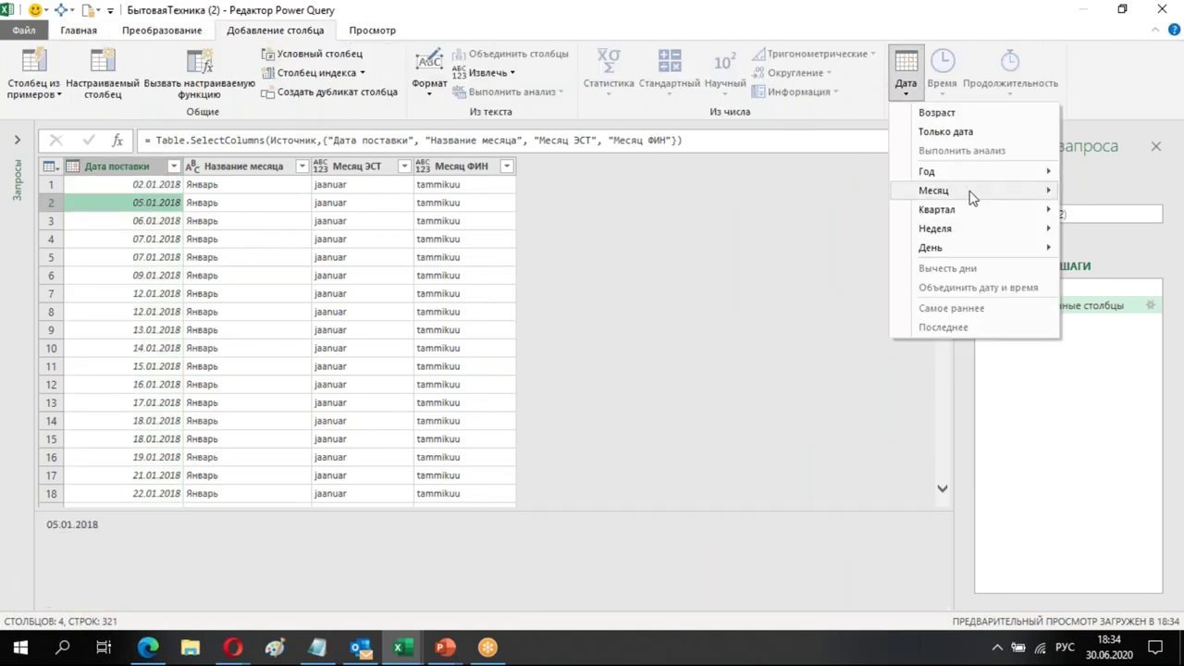
mouse_move(971, 198)
click(814, 192)
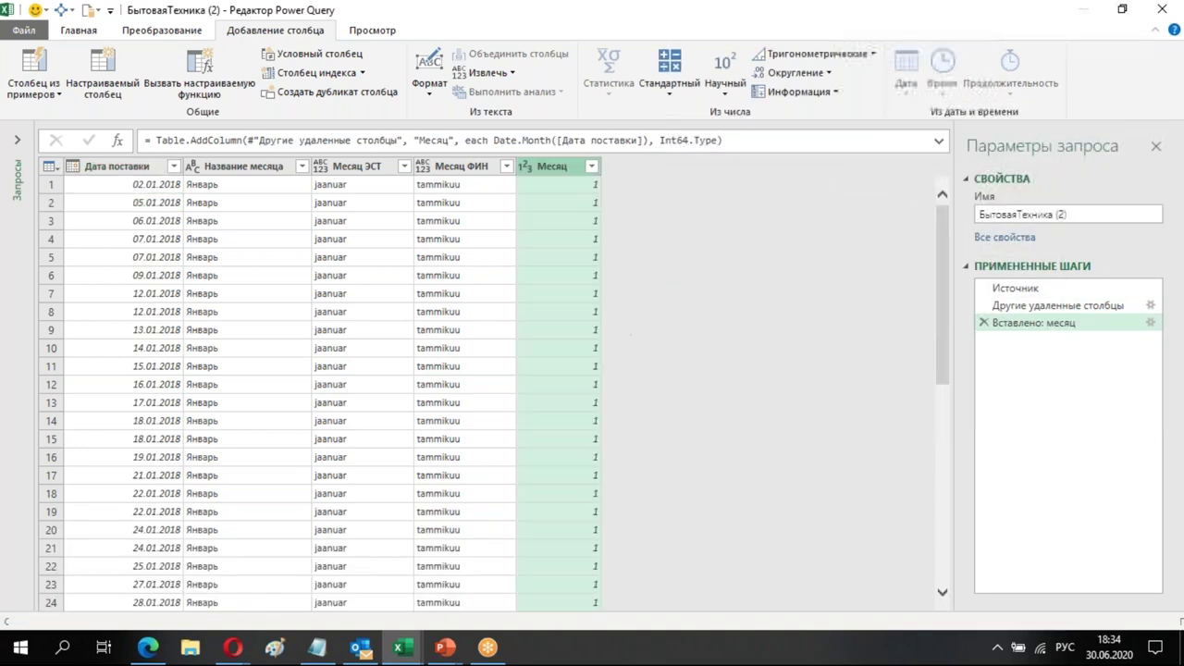
Review the distinct values of the Месяц column and remove duplicate rows based on it
click(591, 166)
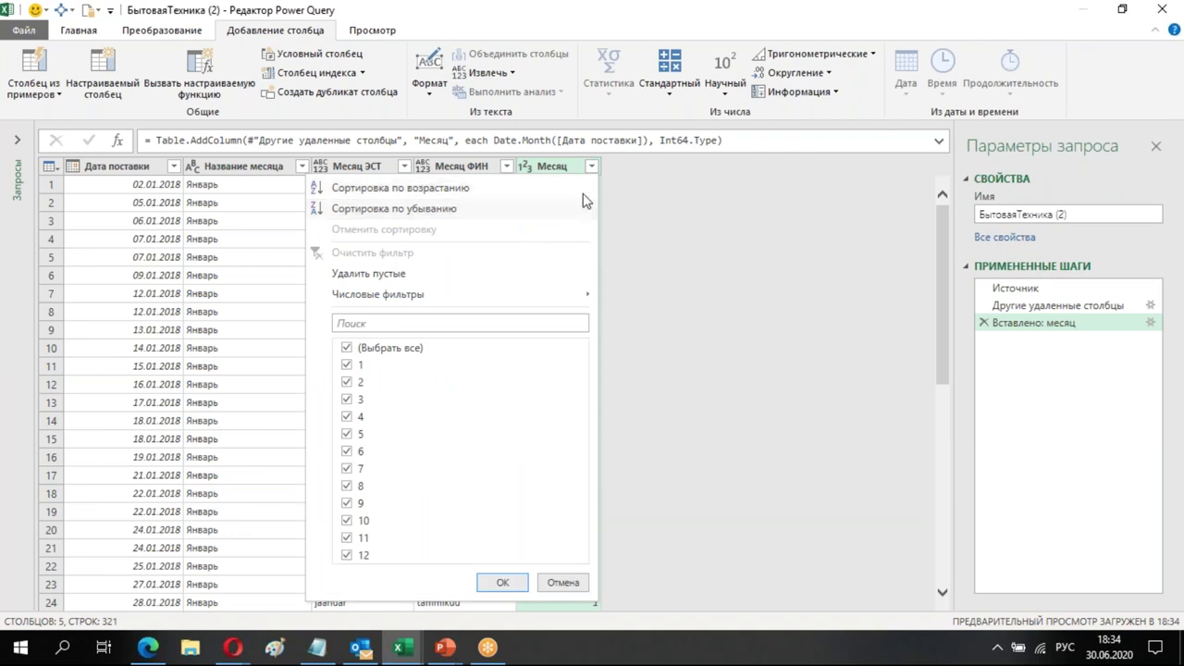
click(552, 166)
right_click(553, 167)
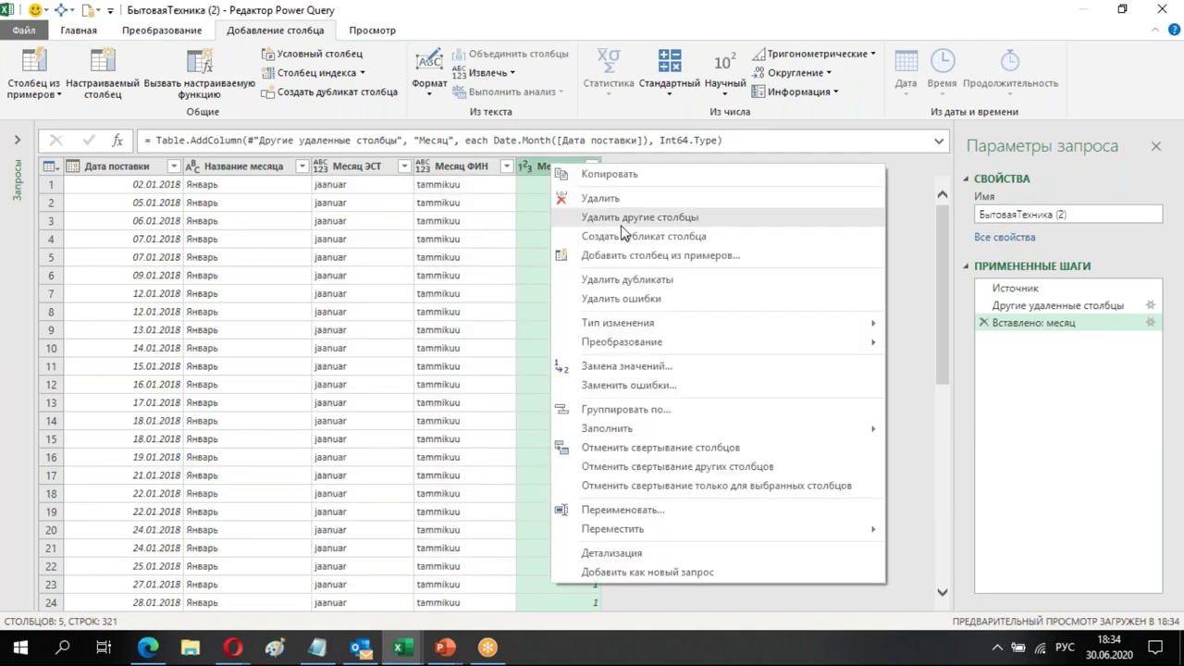
click(651, 280)
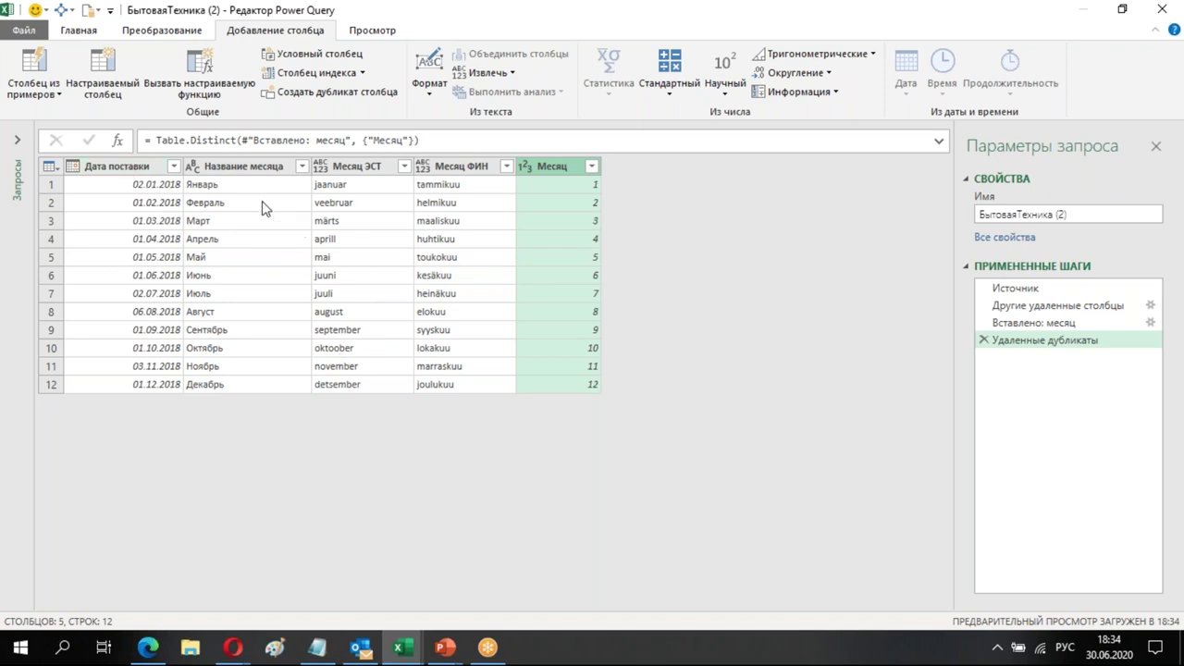
Remove the Дата поставки and Месяц columns from the deduplicated table
right_click(152, 172)
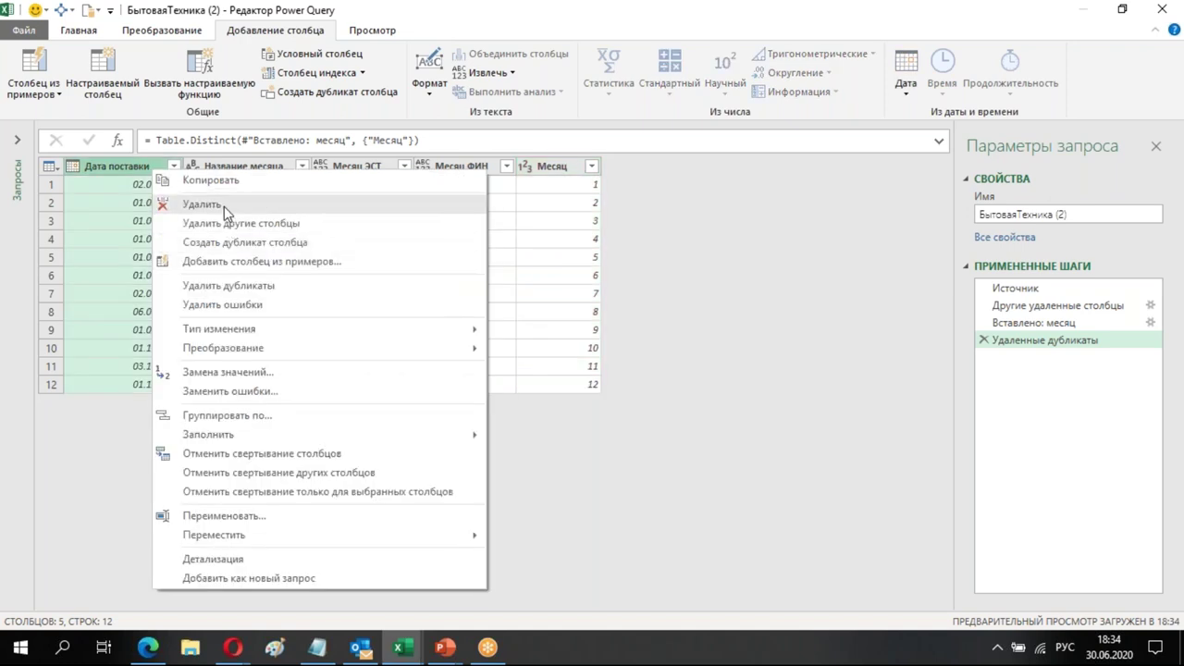
click(190, 127)
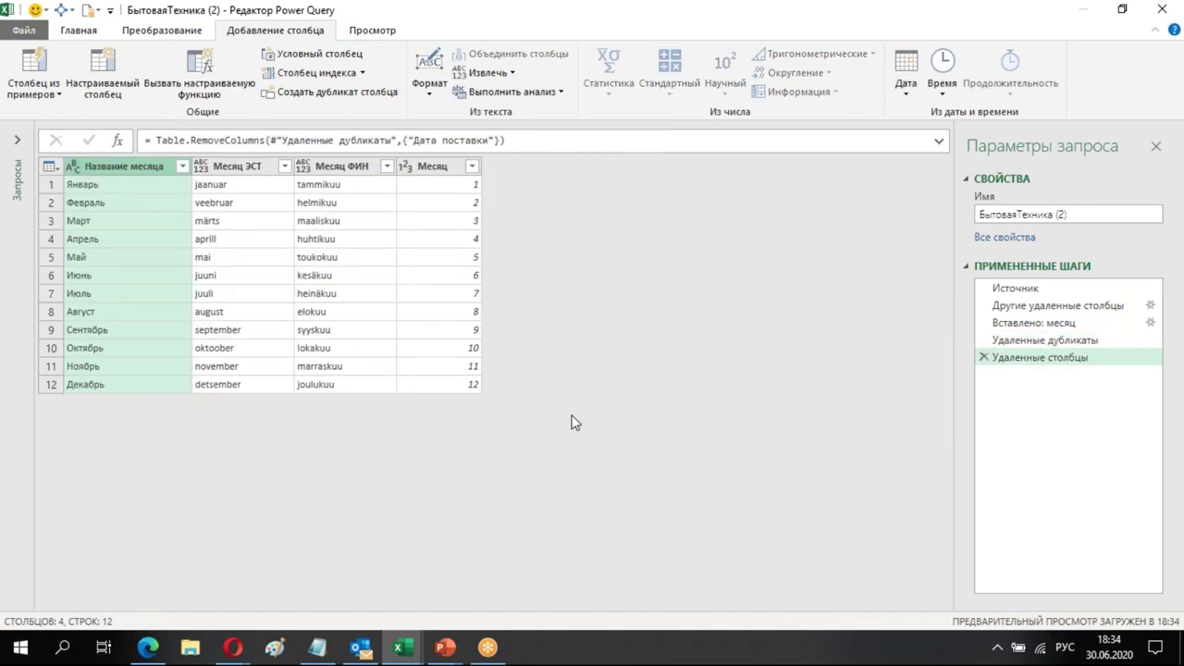
right_click(452, 174)
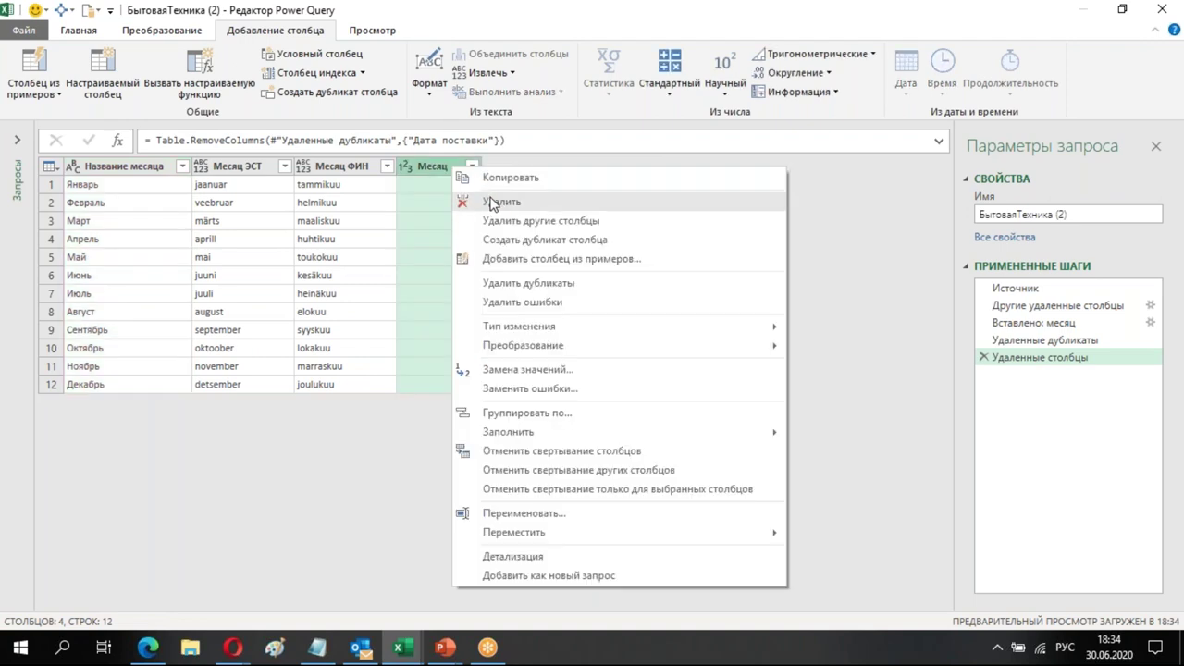
click(491, 203)
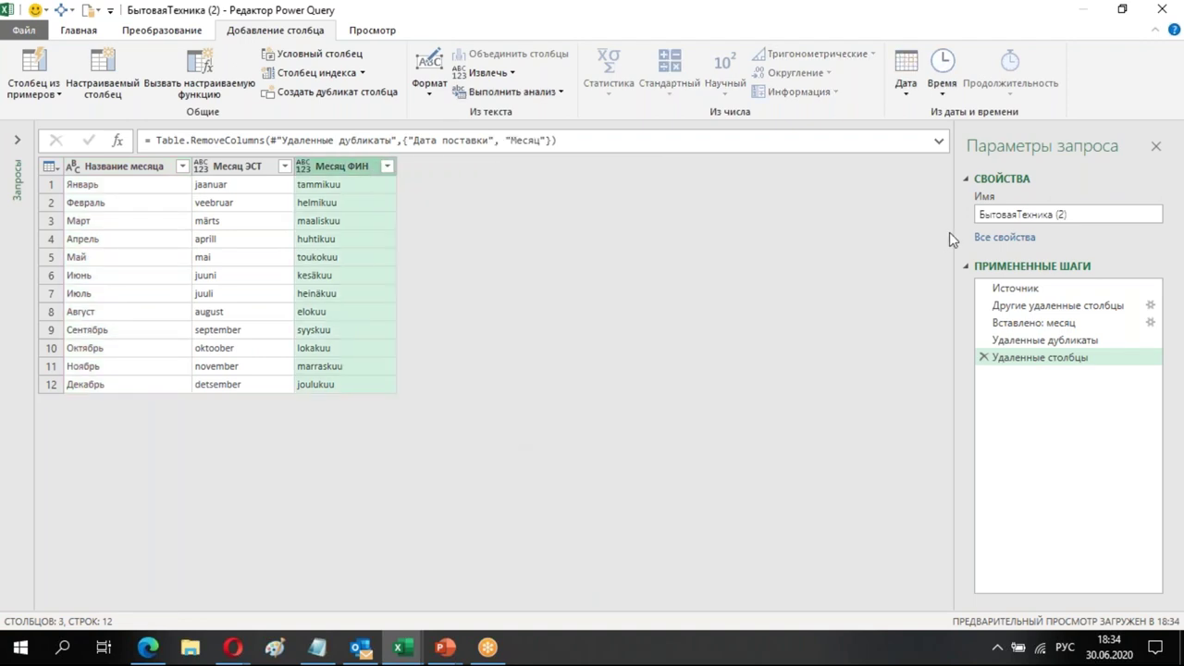
Rename the query as Справочник and close and load it to the workbook as a table
click(1070, 213)
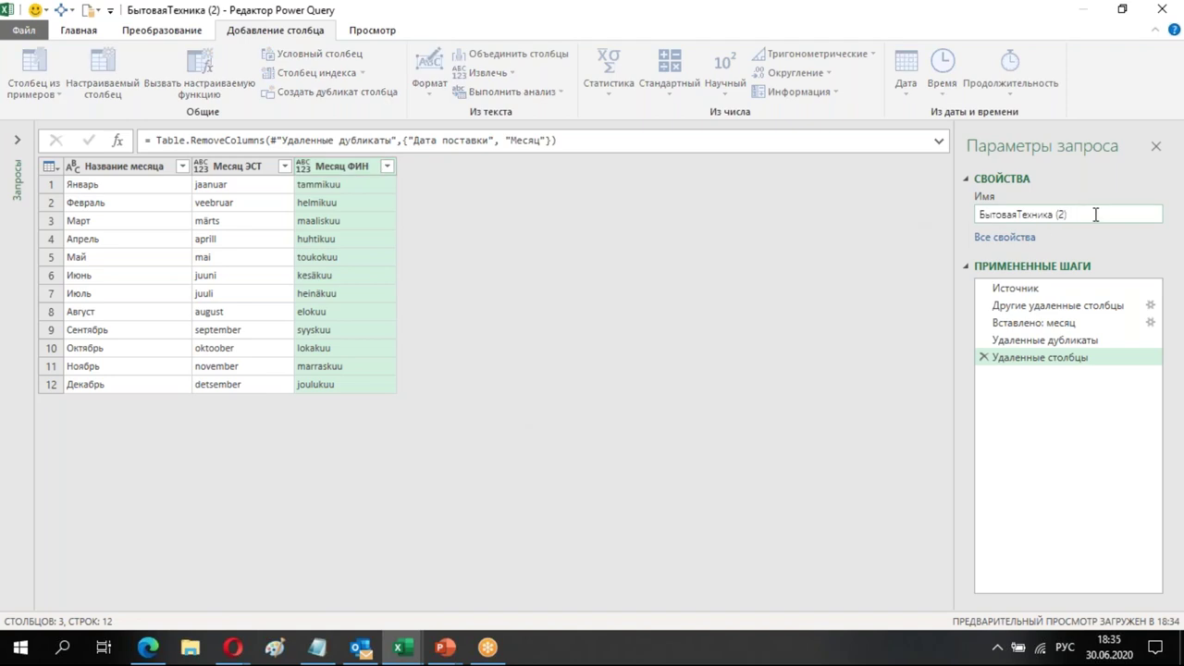
key(ctrl+a)
text(Справочник)
click(370, 264)
click(79, 30)
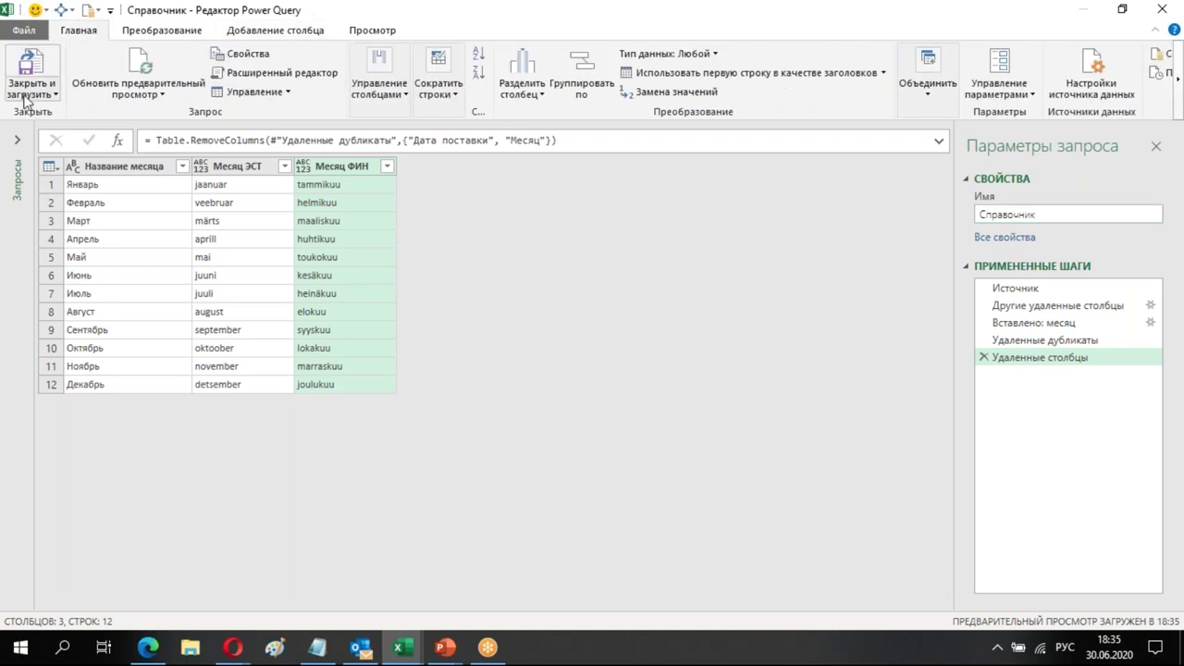
click(28, 70)
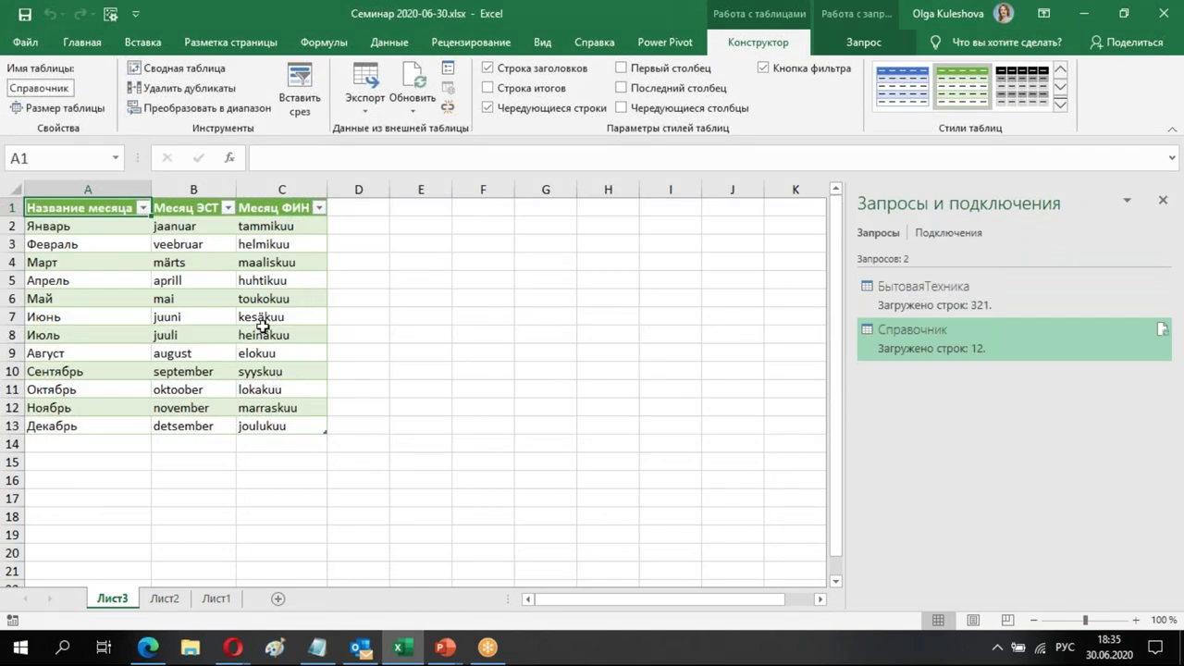
Import the Estonian month names in B2:B13 of the Справочник table as a custom list for sorting and filling
click(31, 43)
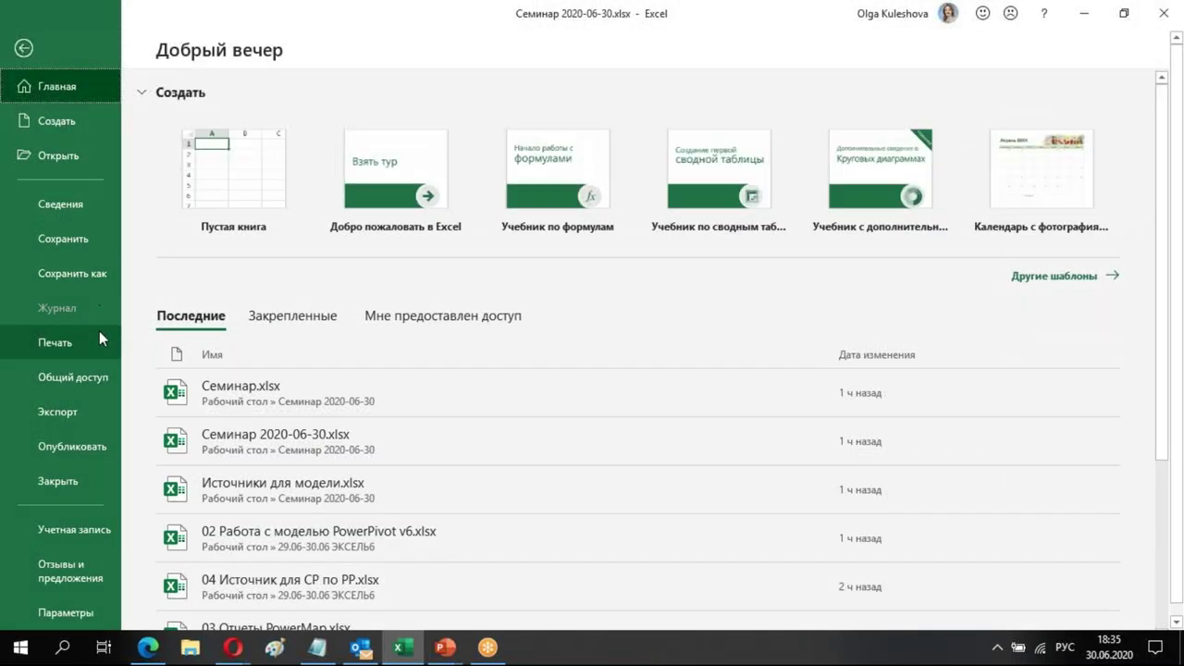
click(80, 611)
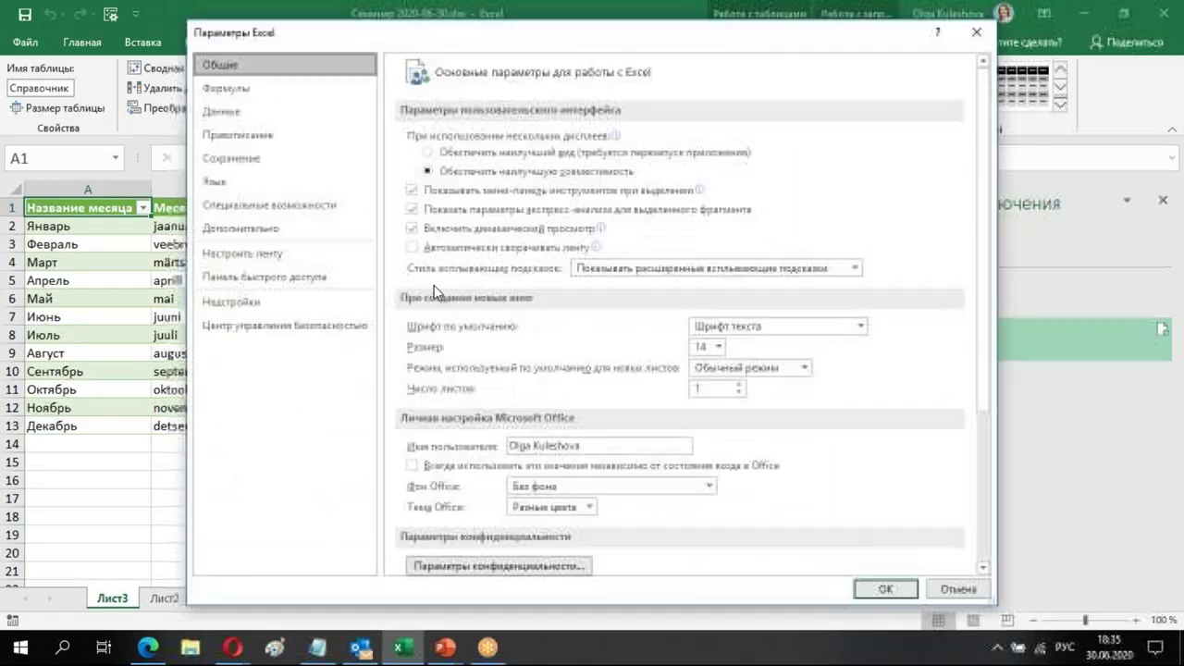
click(280, 228)
scroll(876, 298, down, 15)
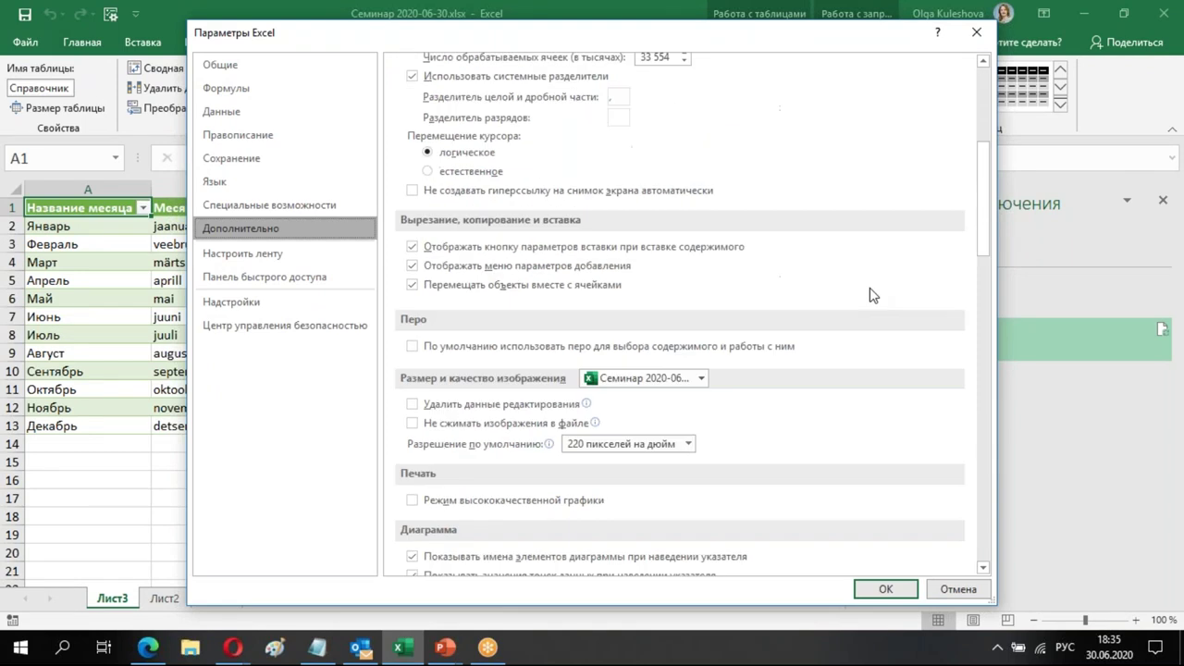
scroll(877, 298, down, 15)
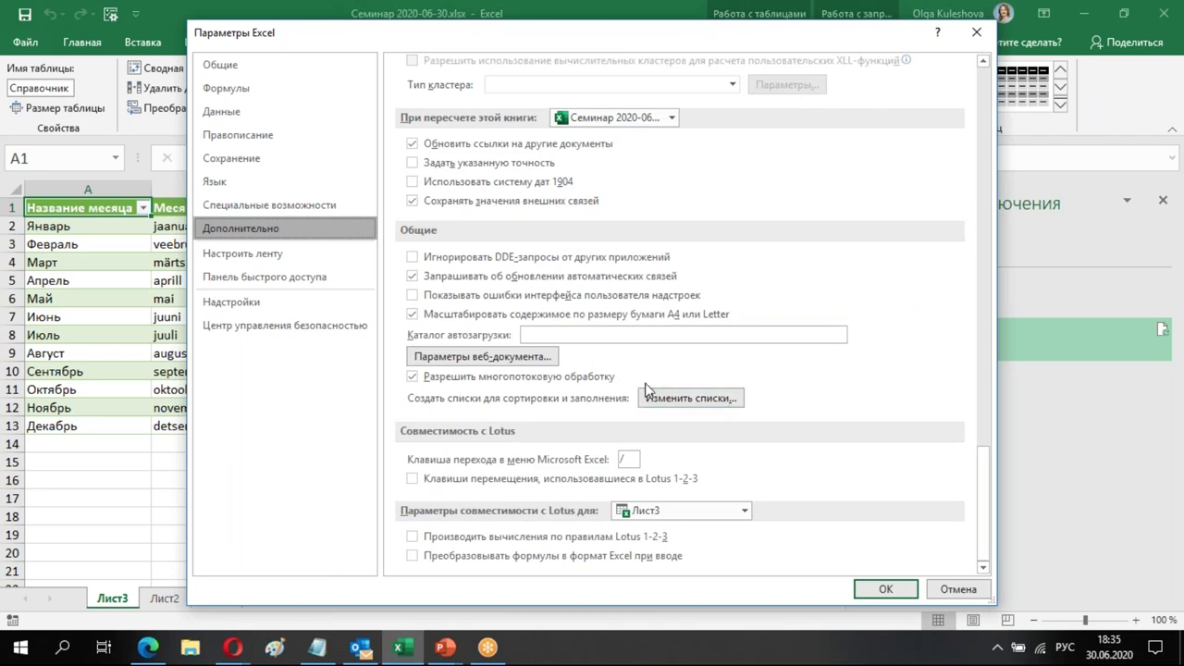
click(731, 407)
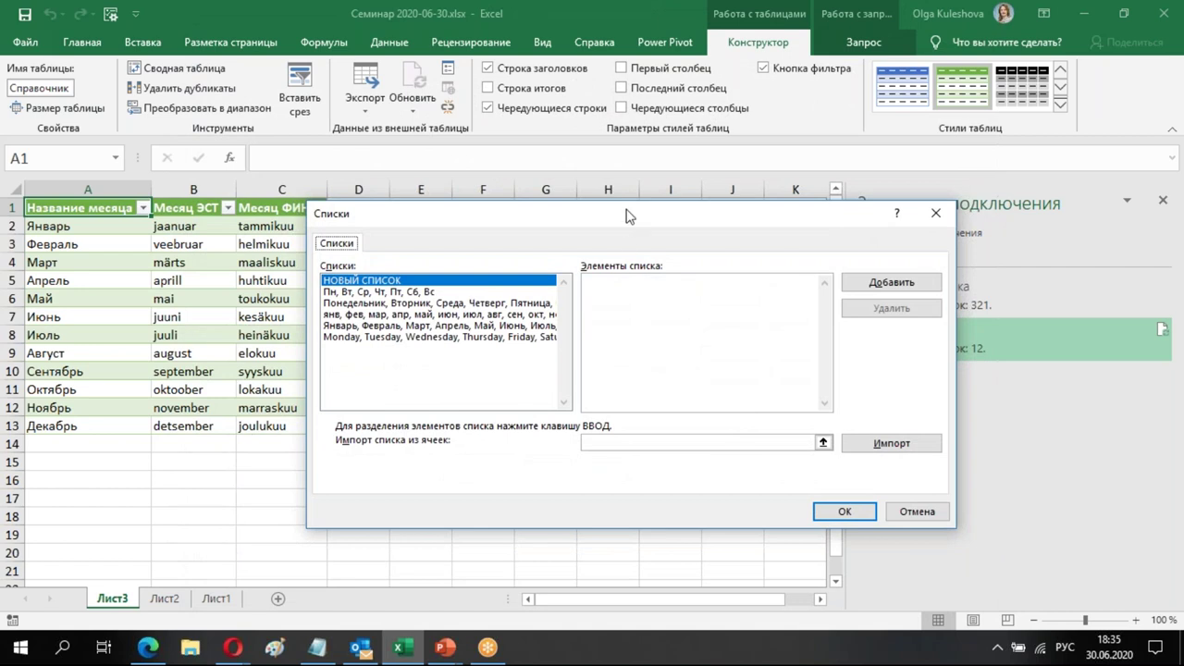
drag(627, 219, 708, 172)
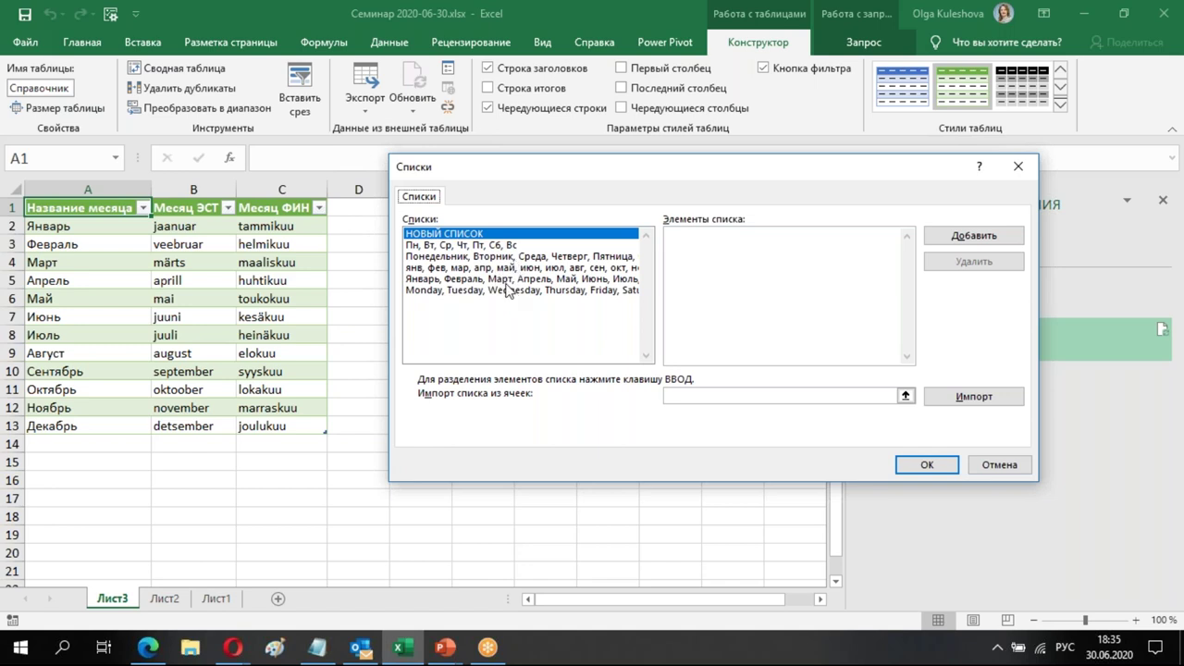
click(733, 396)
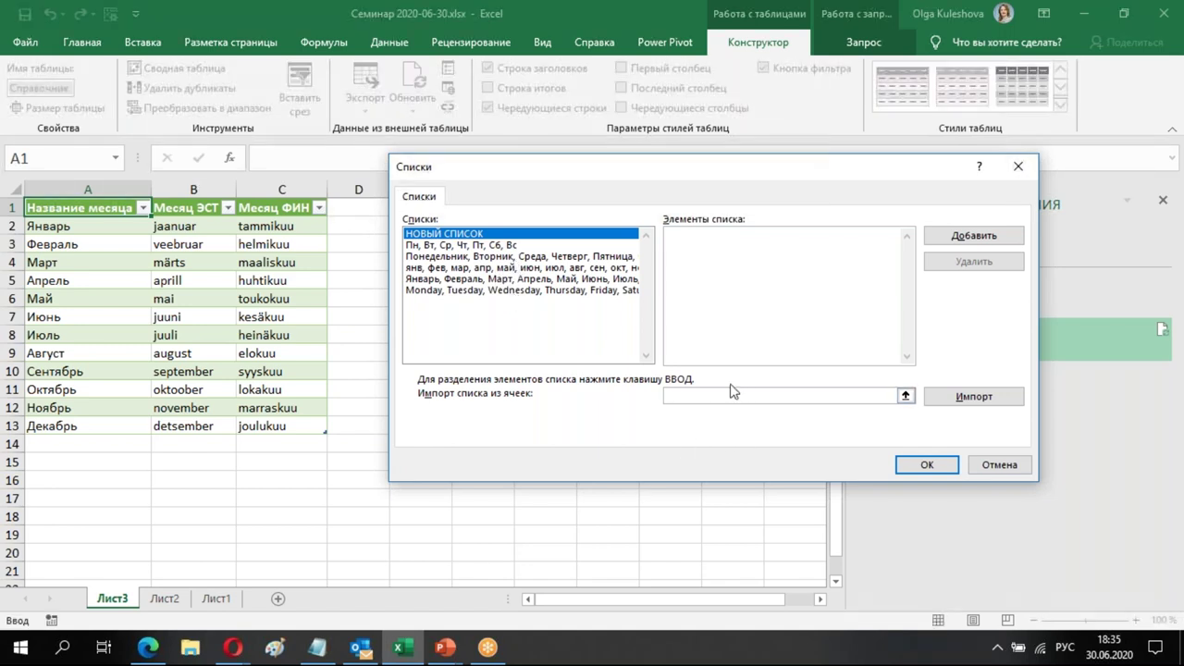
drag(191, 224, 205, 428)
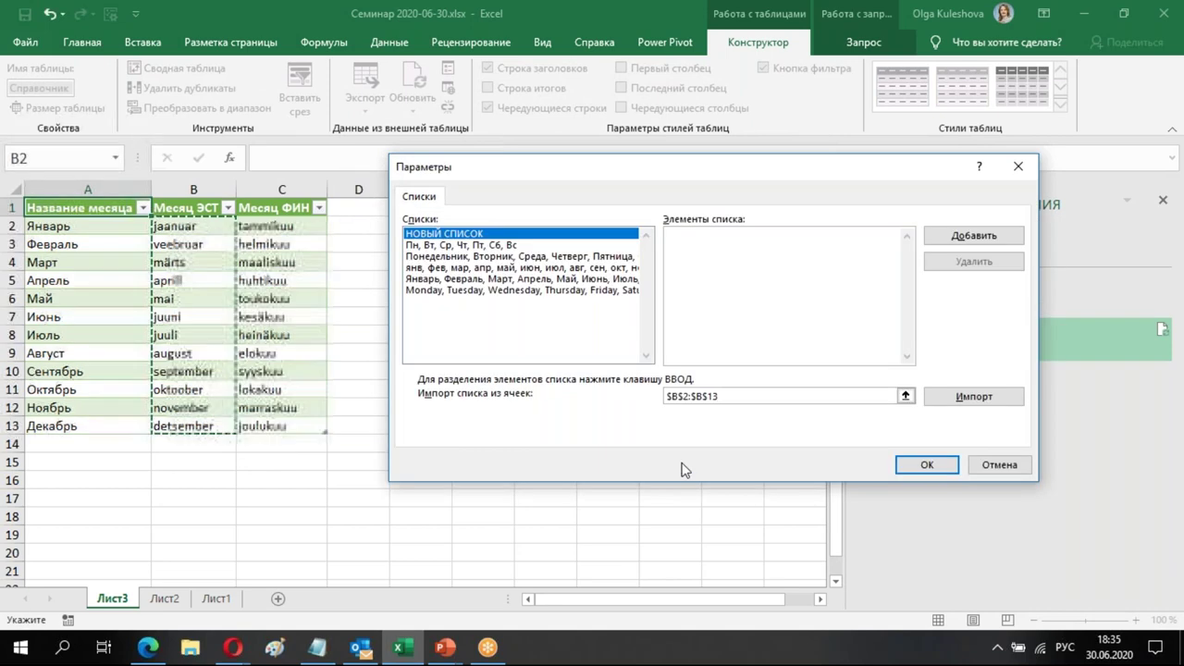
click(1006, 389)
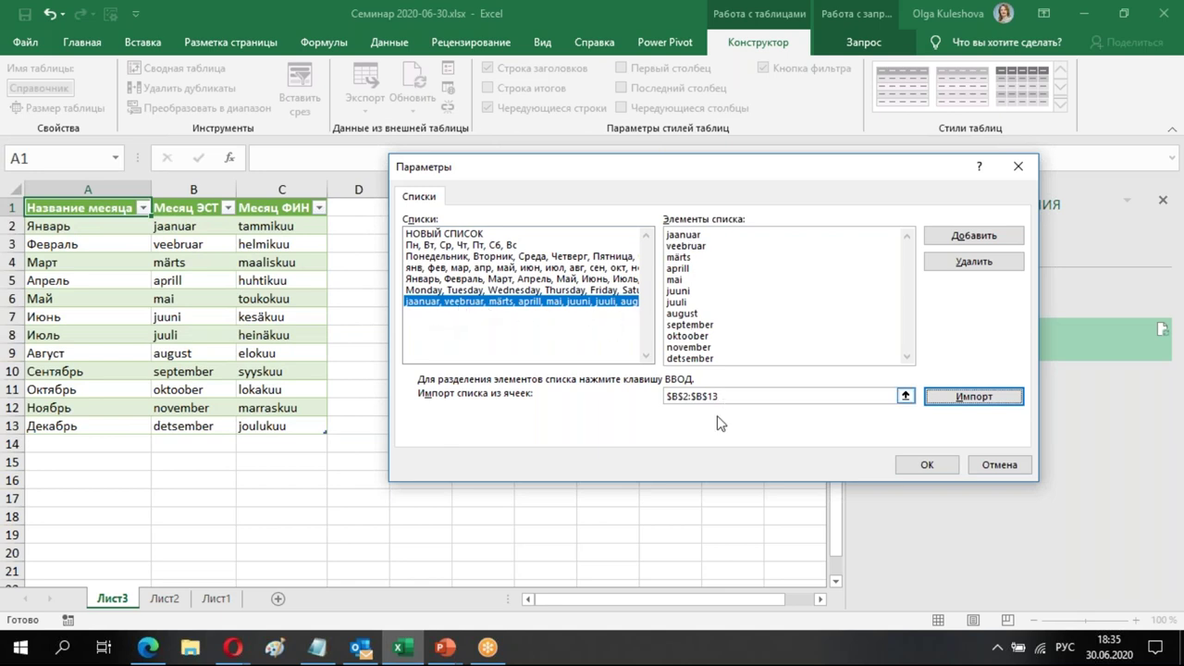
Import the Finnish month names in C2:C13 as another custom list and save the list settings
click(743, 396)
drag(302, 226, 321, 431)
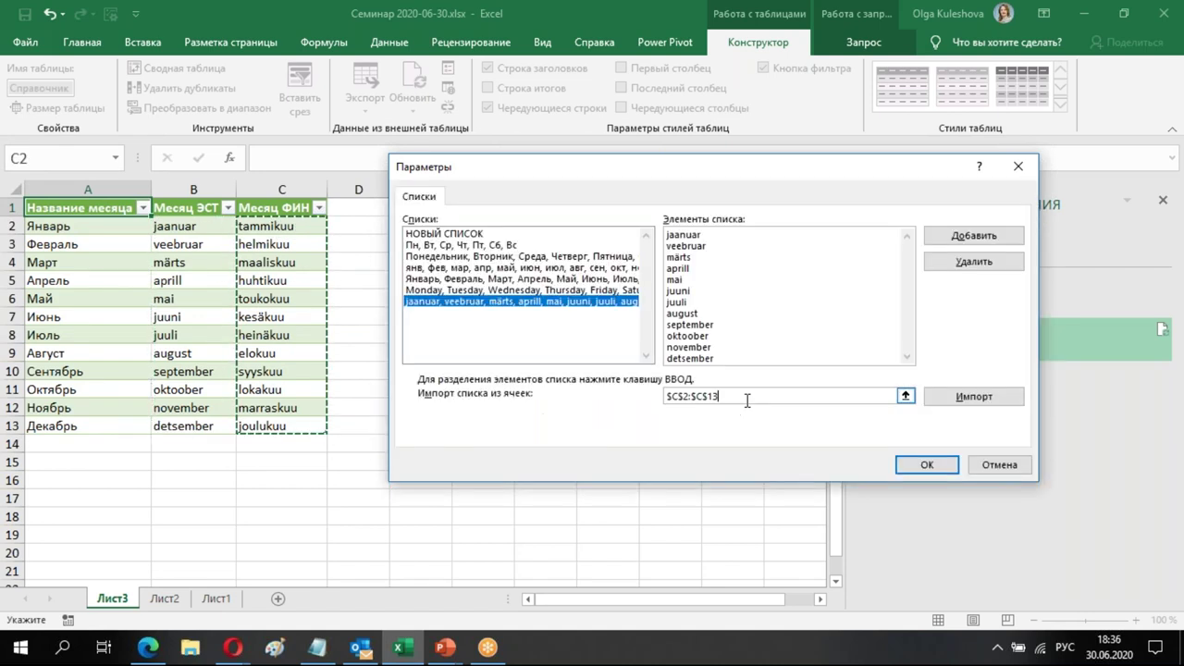
click(957, 400)
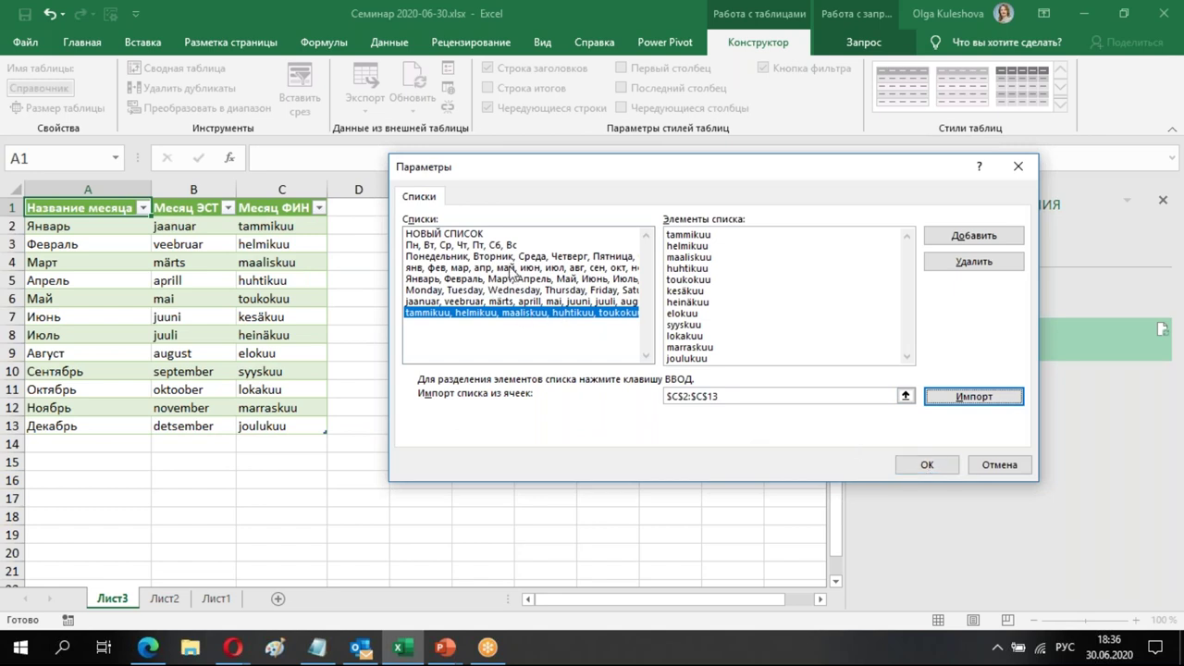
click(927, 465)
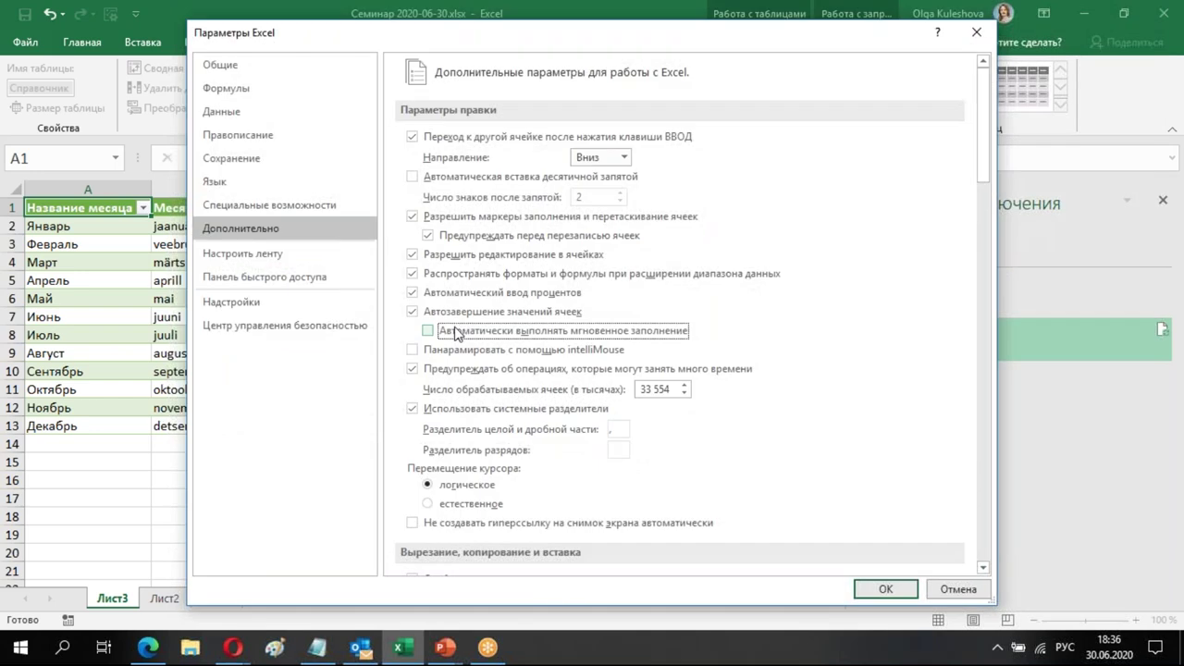
click(887, 589)
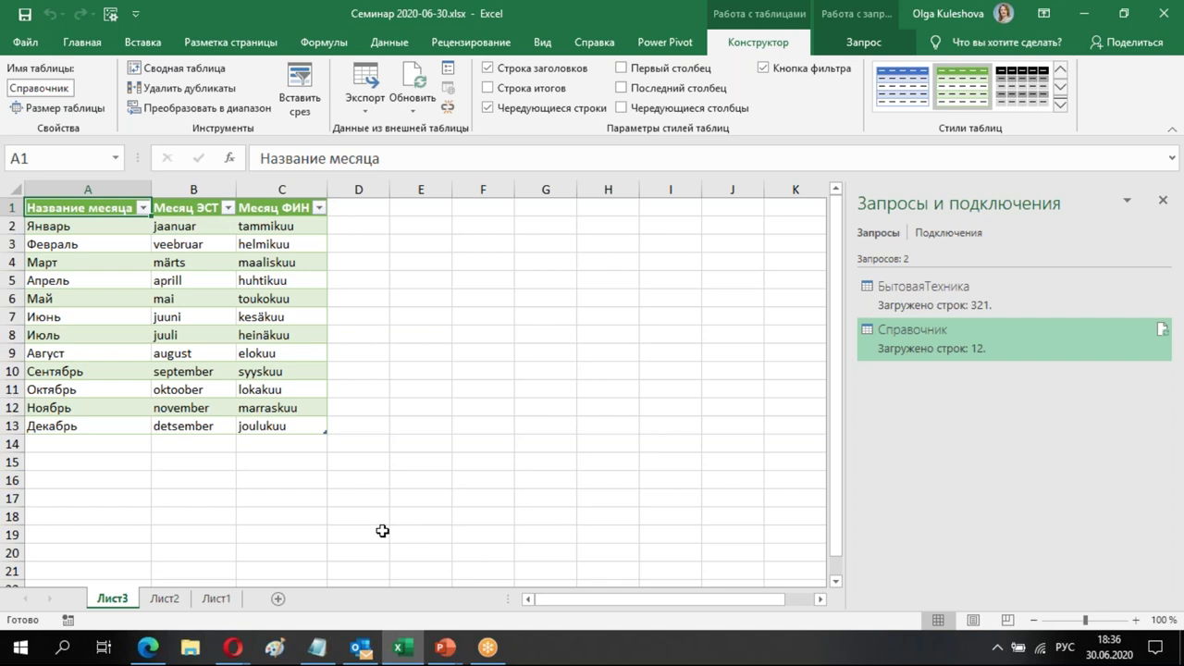
Sort the Estonian month rows of the PivotTable on Лист2 in ascending order (А to Я)
click(165, 599)
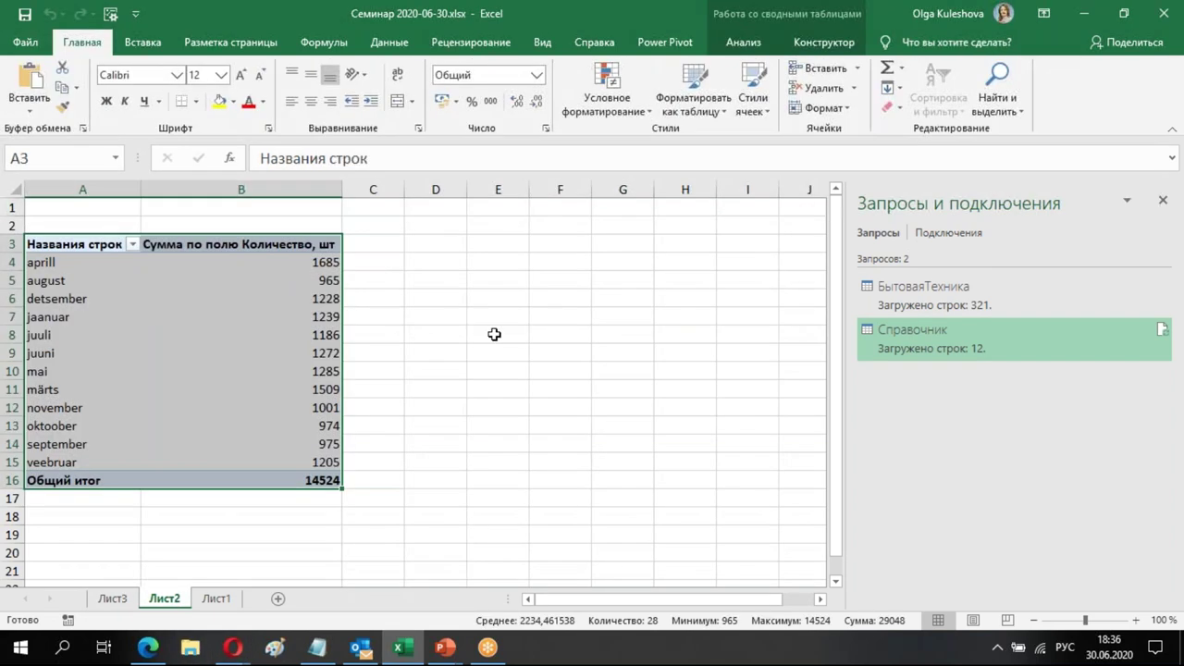
click(500, 372)
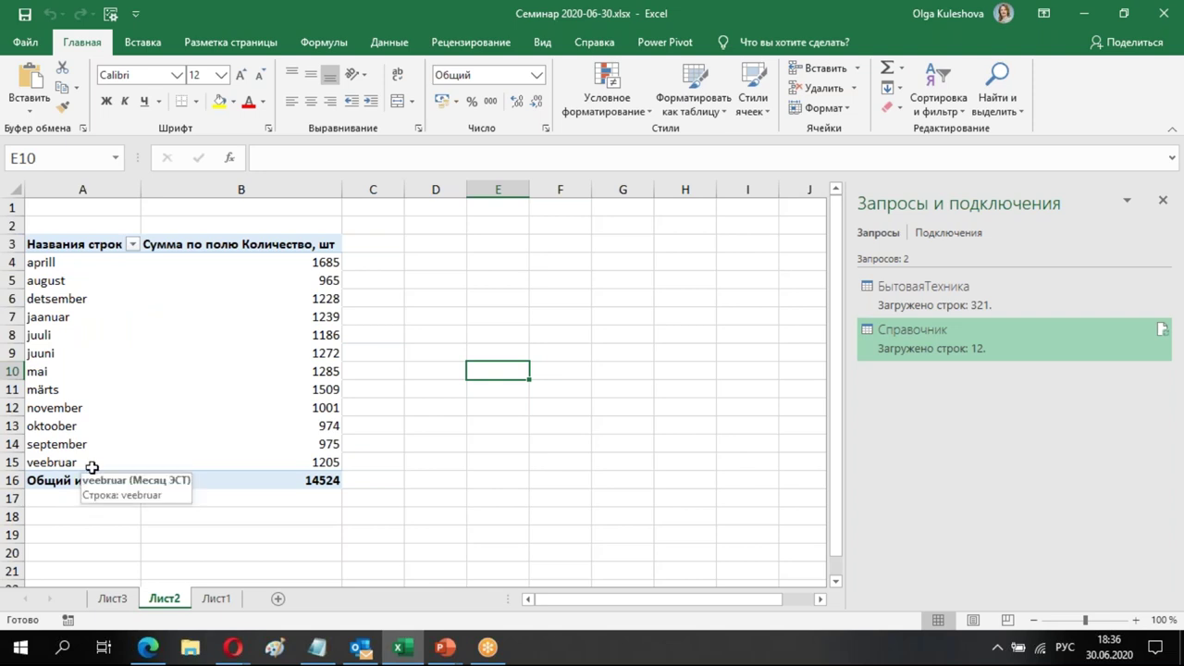
right_click(90, 303)
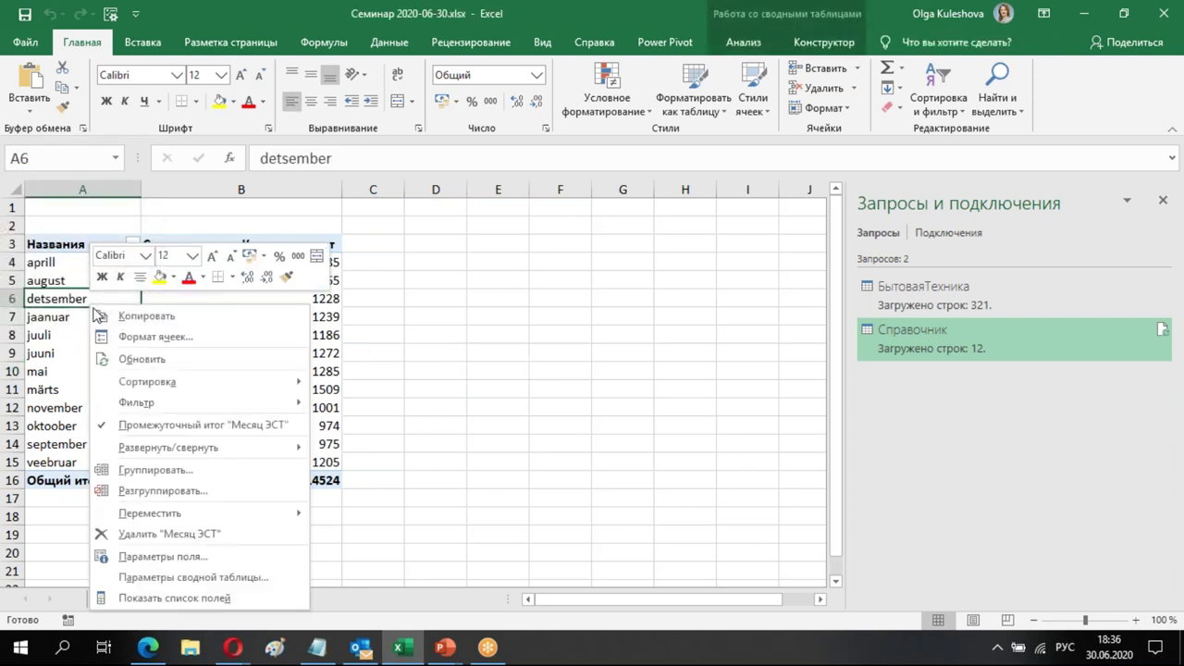
mouse_move(185, 389)
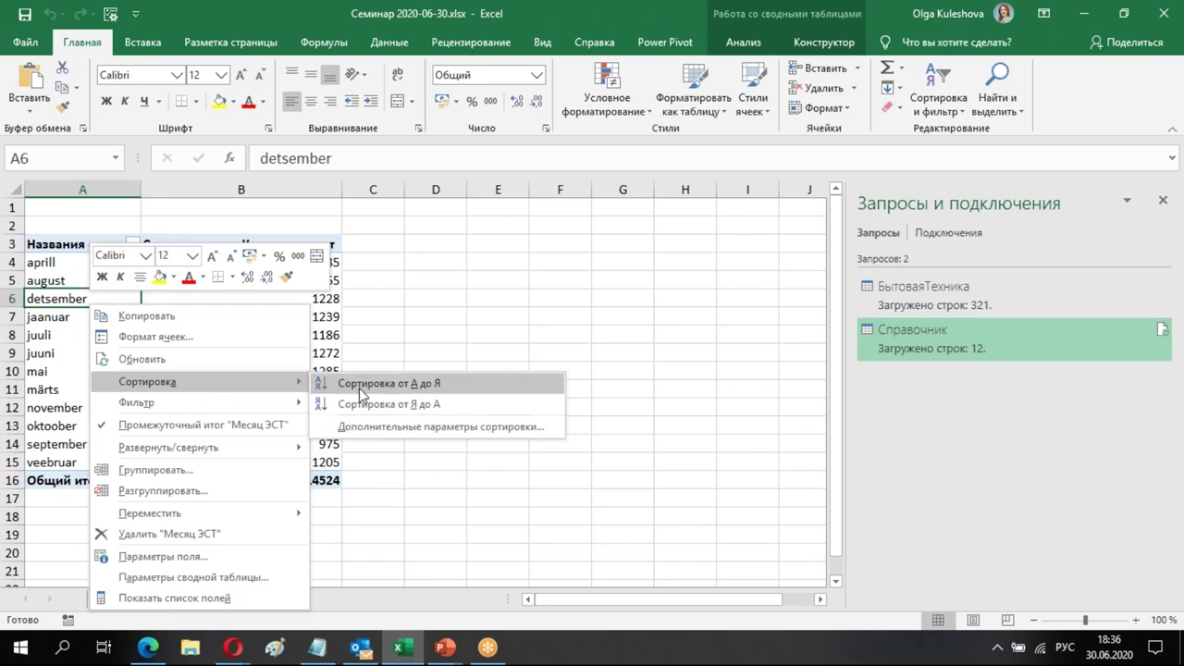
click(362, 395)
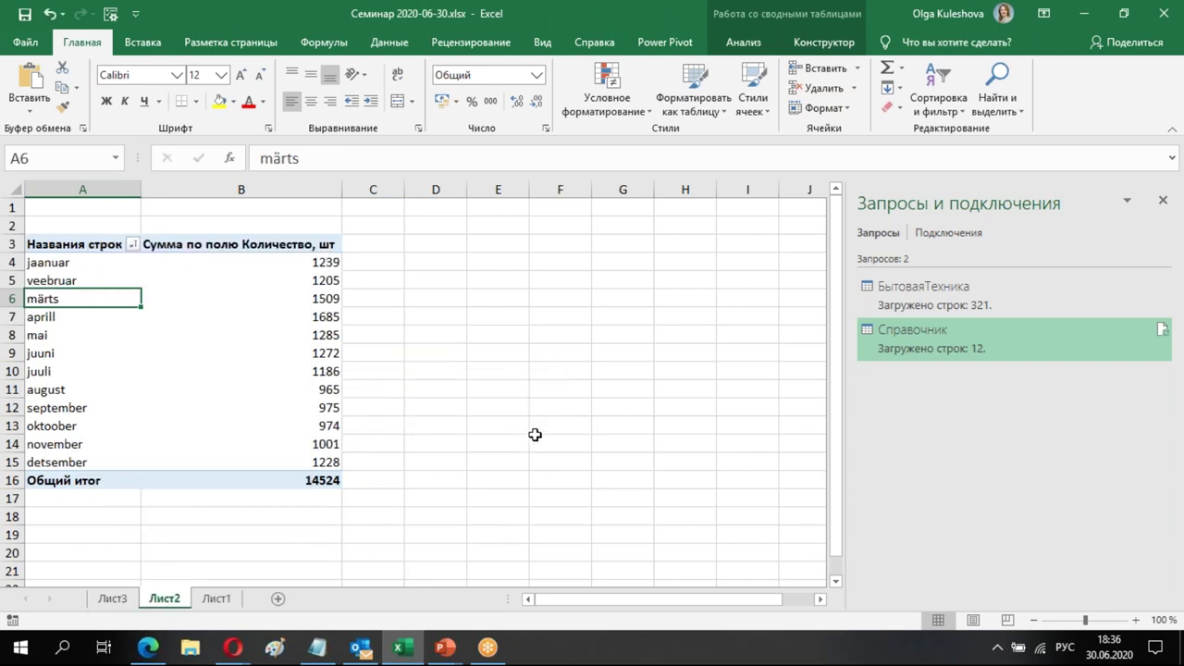
Insert a second PivotTable at cell E3 of Лист2, using the БытоваяТехника query connection as its external data source
click(513, 248)
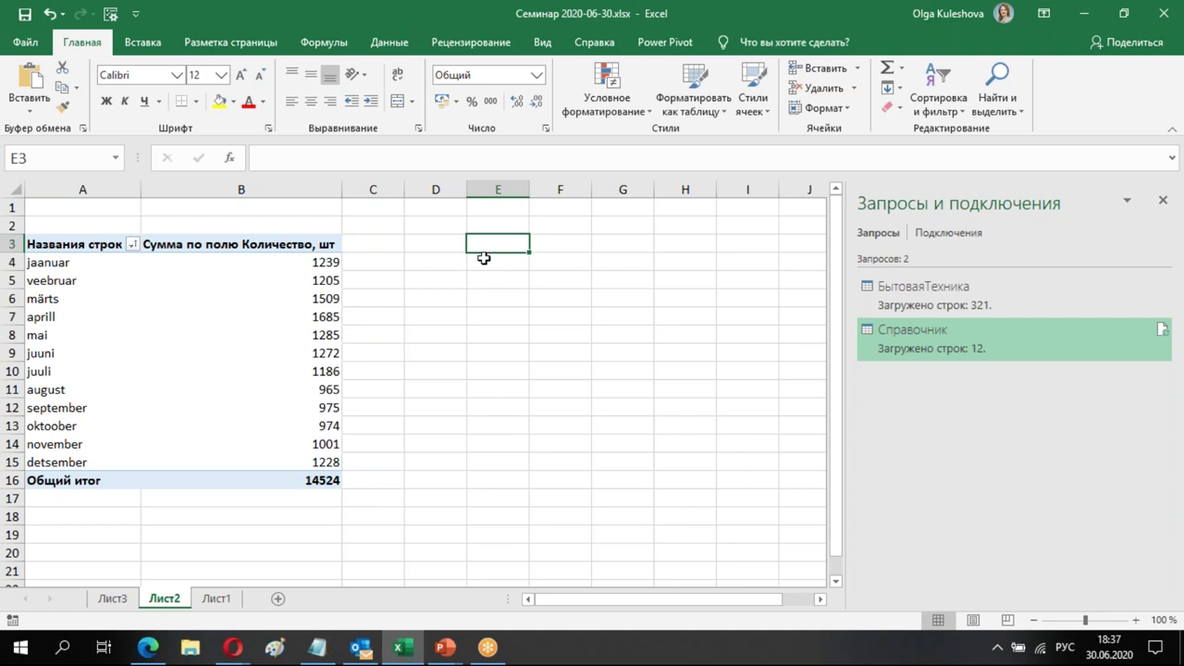
click(143, 41)
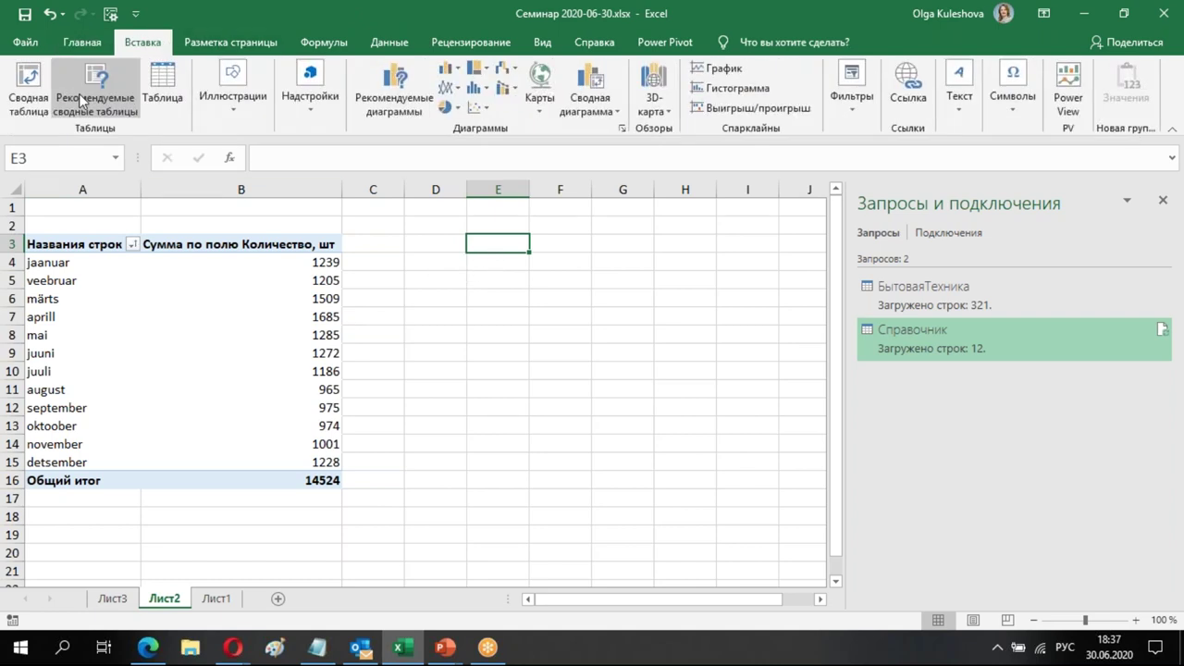
click(48, 102)
click(621, 263)
click(639, 281)
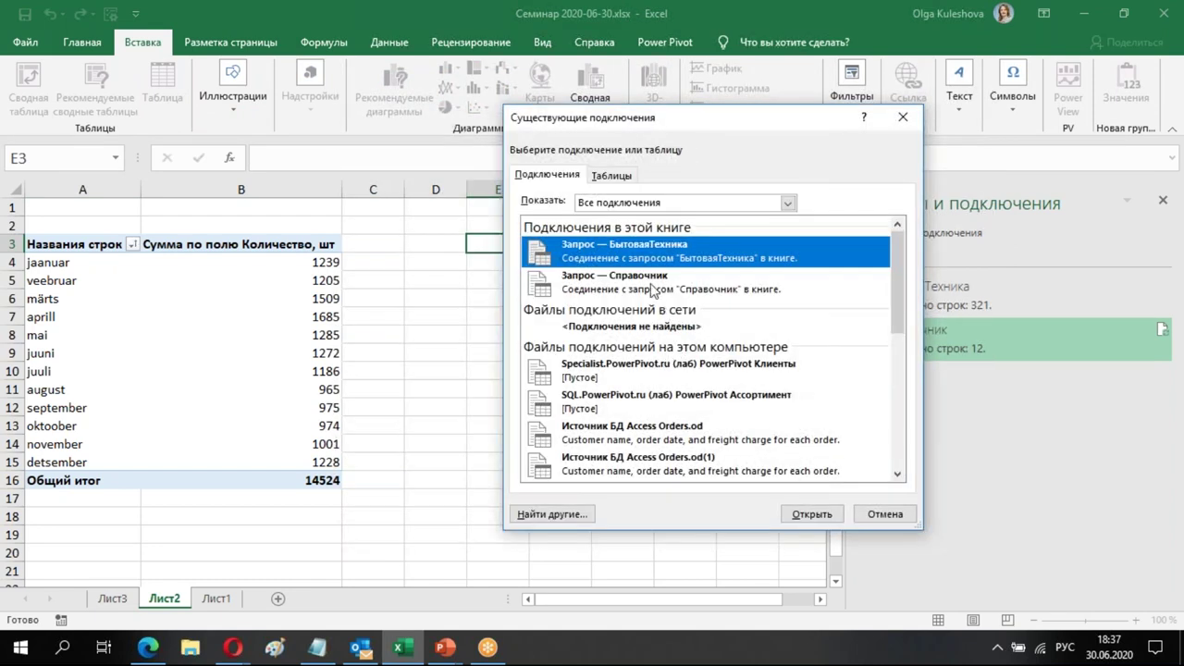
click(831, 519)
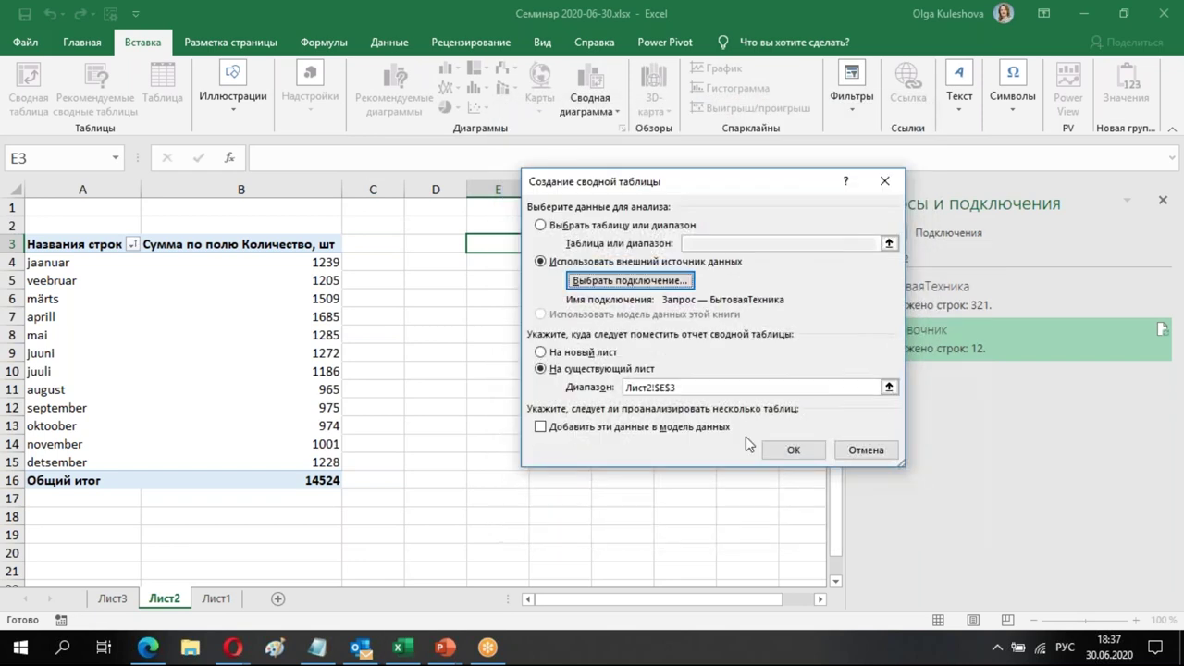
click(810, 455)
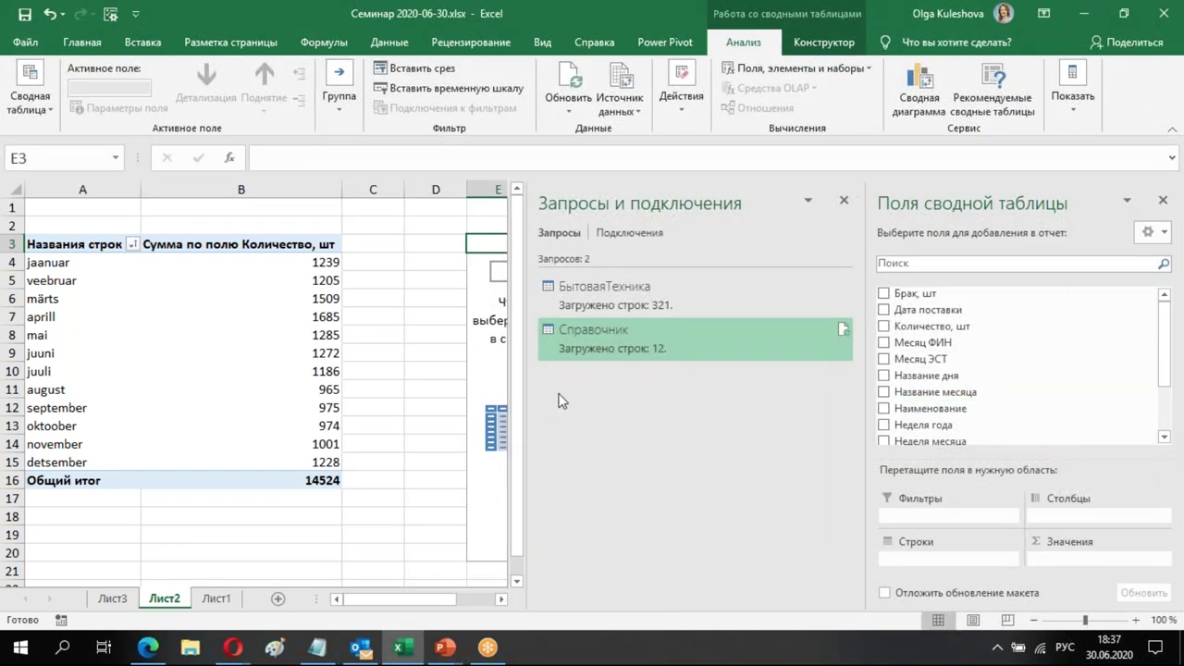
Add the Месяц ФИН field to the rows of the new PivotTable at E3
click(501, 601)
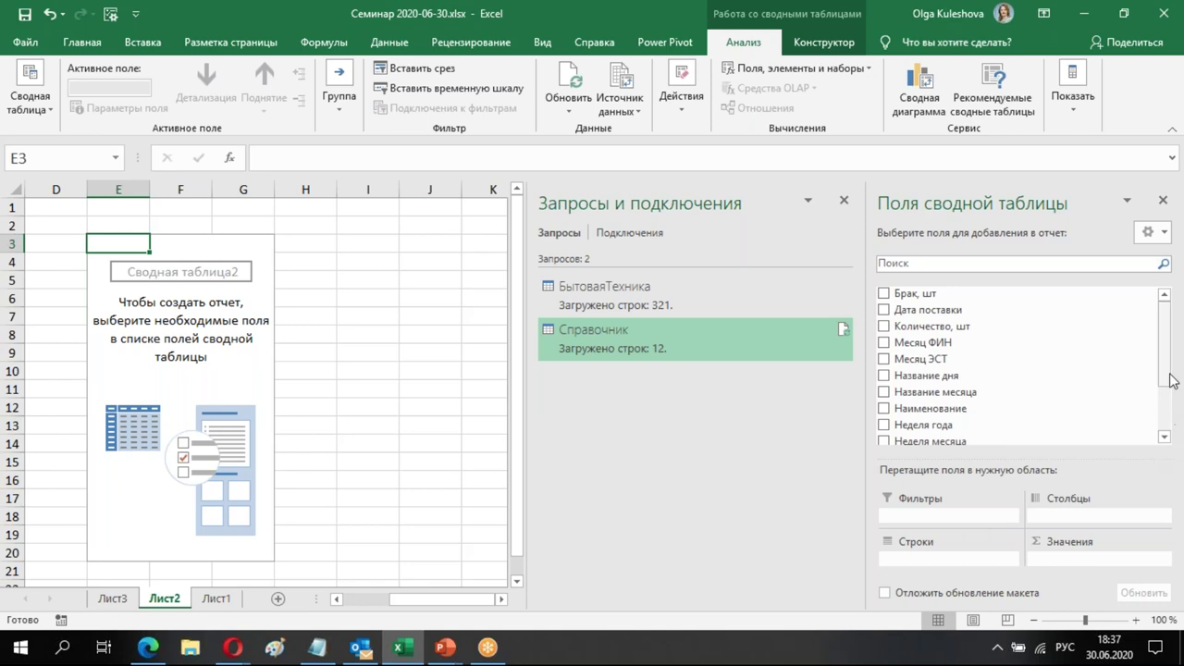
drag(454, 604, 407, 602)
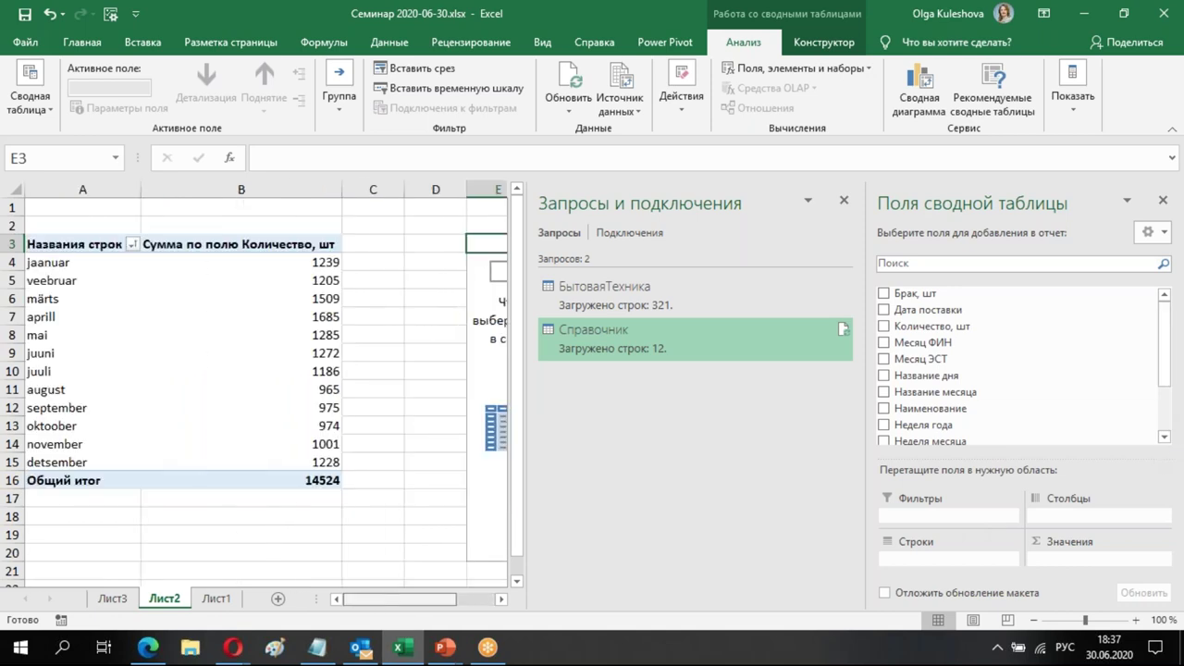
click(90, 372)
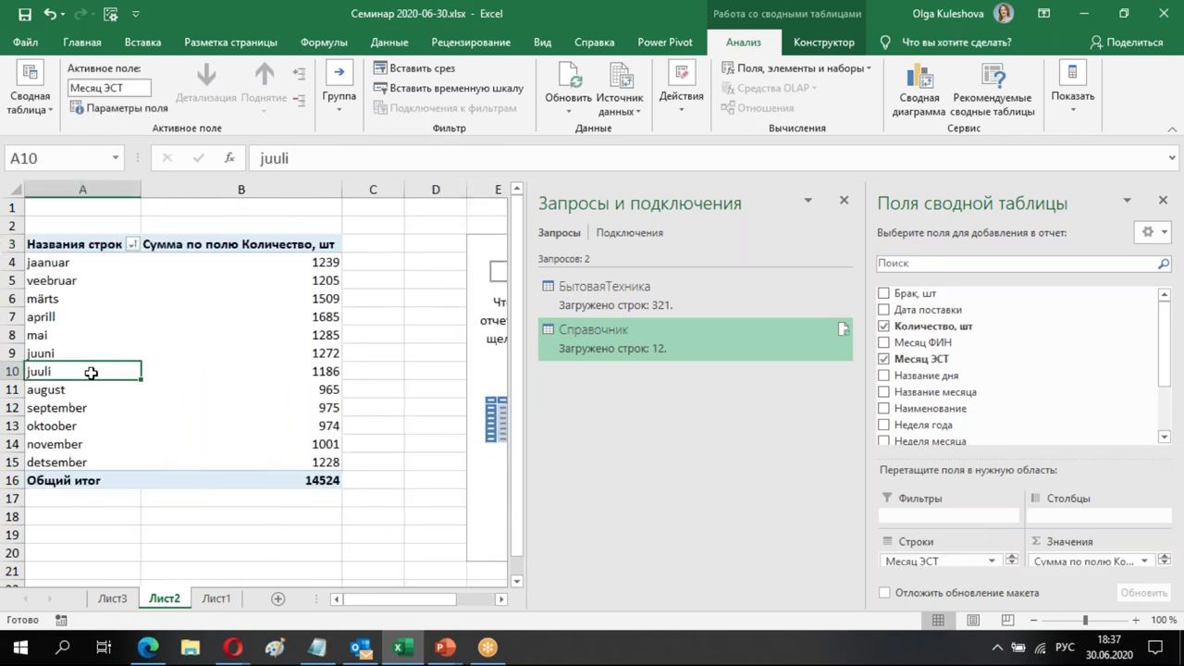
click(481, 370)
click(487, 271)
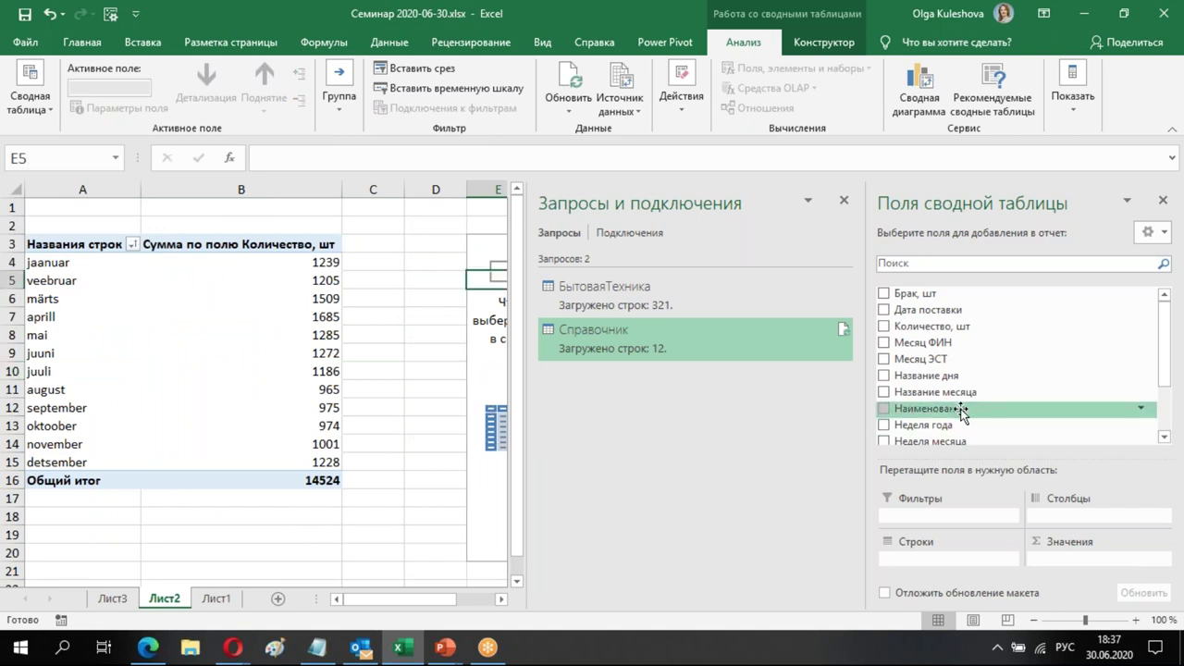
click(883, 342)
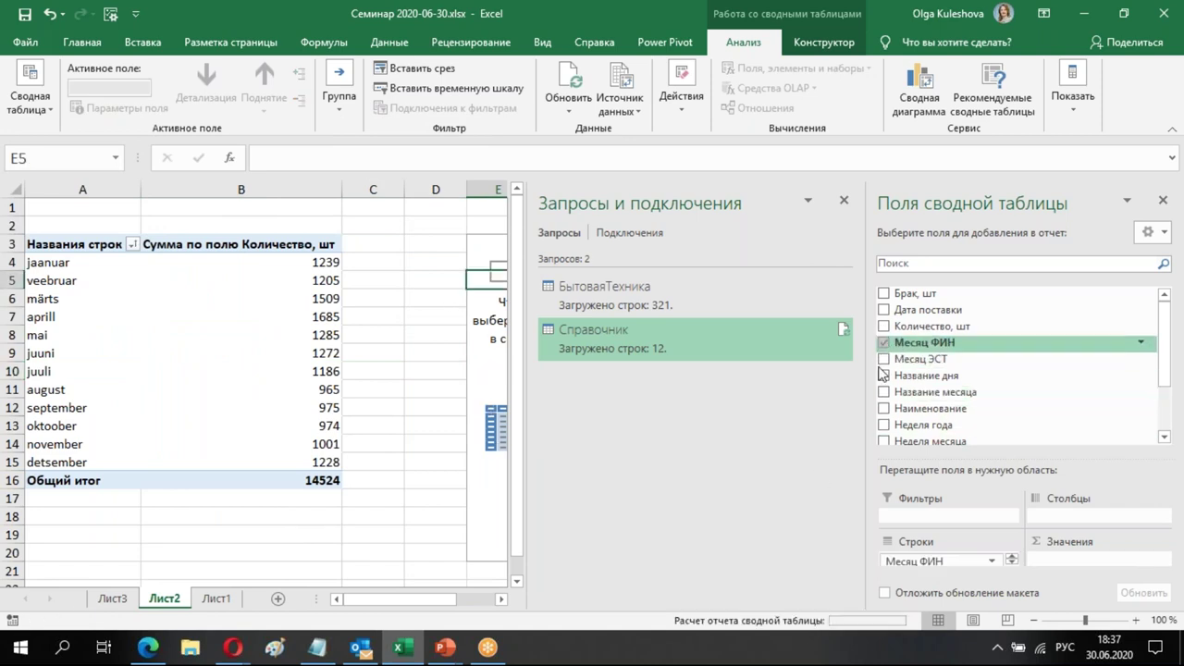
Sort the Finnish month rows of the second PivotTable in ascending order (А to Я)
click(501, 600)
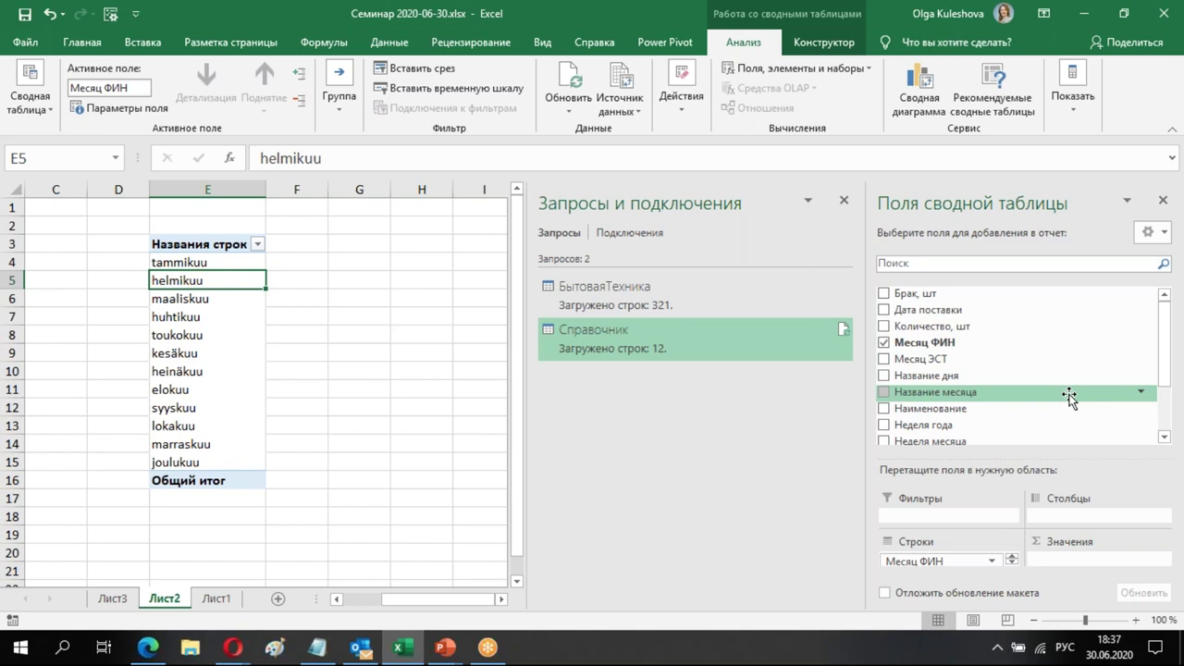
right_click(243, 332)
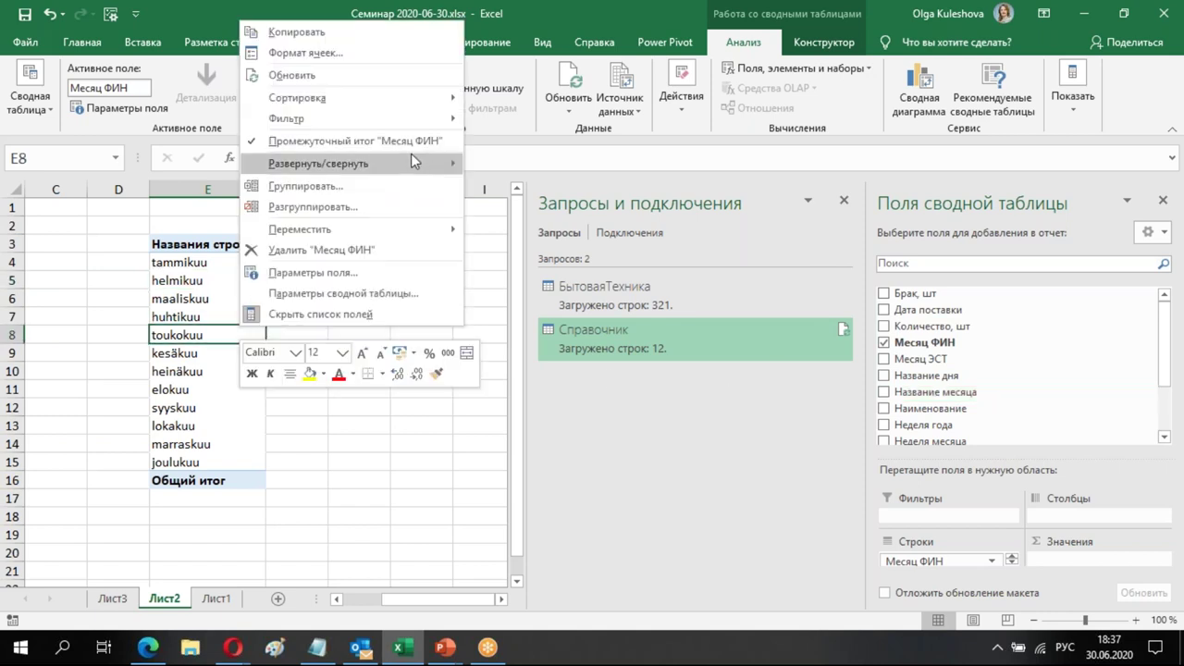
mouse_move(402, 94)
click(516, 98)
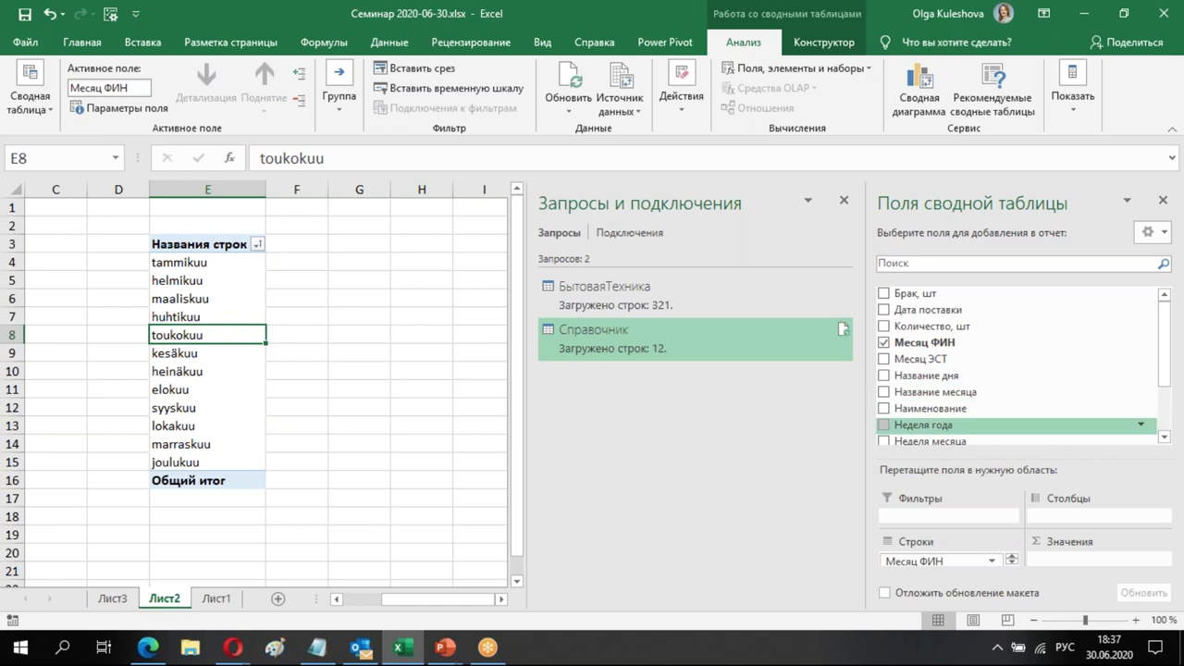
Check the month reference table on Лист3 and add Количество, шт to the values of the Finnish month PivotTable
click(113, 600)
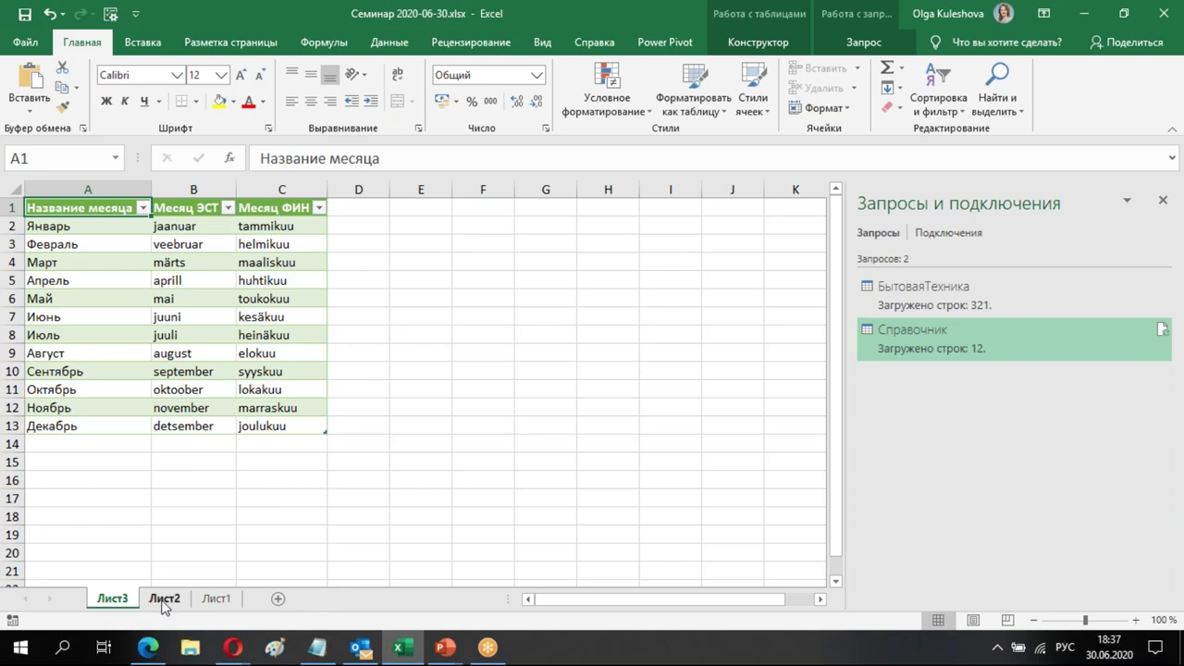
click(165, 599)
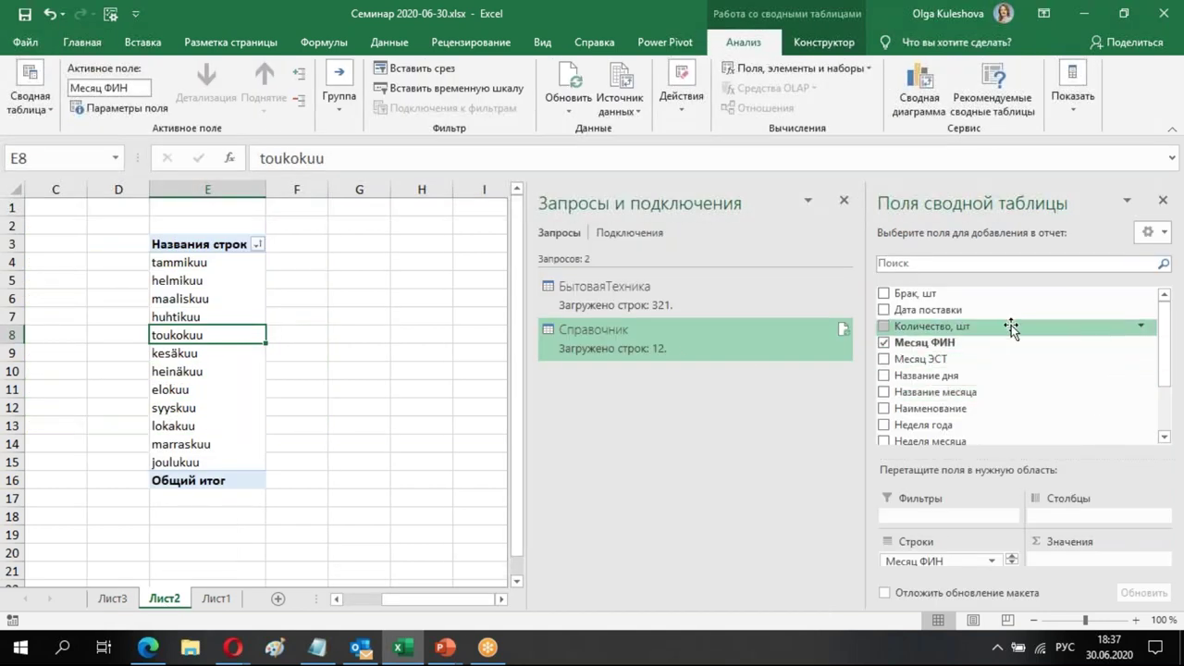
drag(983, 333, 1101, 561)
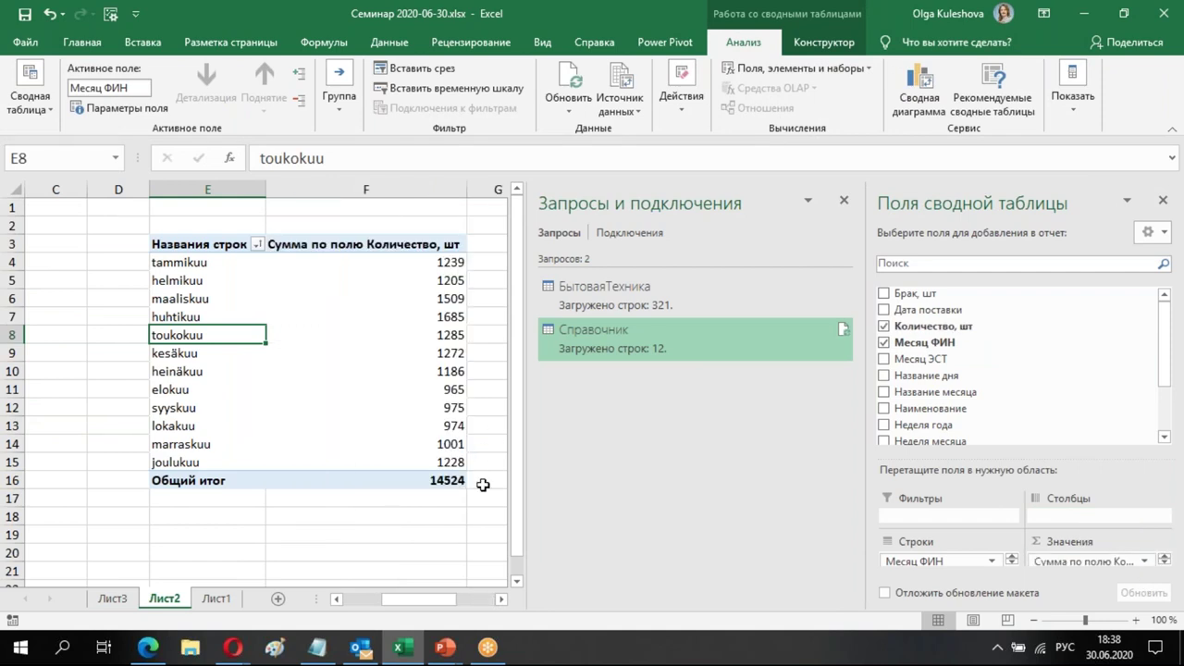